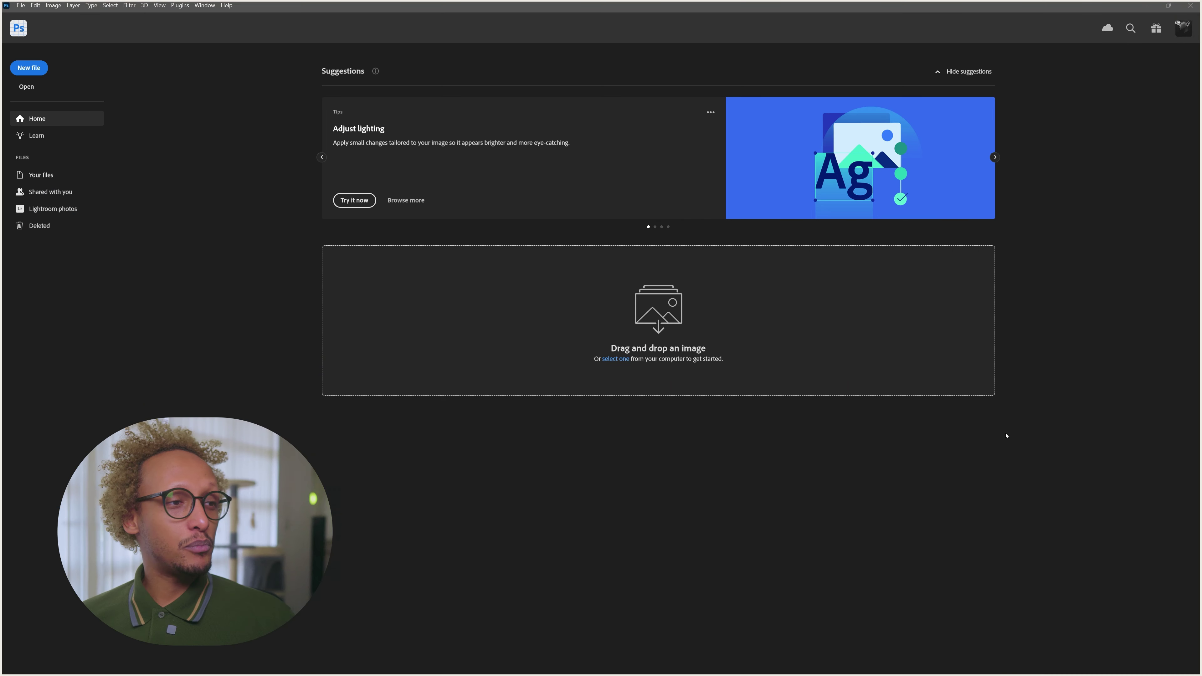
Step: Open "Layout and Composition [Start].psd" from the Lesson 9 folder in Photoshop
{"action": "key", "text": "alt+Tab"}
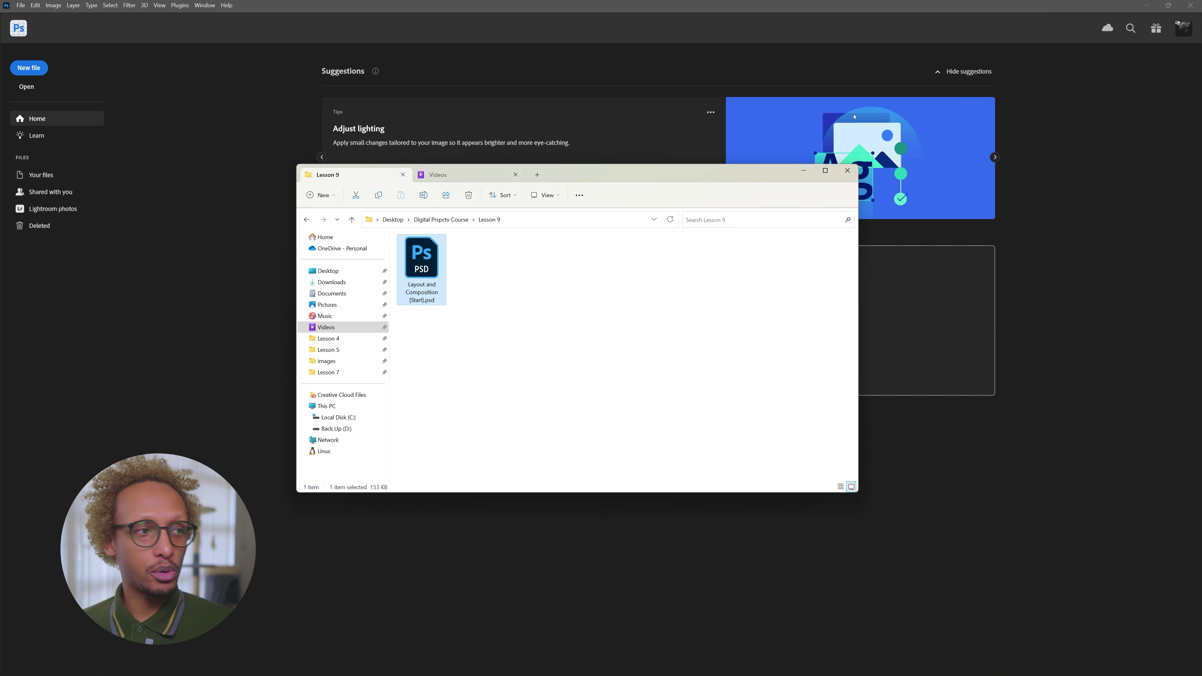
{"action": "left_click", "coordinate": [493, 348]}
{"action": "double_click", "coordinate": [432, 277]}
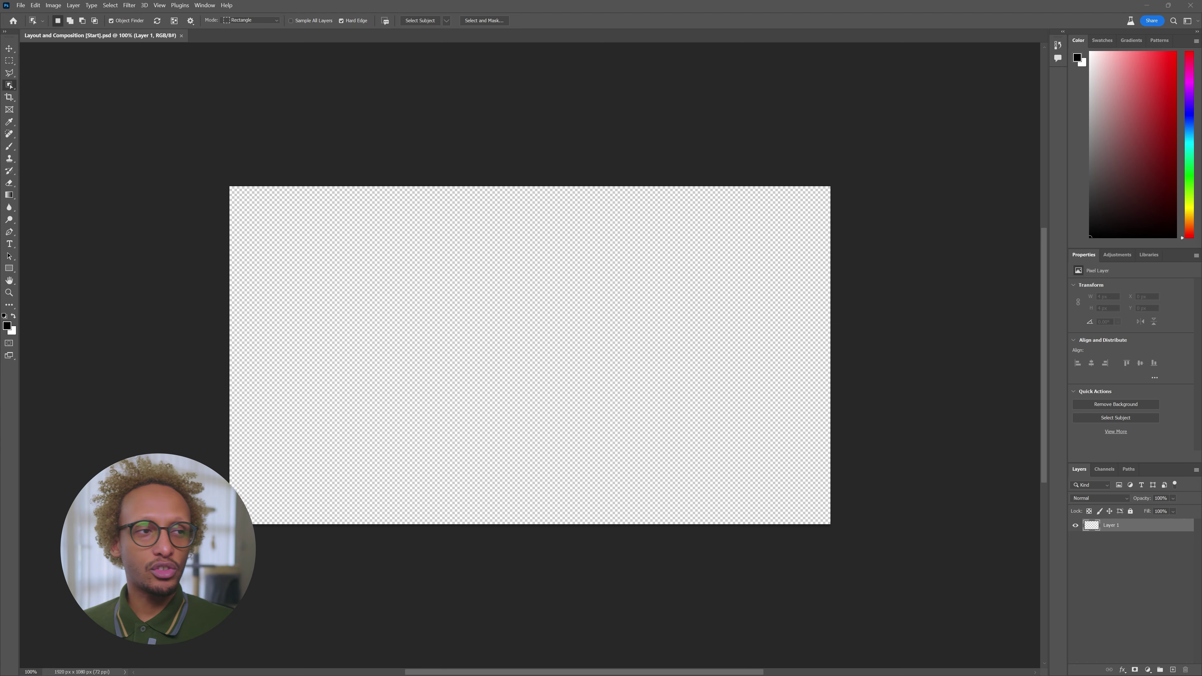
Step: Switch to the Chrome browser and search Google Images for "the mona lisa"
{"action": "key", "text": "alt+Tab"}
{"action": "left_click_drag", "start_coordinate": [439, 139], "coordinate": [411, 141]}
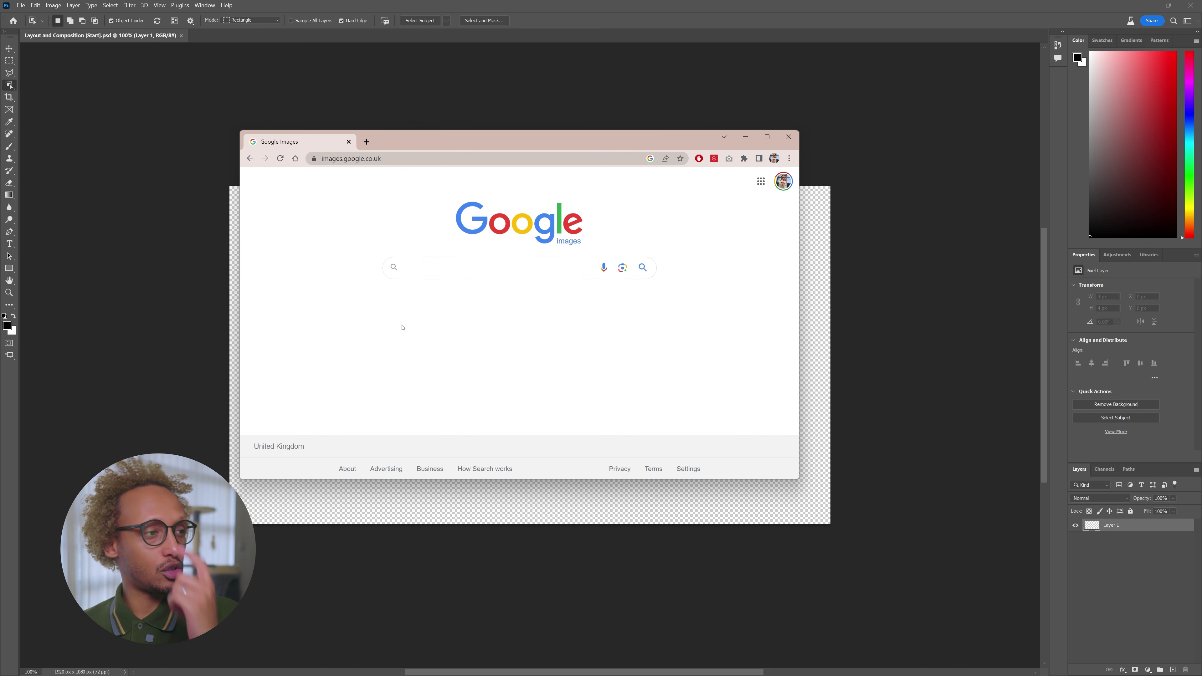
{"action": "left_click", "coordinate": [423, 268]}
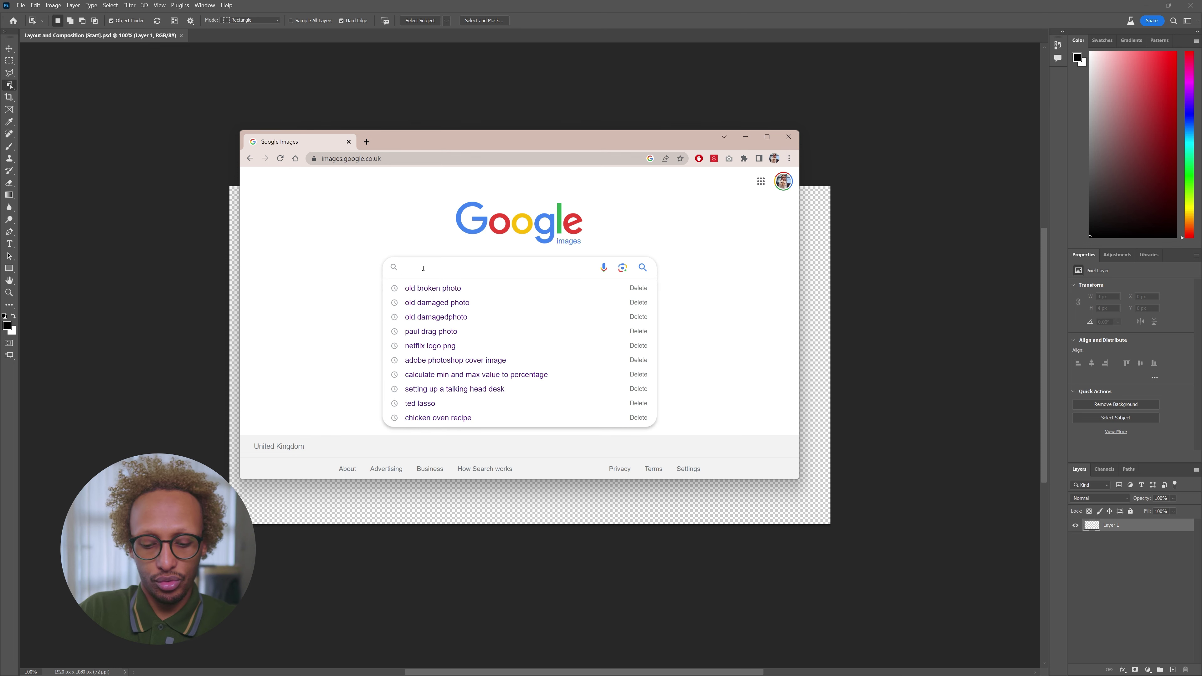
{"action": "type", "text": "the mona lisa"}
{"action": "key", "text": "Return"}
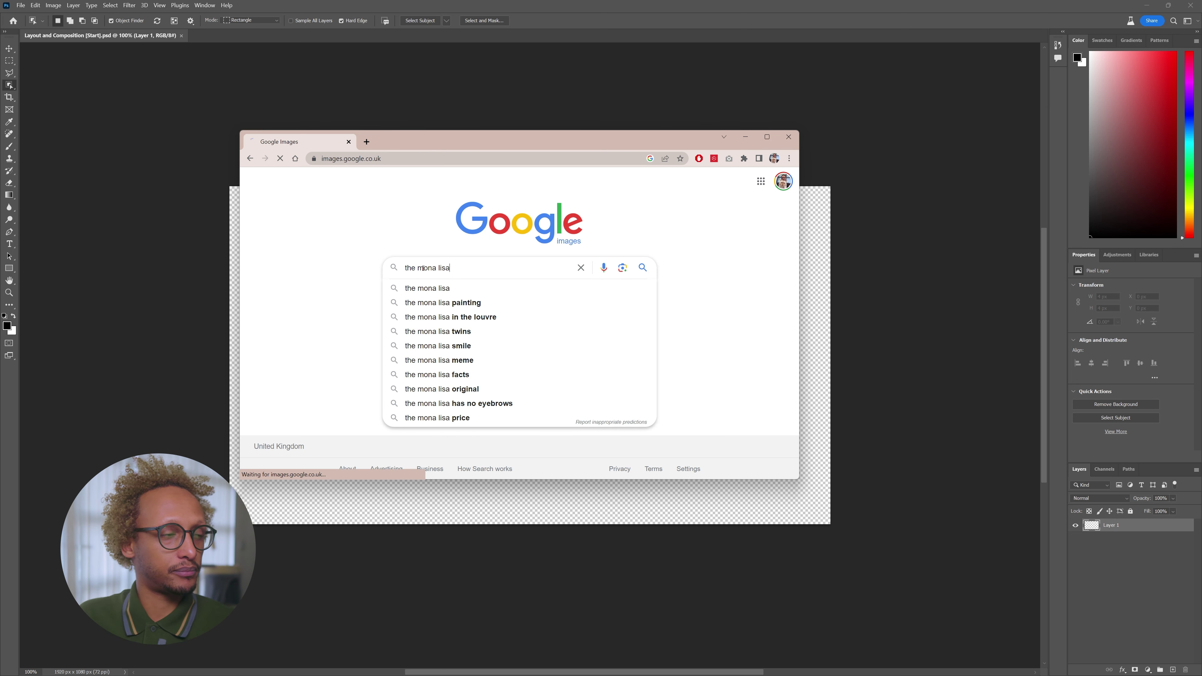
Step: Filter the image results to large sizes and open the preview of the Wikipedia Mona Lisa
{"action": "left_click", "coordinate": [618, 217]}
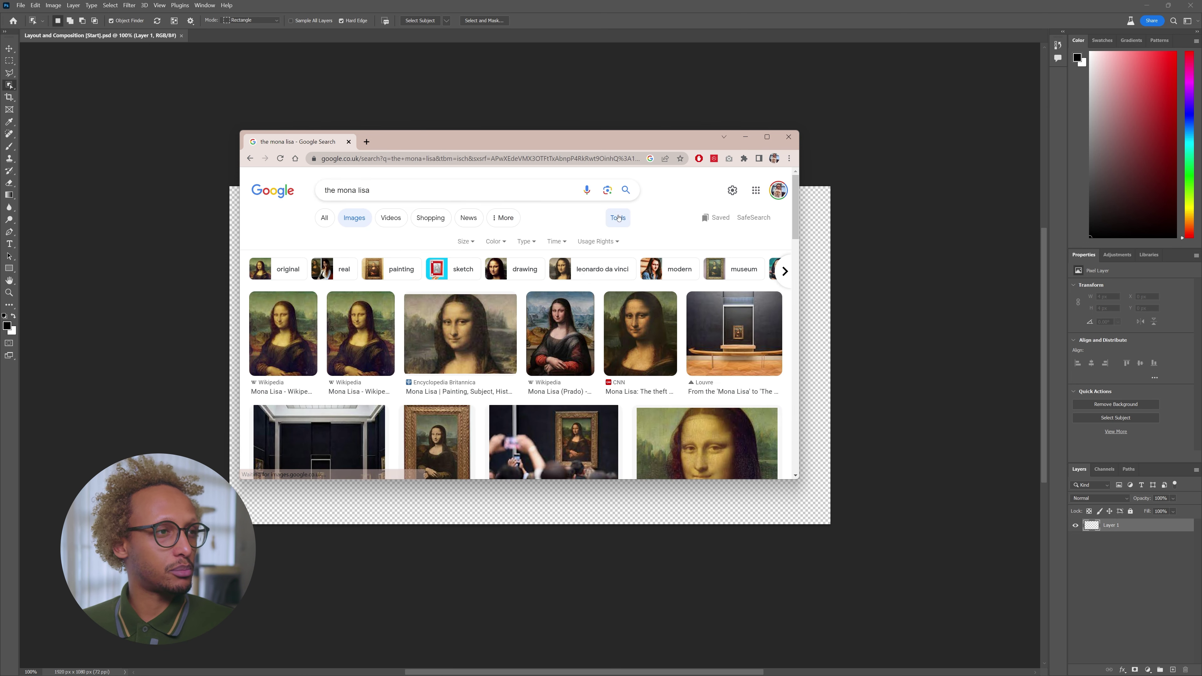
{"action": "left_click", "coordinate": [466, 241]}
{"action": "left_click", "coordinate": [462, 272]}
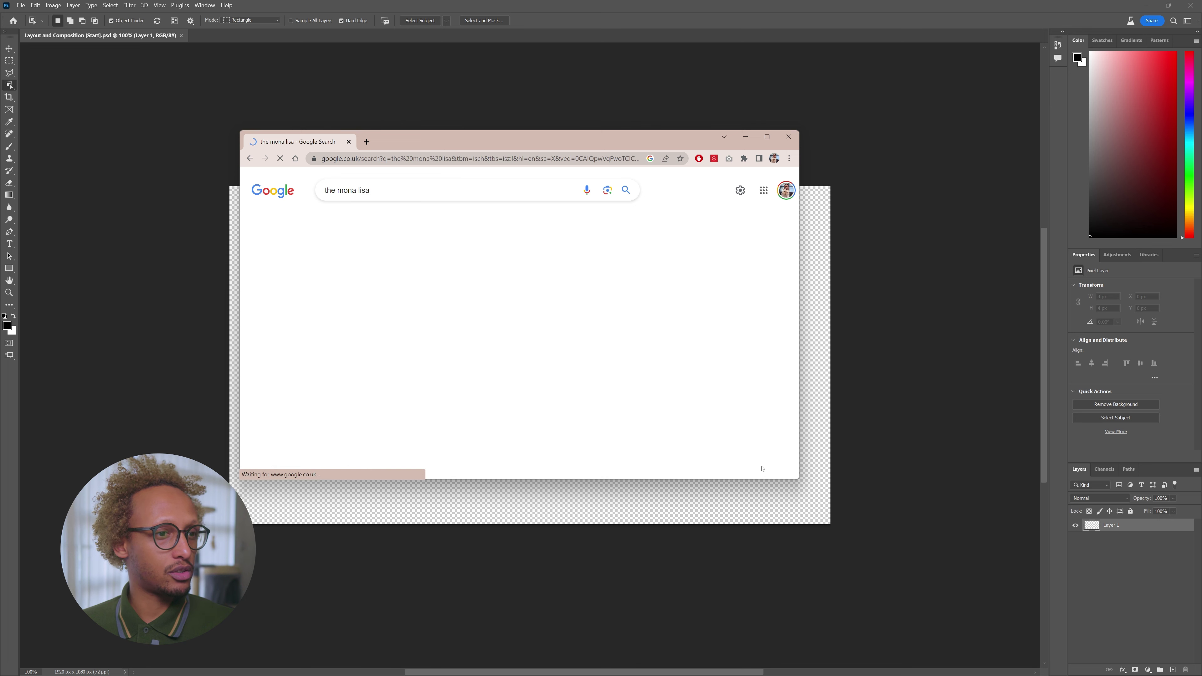
{"action": "left_click_drag", "start_coordinate": [796, 481], "coordinate": [914, 553]}
{"action": "left_click", "coordinate": [283, 333]}
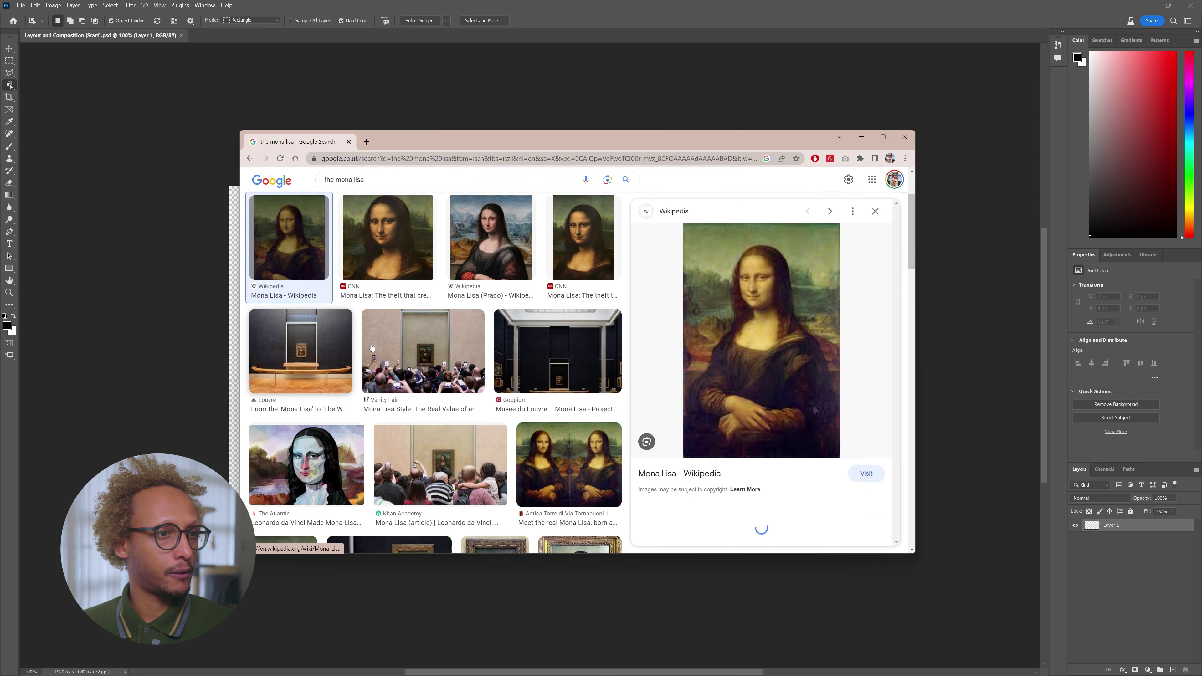
Step: Save the previewed Mona Lisa image as a JPG in a new "images" folder inside the Lesson 9 folder
{"action": "right_click", "coordinate": [749, 327]}
{"action": "left_click", "coordinate": [783, 427]}
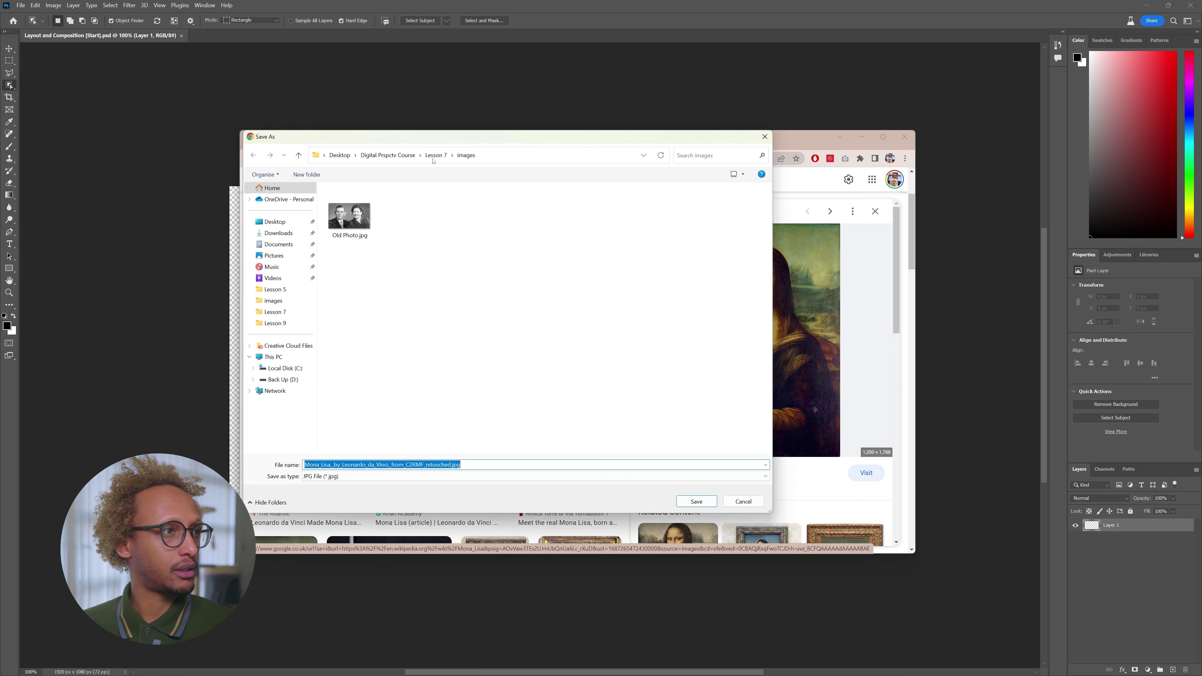
{"action": "left_click", "coordinate": [387, 154]}
{"action": "double_click", "coordinate": [347, 283]}
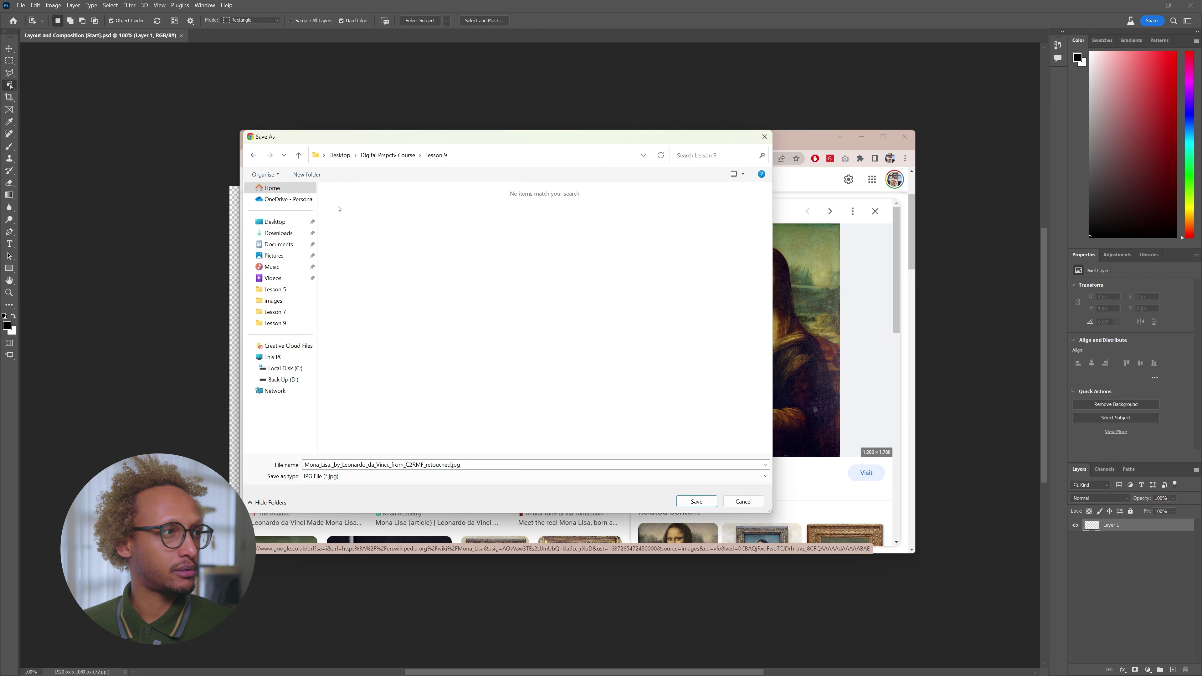
{"action": "left_click", "coordinate": [303, 174]}
{"action": "type", "text": "image"}
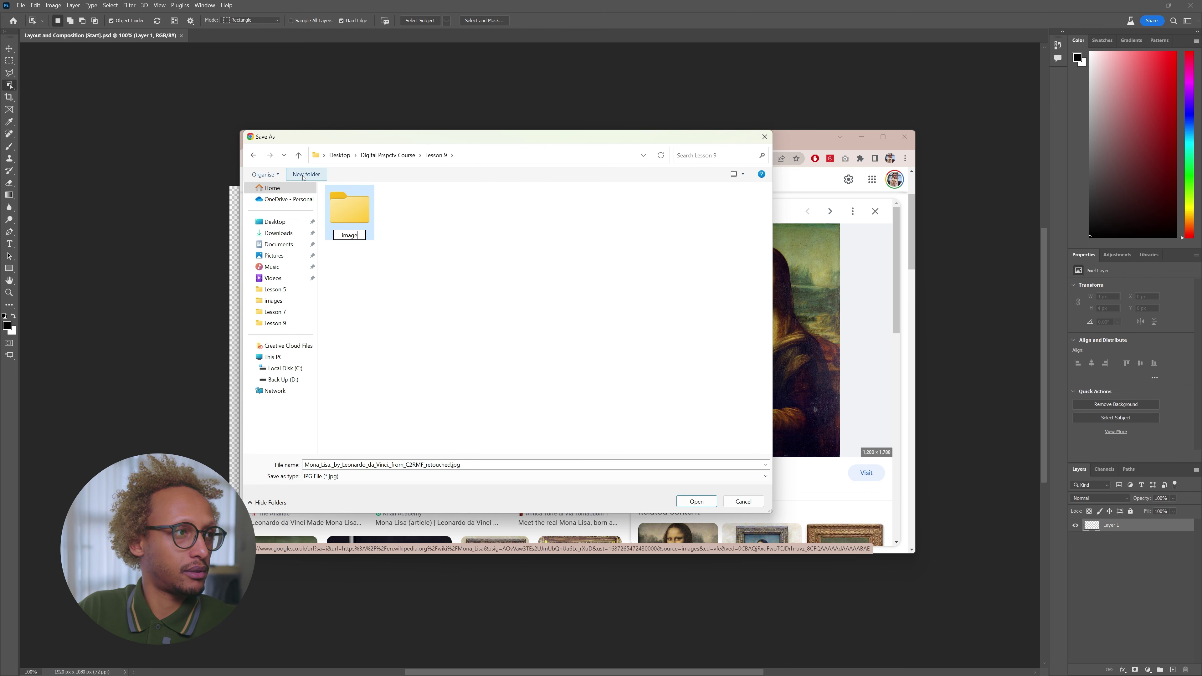
{"action": "key", "text": "Return"}
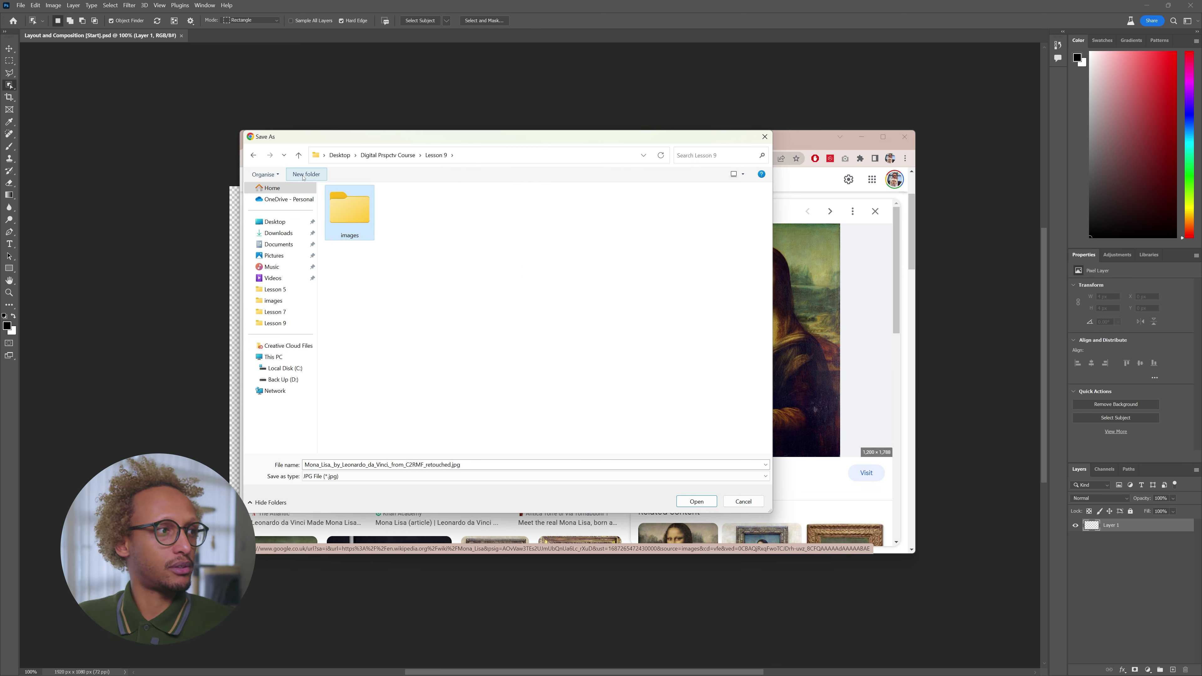
{"action": "double_click", "coordinate": [349, 210]}
{"action": "left_click", "coordinate": [696, 501]}
Step: Place the saved Mona Lisa image into the Photoshop document, centred and fitted to the canvas height
{"action": "left_click_drag", "start_coordinate": [296, 541], "coordinate": [121, 409]}
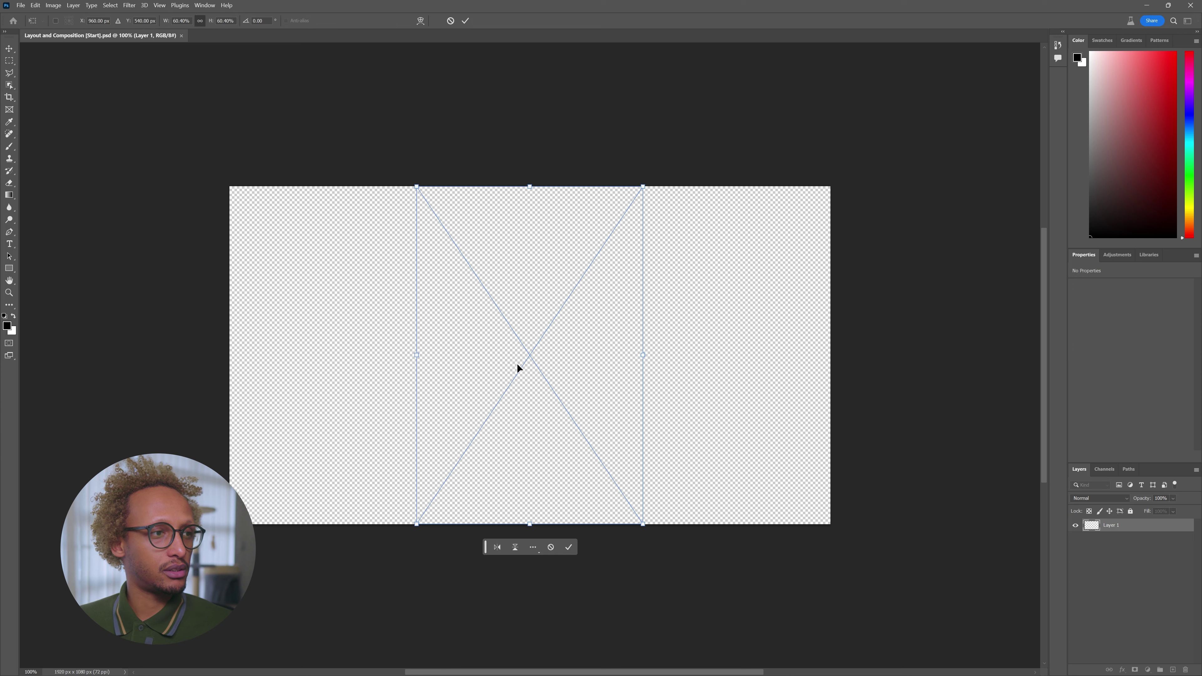
{"action": "key", "text": "Return"}
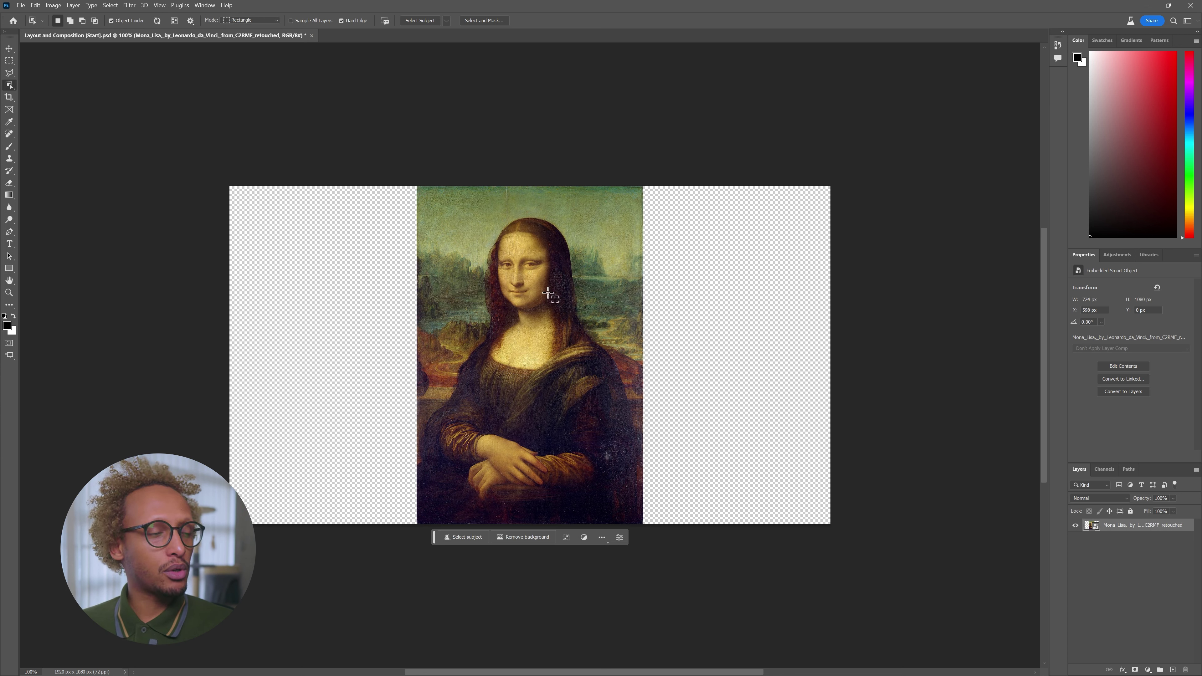
Step: Select the empty areas on both sides of the painting with rectangular marquees and run Generative Fill with a blank prompt
{"action": "left_click", "coordinate": [9, 60]}
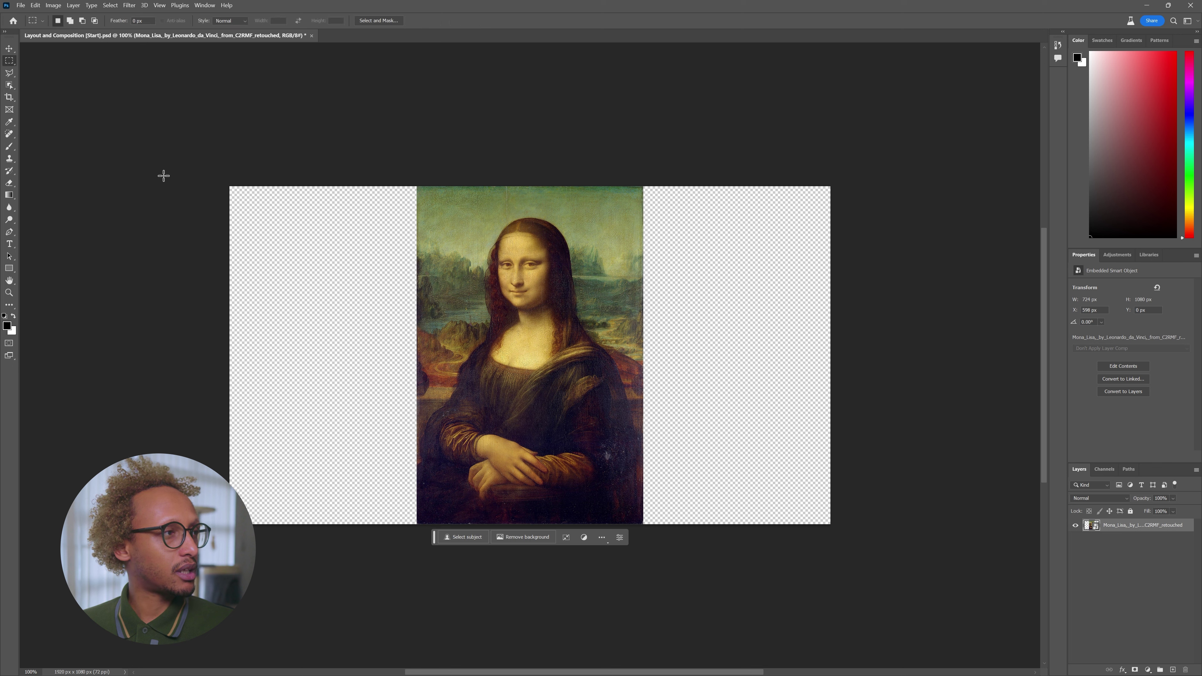
{"action": "left_click_drag", "start_coordinate": [233, 185], "coordinate": [418, 529]}
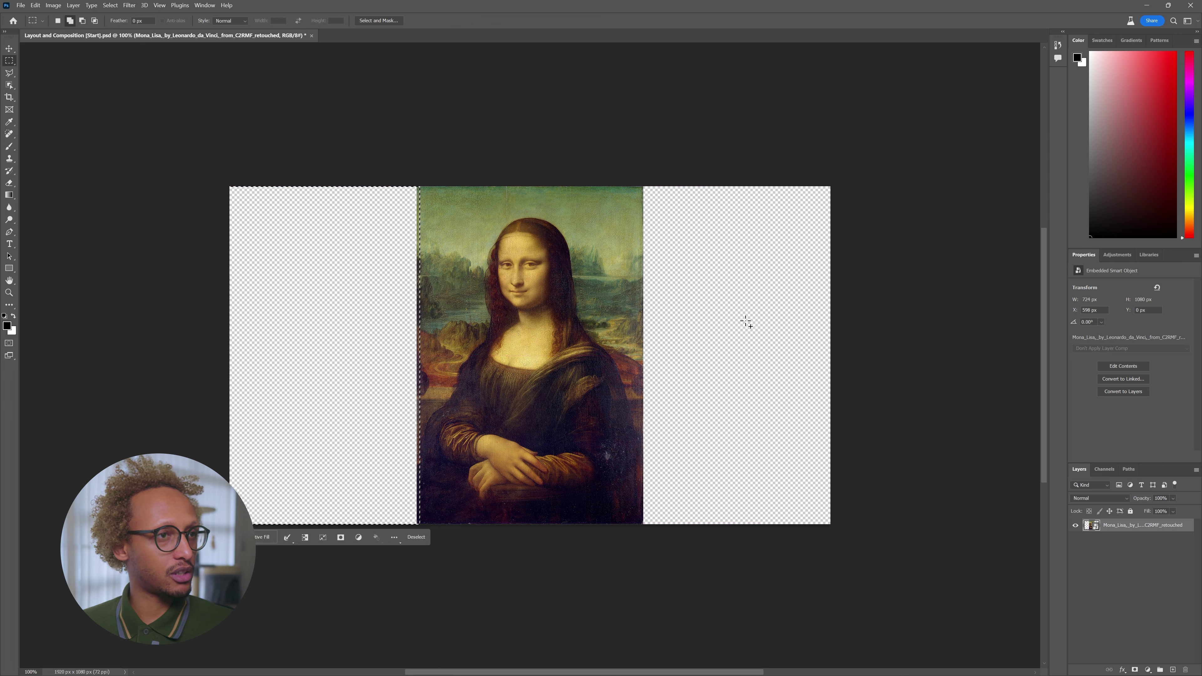
{"action": "mouse_move", "coordinate": [815, 187]}
{"action": "left_mouse_down"}
{"action": "mouse_move", "coordinate": [692, 392]}
{"action": "mouse_move", "coordinate": [642, 544]}
{"action": "left_mouse_up"}
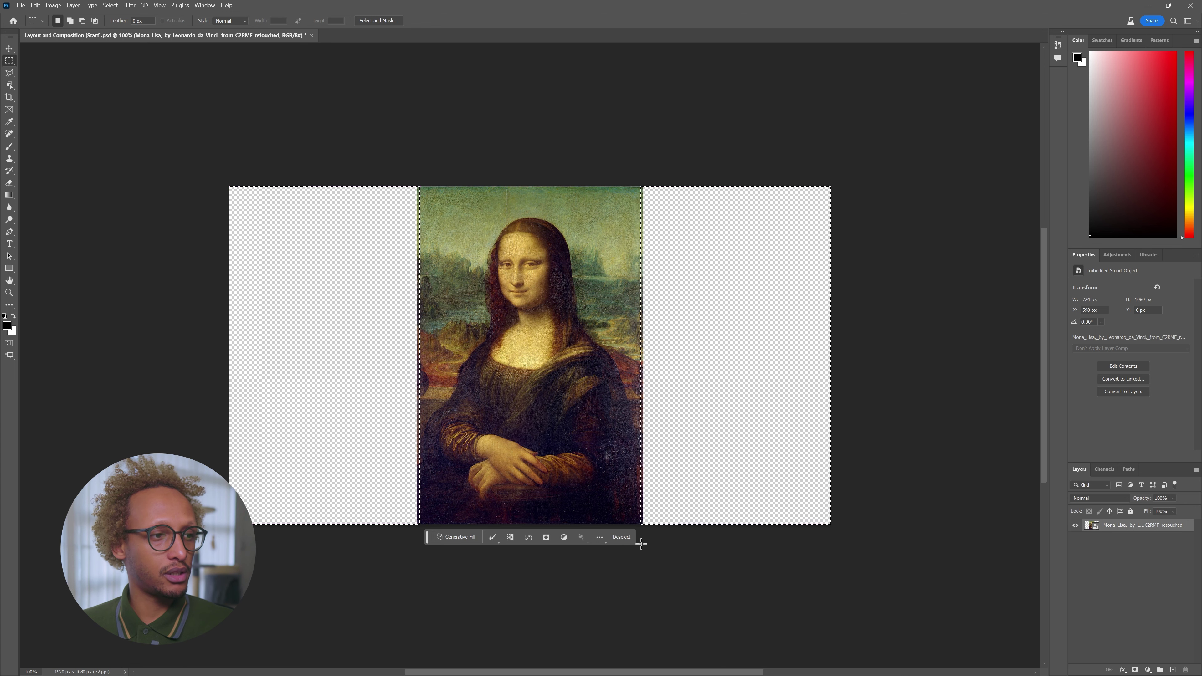
{"action": "left_click", "coordinate": [447, 537]}
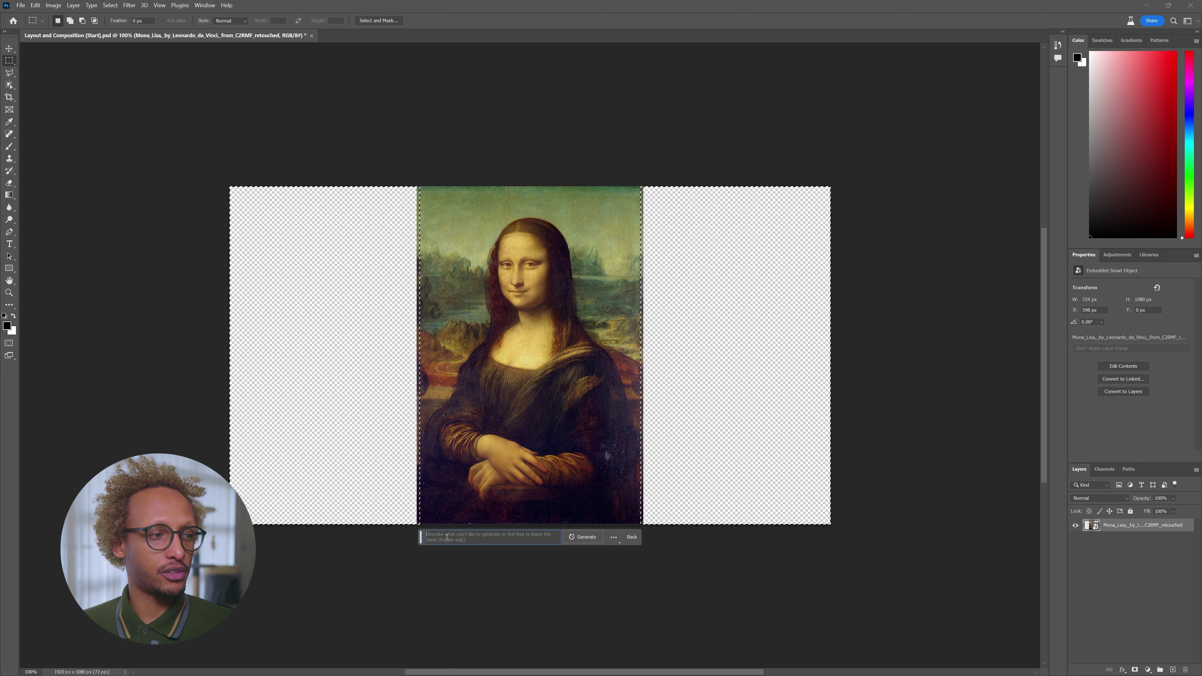
{"action": "left_click", "coordinate": [590, 537]}
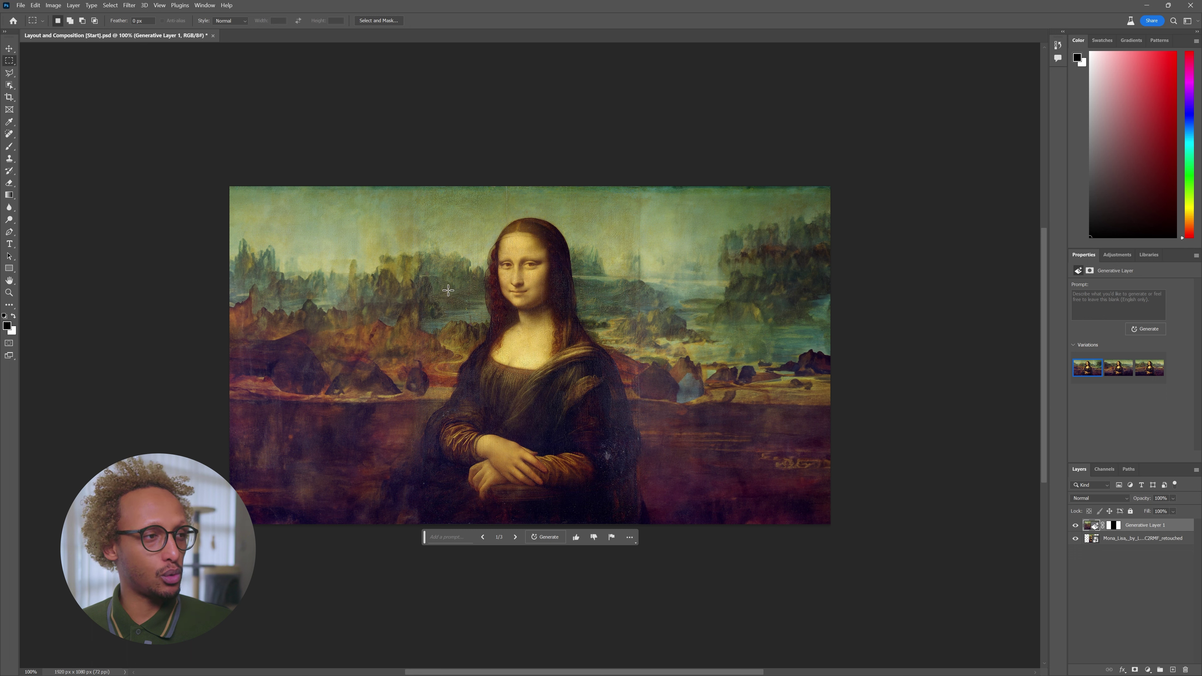
Step: Compare the generated background variations, apply the third one, and keep Generative Layer 1 selected
{"action": "left_click", "coordinate": [1115, 367]}
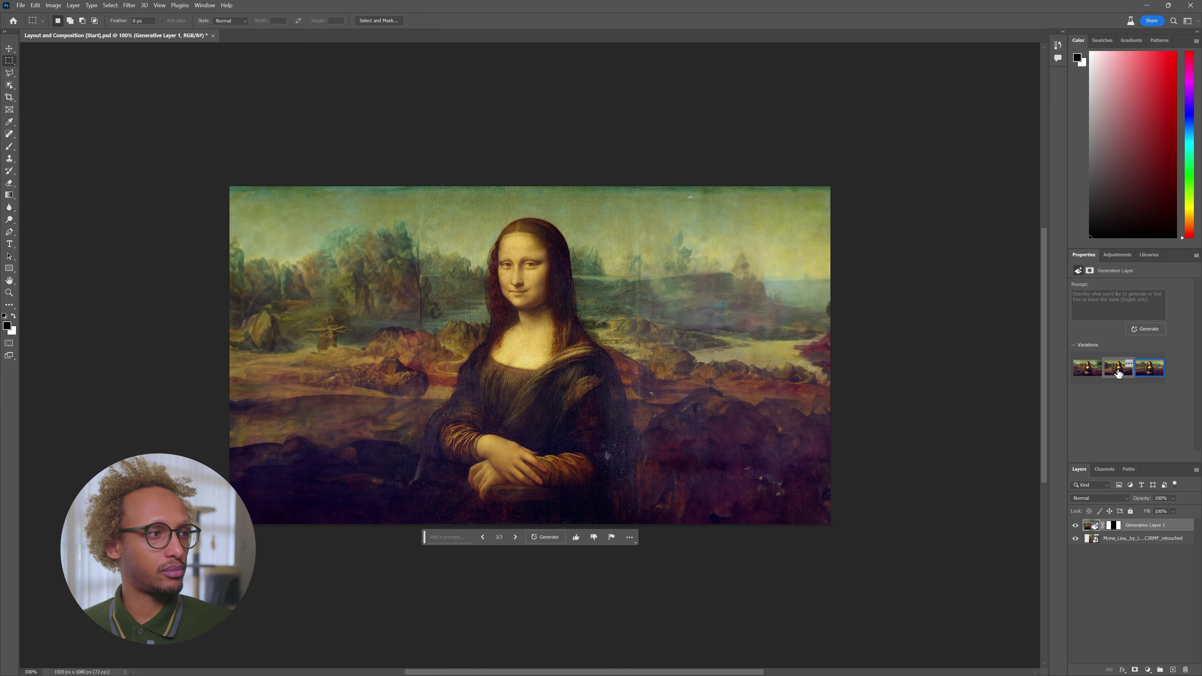
{"action": "left_click", "coordinate": [1149, 368]}
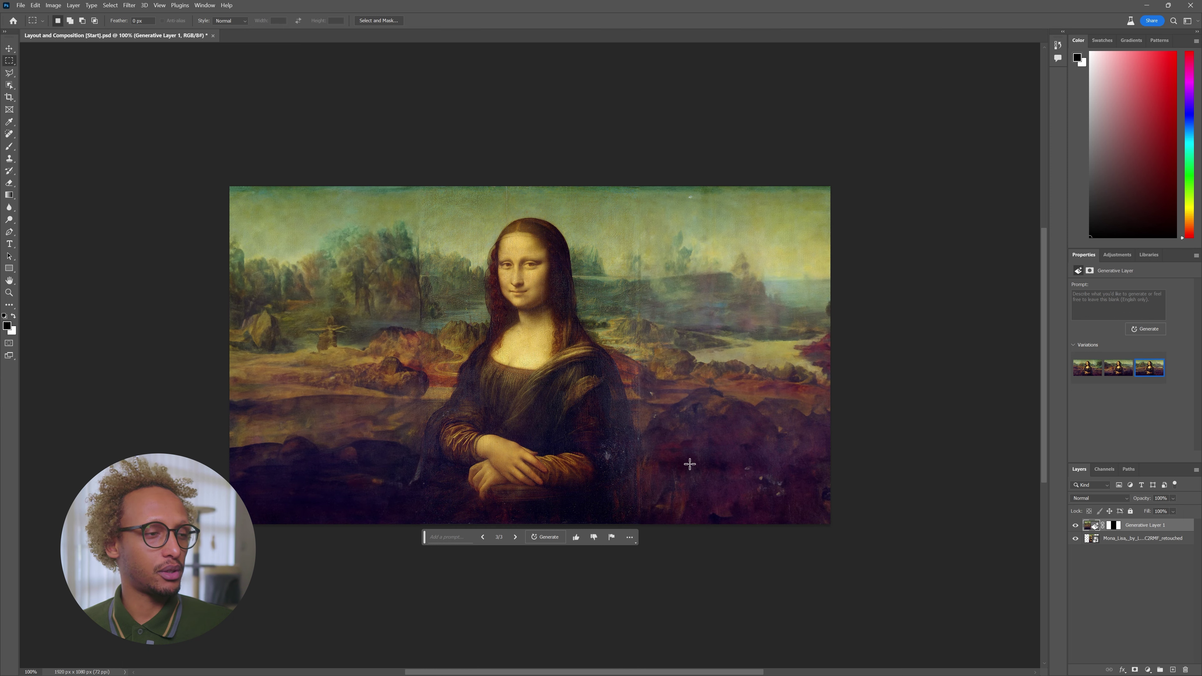
{"action": "mouse_move", "coordinate": [1150, 374]}
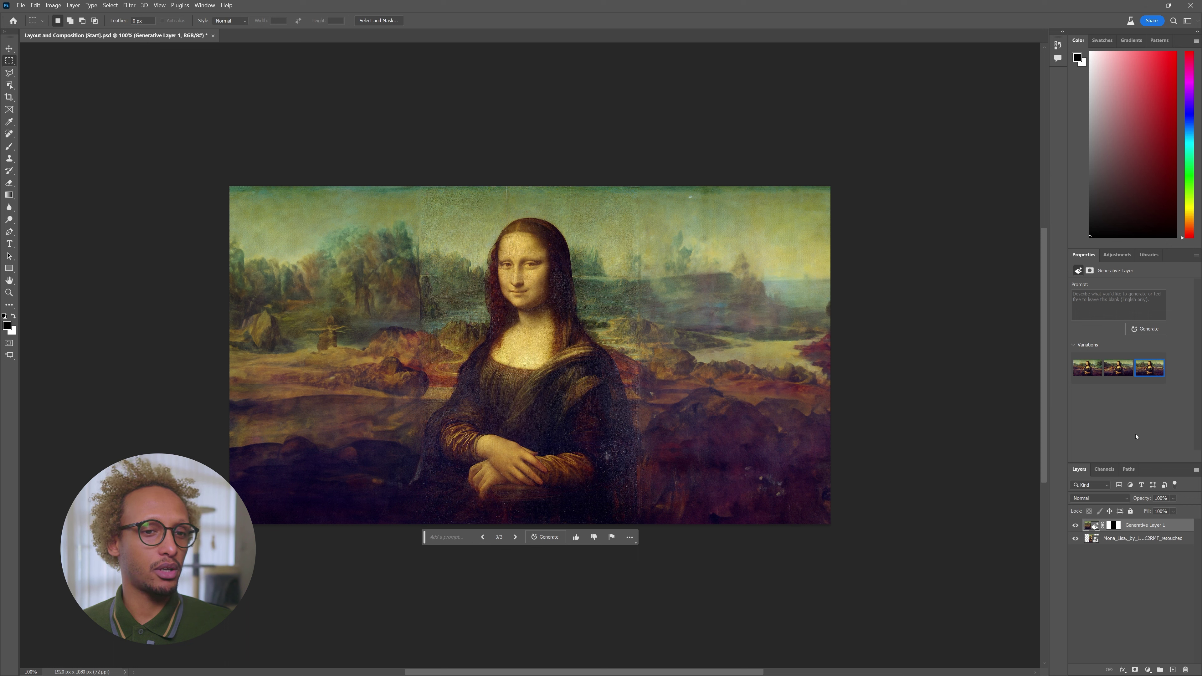
{"action": "left_click", "coordinate": [1135, 538]}
{"action": "left_click", "coordinate": [1132, 527]}
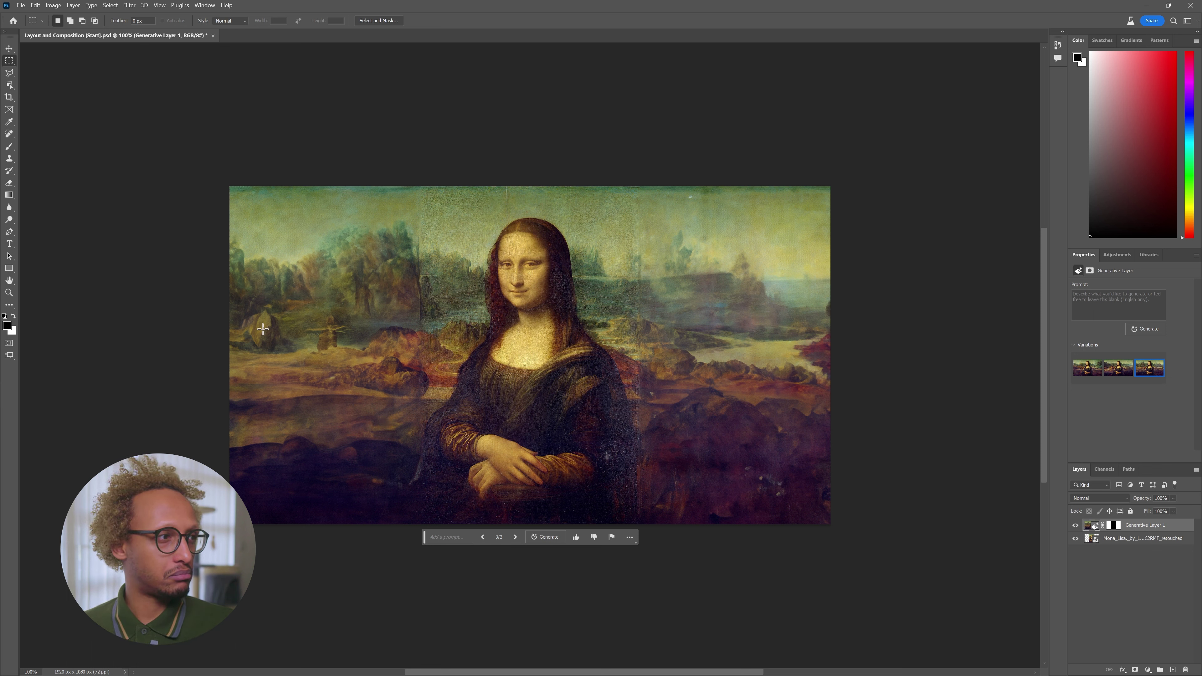
Step: Select a small rectangle over the landscape left of Mona Lisa and generate "add a person in the same style painting"
{"action": "left_click_drag", "start_coordinate": [258, 297], "coordinate": [308, 392]}
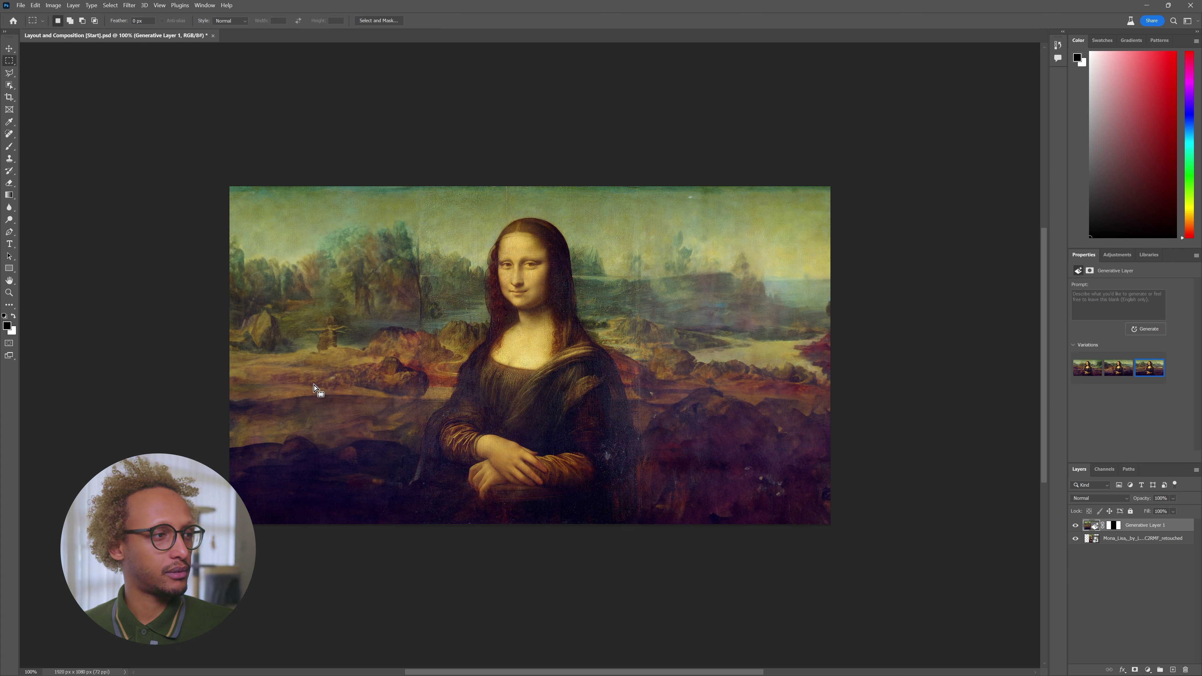
{"action": "left_click_drag", "start_coordinate": [313, 384], "coordinate": [314, 384]}
{"action": "left_click", "coordinate": [210, 397]}
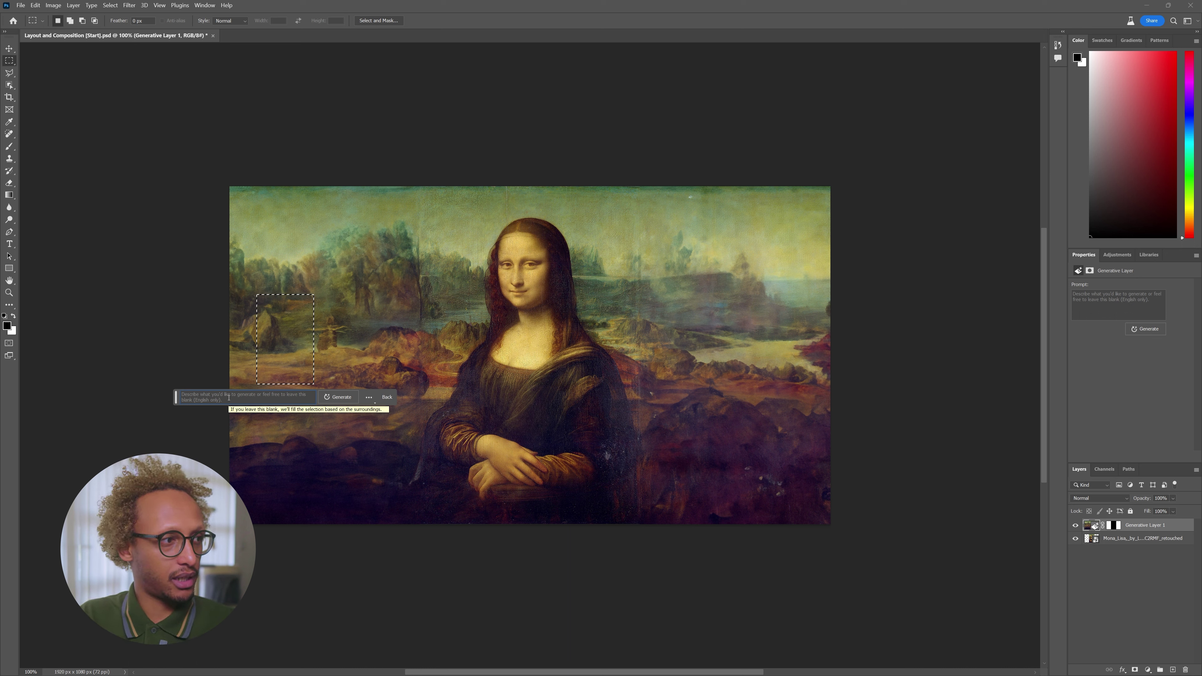
{"action": "type", "text": "a"}
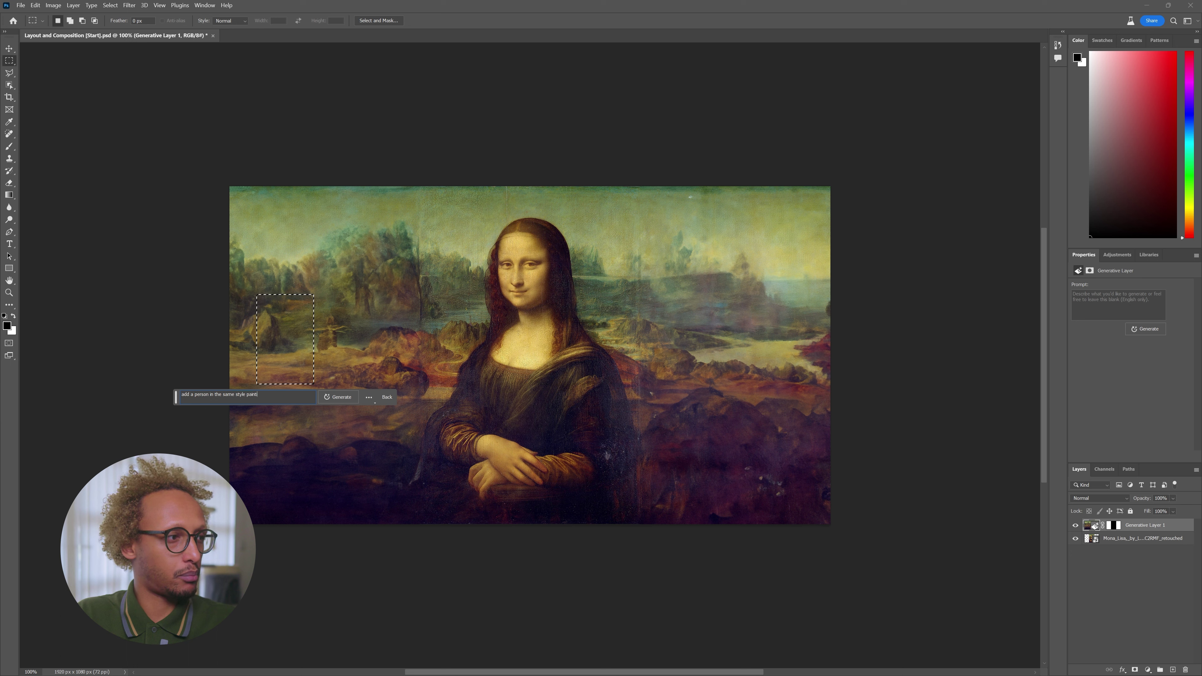
{"action": "key", "text": "Return"}
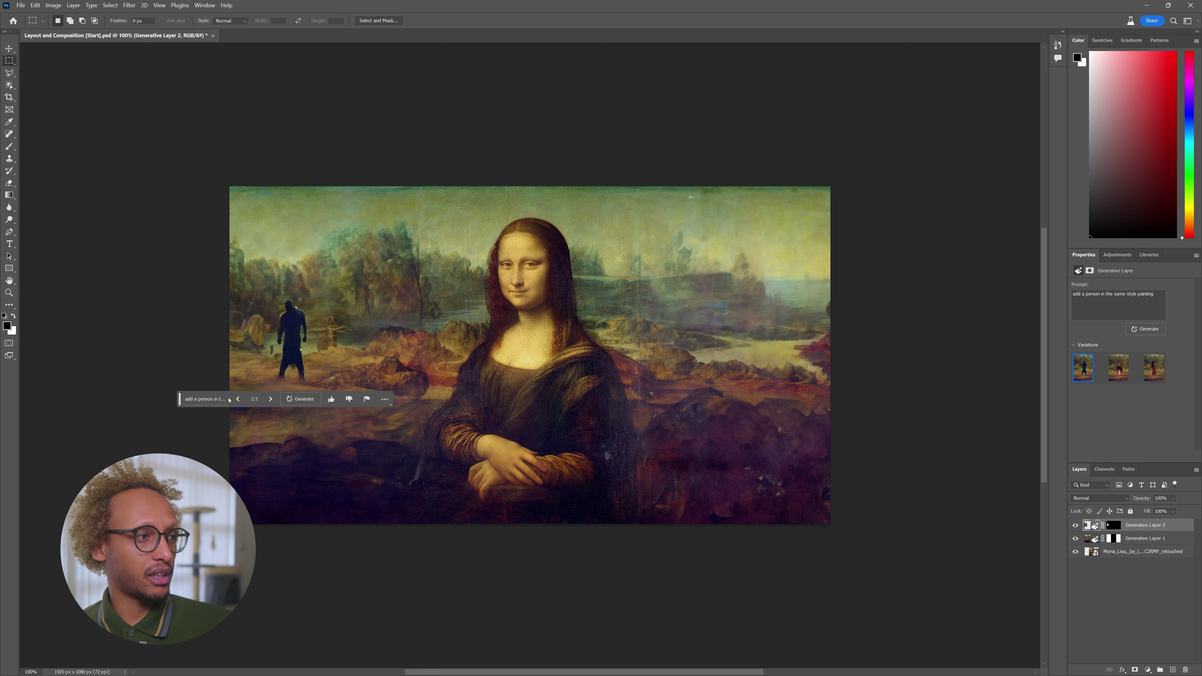
Step: Go through the generated person variations and keep the third one, the woman in a red dress
{"action": "left_click", "coordinate": [270, 399]}
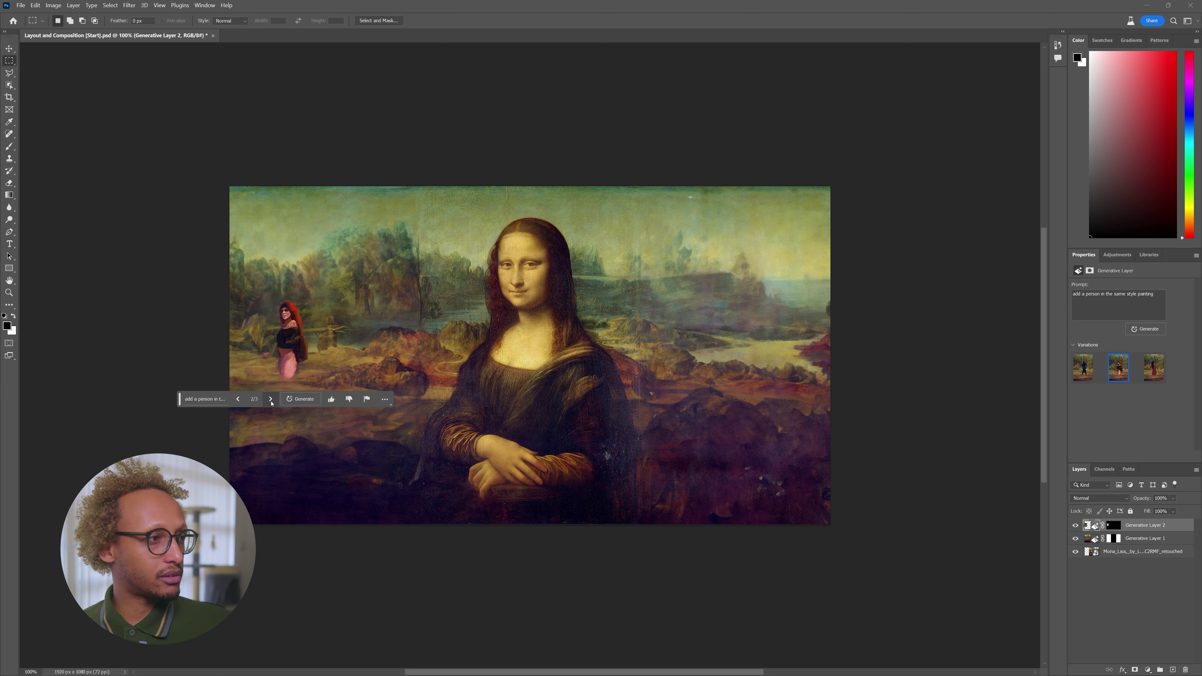
{"action": "left_click", "coordinate": [271, 400]}
{"action": "left_click", "coordinate": [271, 400]}
{"action": "left_click", "coordinate": [238, 400]}
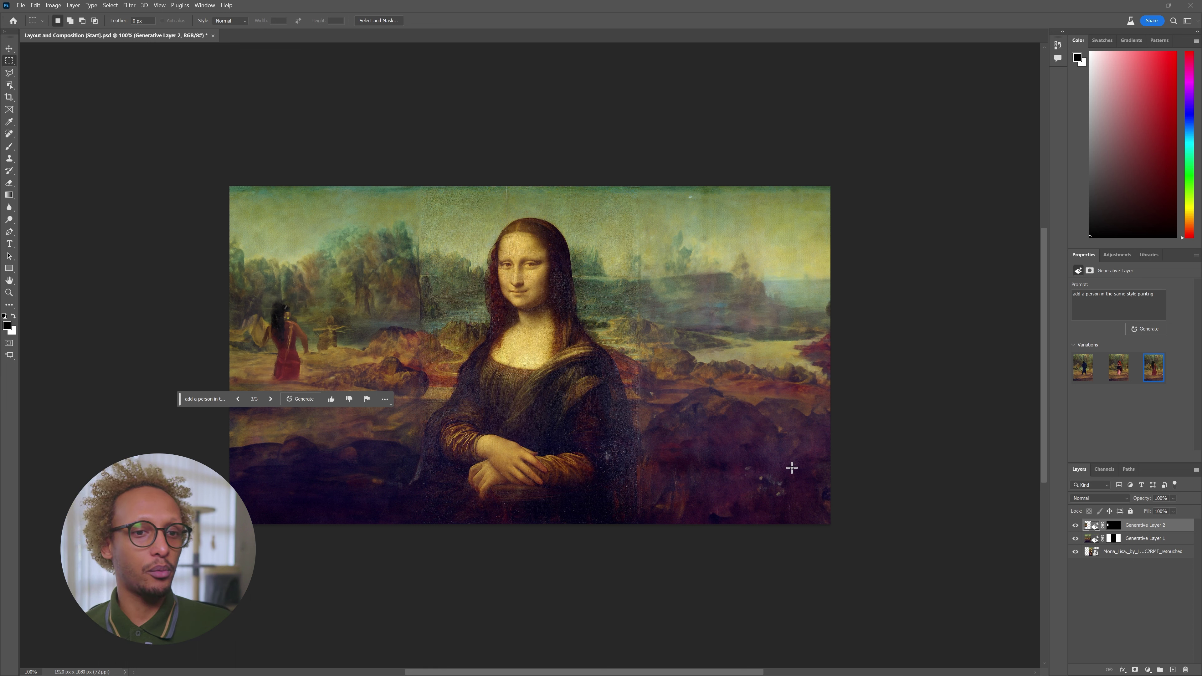
Step: On Generative Layer 1, select a rectangle around Mona Lisa's head and generate "add a pair of black sunglasses"
{"action": "left_click", "coordinate": [1141, 540]}
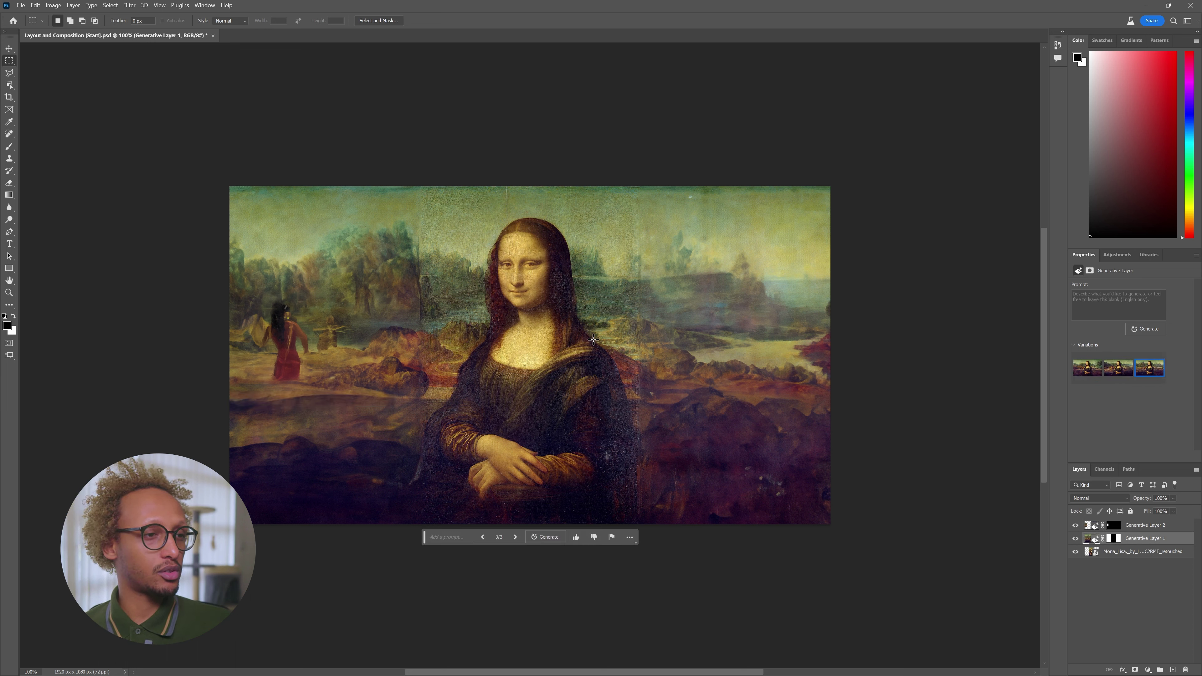
{"action": "left_click_drag", "start_coordinate": [463, 205], "coordinate": [597, 342]}
{"action": "left_click", "coordinate": [457, 355]}
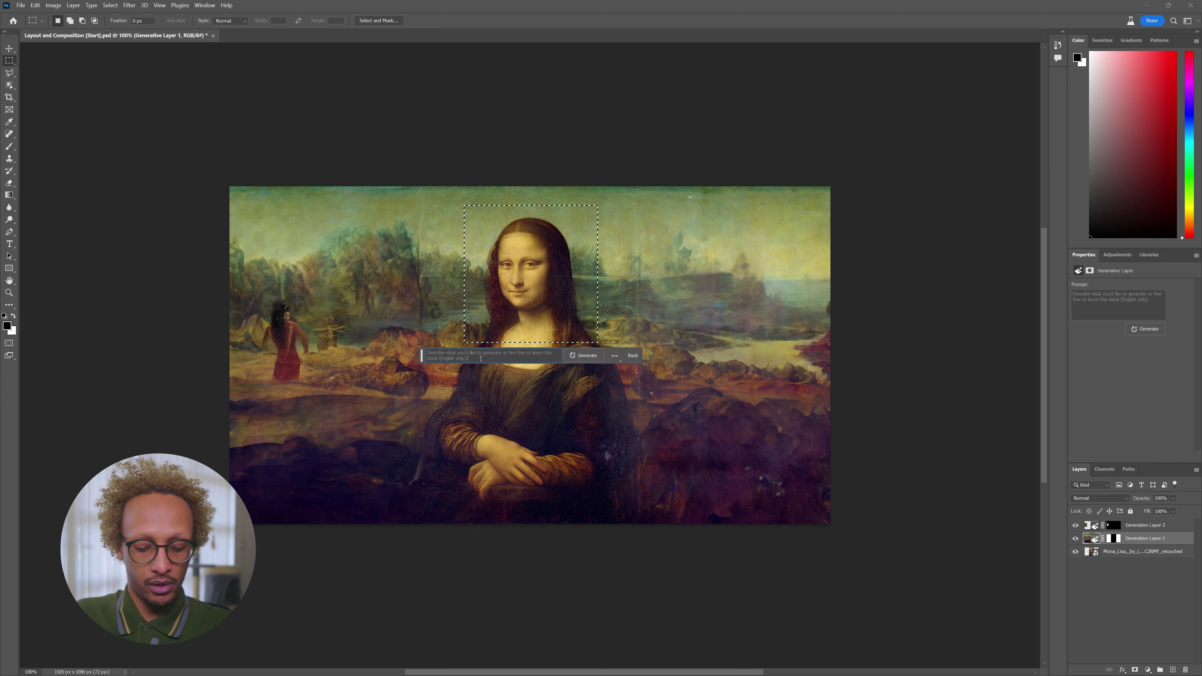
{"action": "type", "text": "put some"}
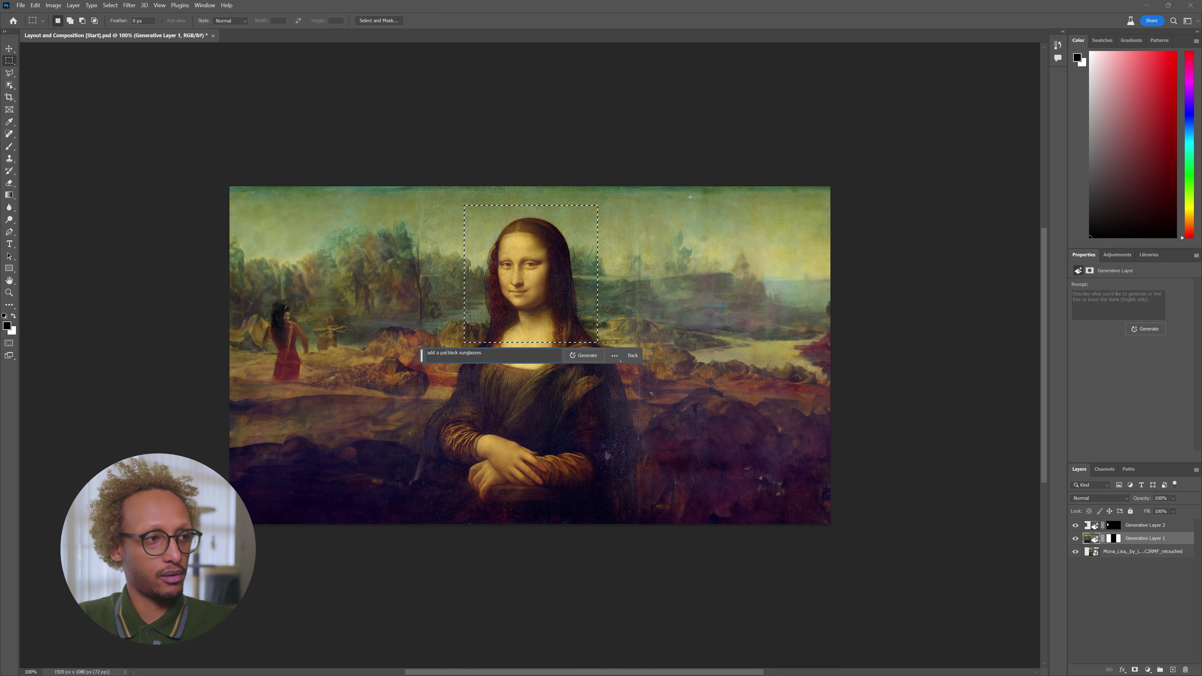
{"action": "type", "text": "r"}
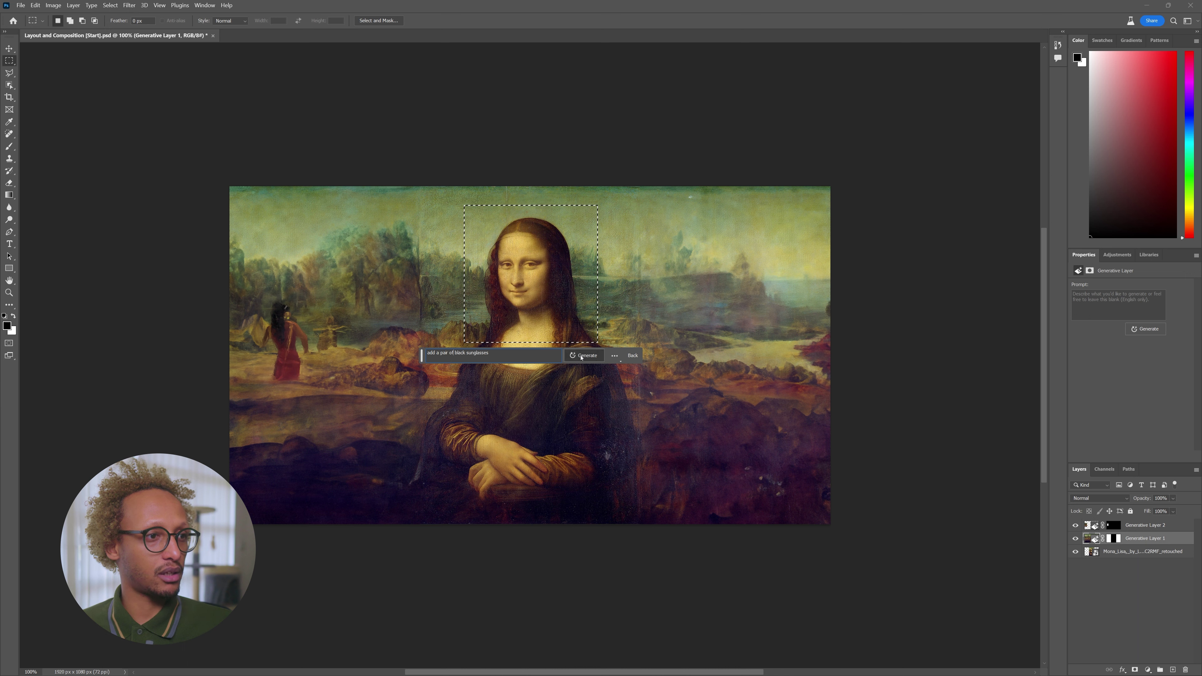
{"action": "left_click", "coordinate": [583, 356]}
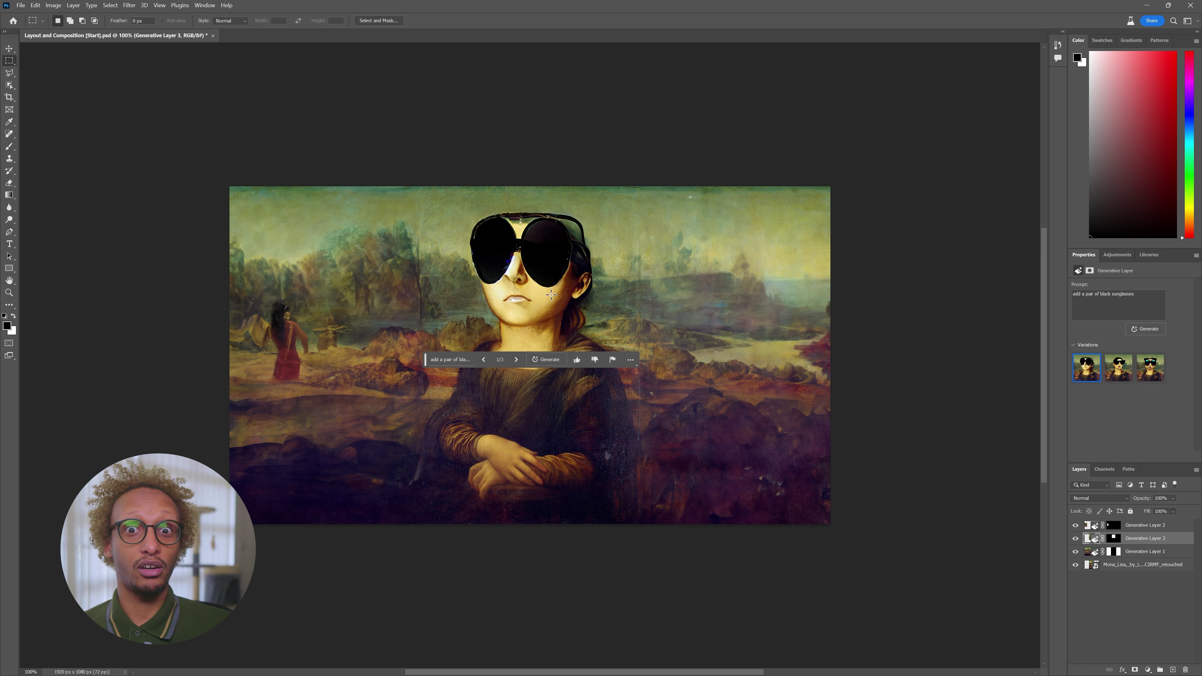
Step: Compare the variations generated for the black sunglasses on Mona Lisa's face
{"action": "left_click", "coordinate": [513, 362]}
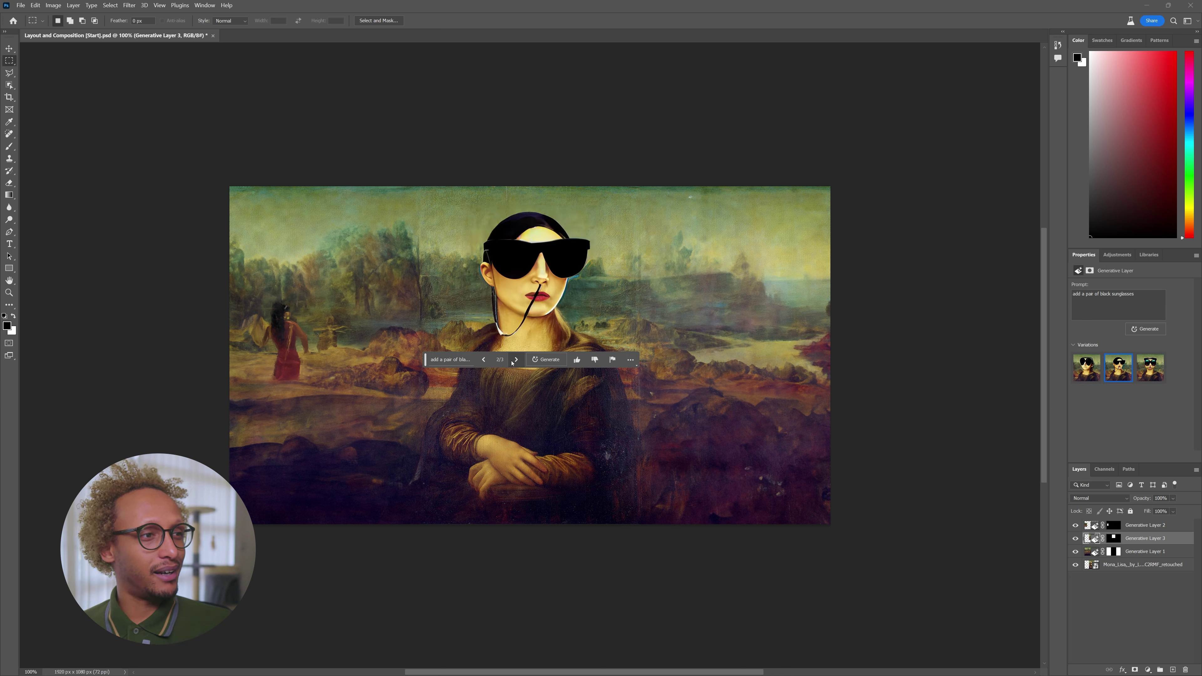
{"action": "left_click", "coordinate": [512, 361]}
{"action": "left_click", "coordinate": [512, 361]}
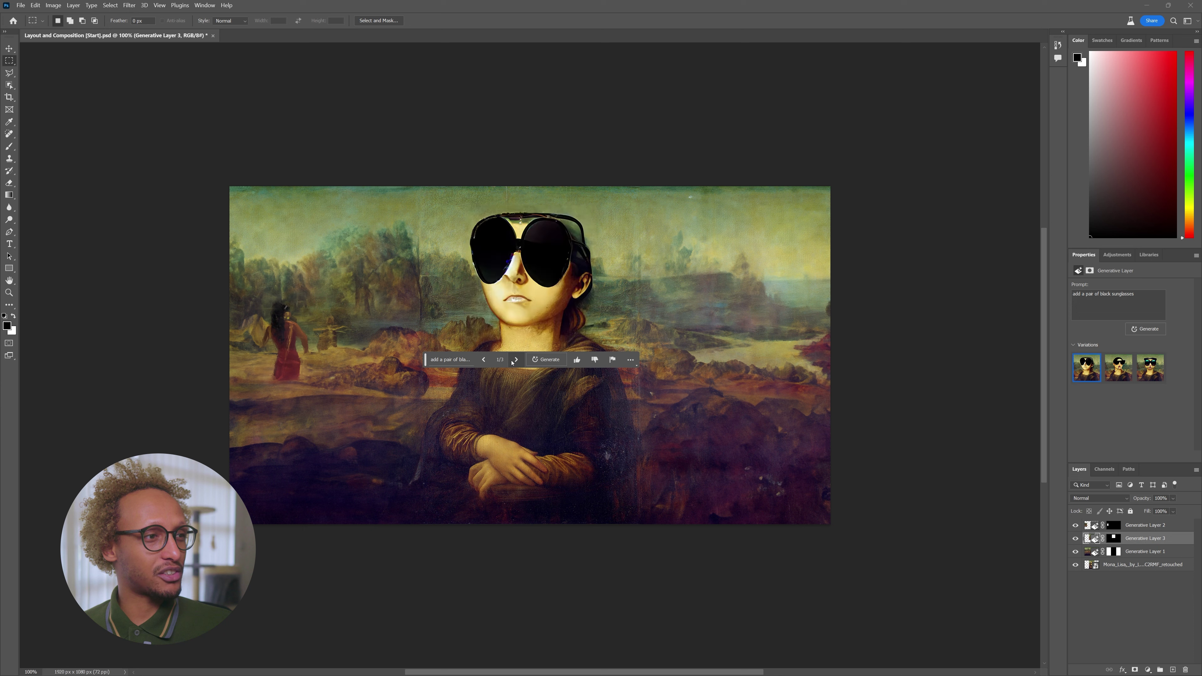
{"action": "left_click", "coordinate": [512, 361]}
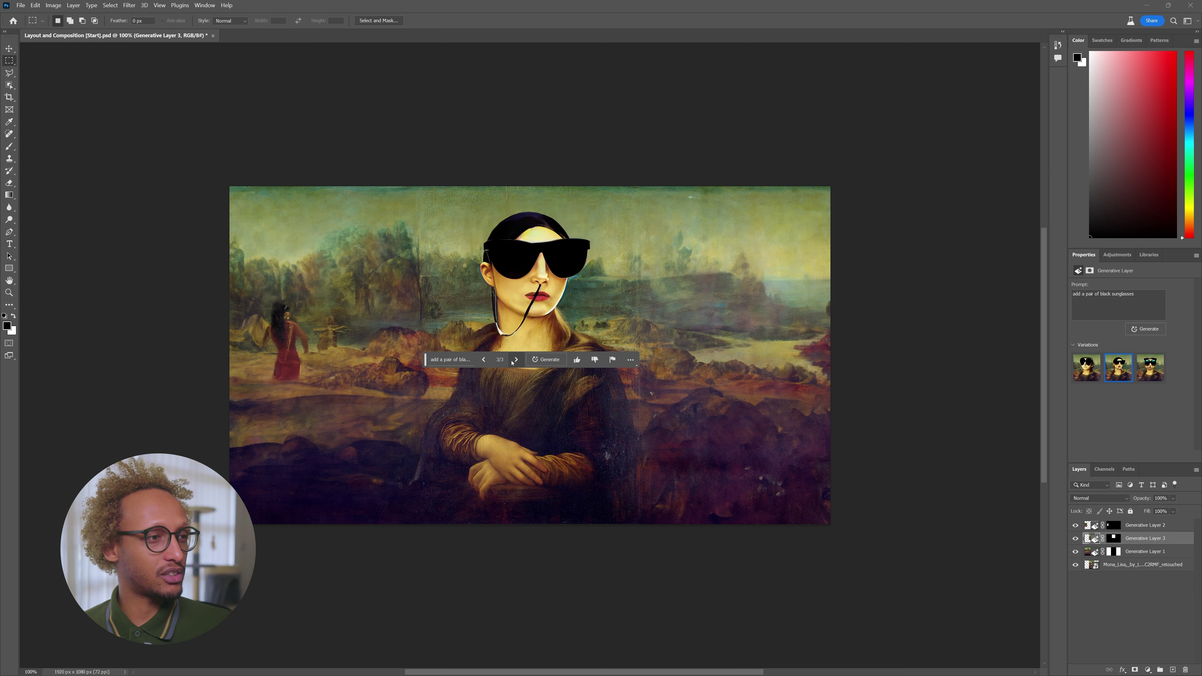
Step: Shorten the sunglasses layer's prompt to "add sunglasses" and generate new variations
{"action": "left_click", "coordinate": [444, 360]}
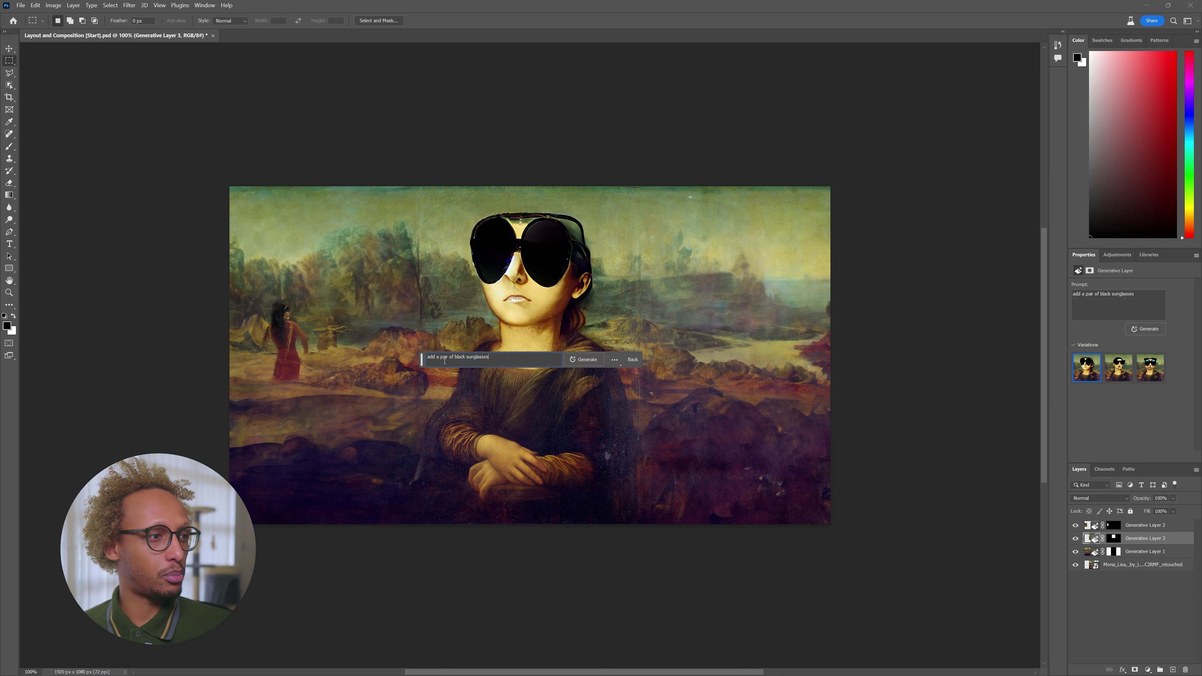
{"action": "left_click_drag", "start_coordinate": [463, 357], "coordinate": [435, 358]}
{"action": "key", "text": "BackSpace"}
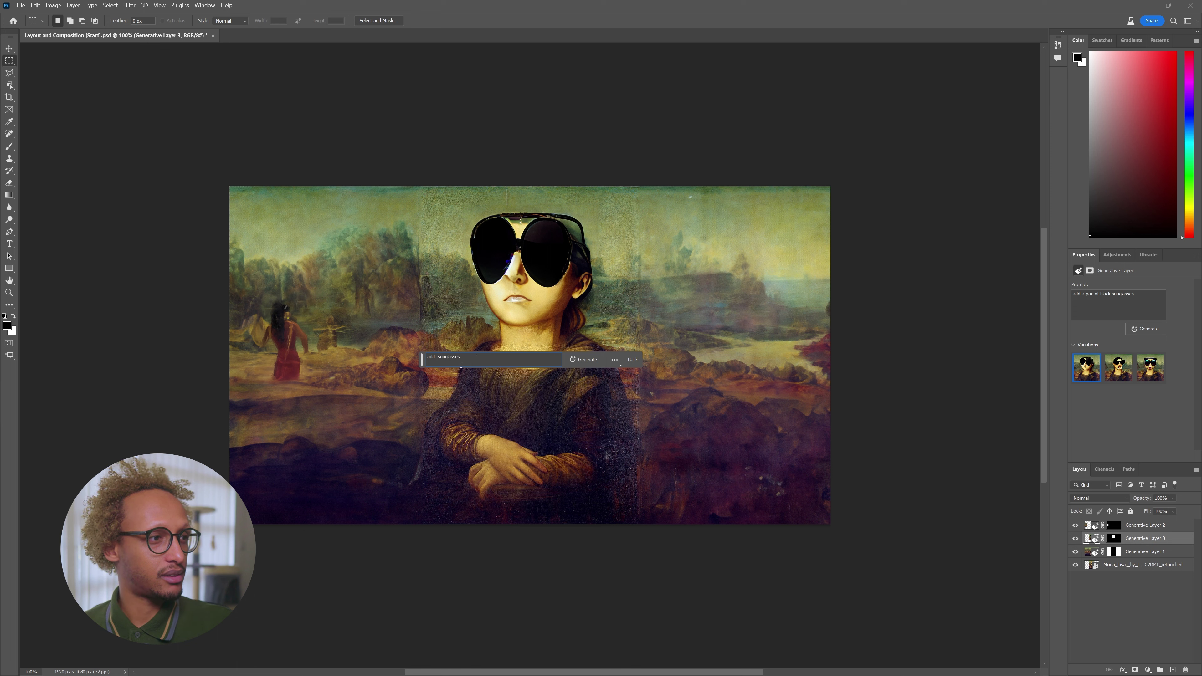
{"action": "left_click", "coordinate": [582, 361]}
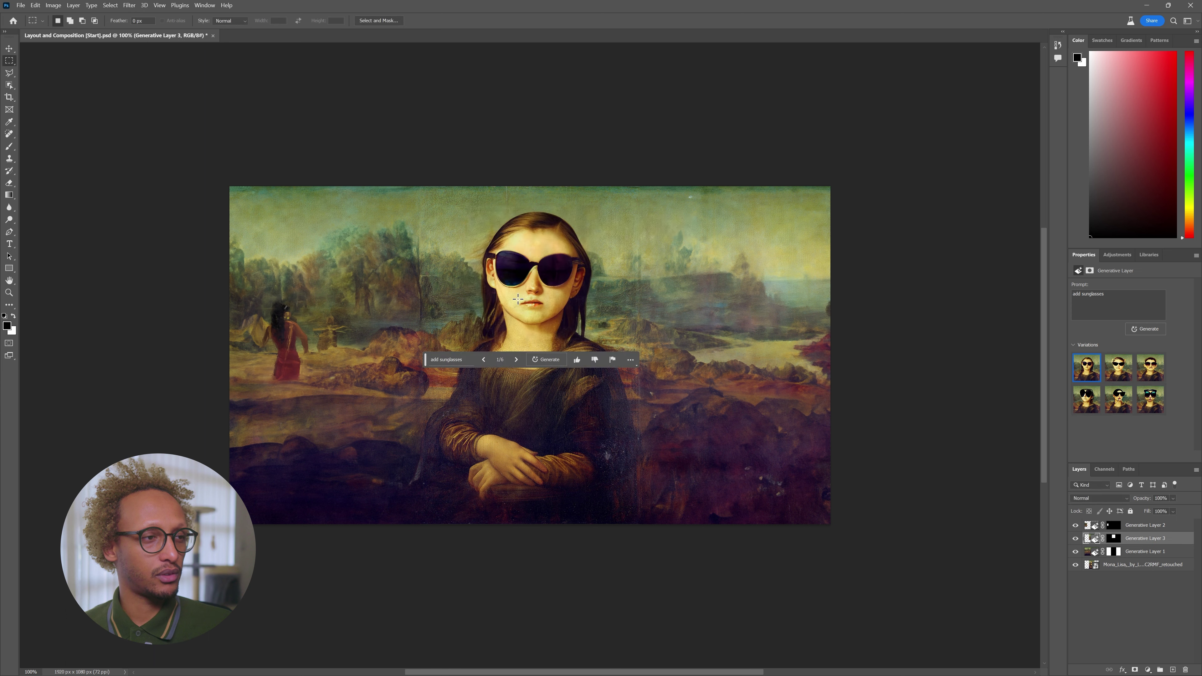
Step: Go through all six sunglasses variations and return to the first one
{"action": "left_click", "coordinate": [516, 360]}
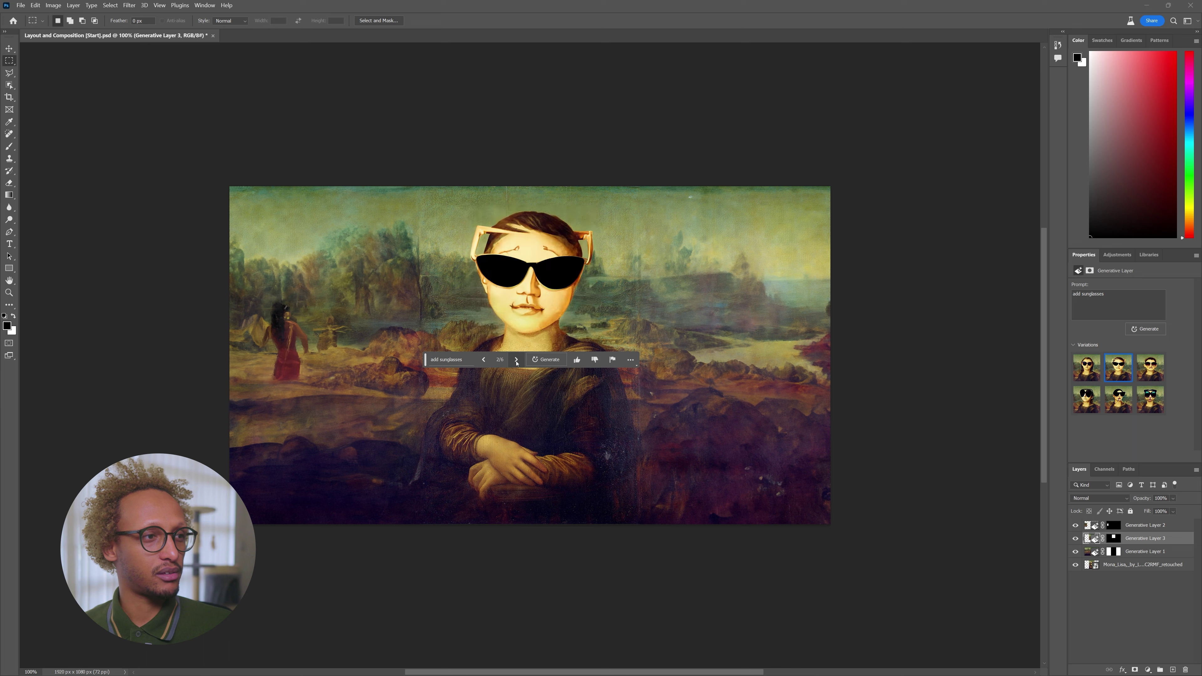
{"action": "left_click", "coordinate": [516, 360]}
{"action": "left_click", "coordinate": [516, 360]}
{"action": "left_click", "coordinate": [516, 360]}
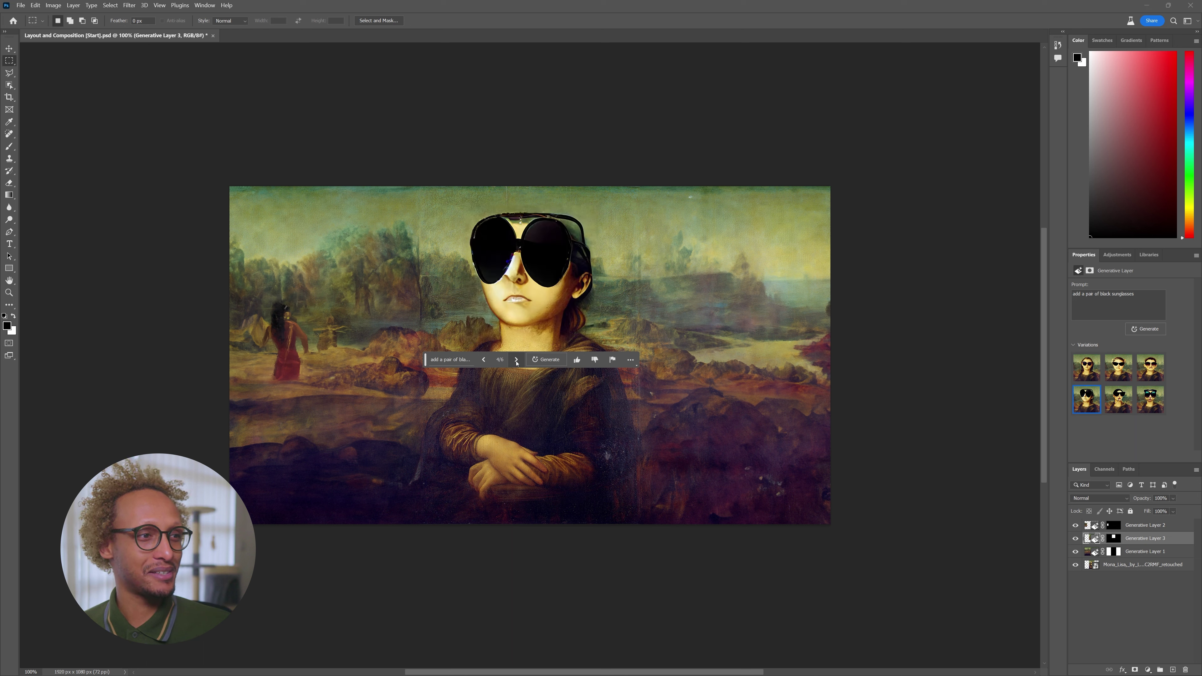
{"action": "left_click", "coordinate": [516, 360]}
{"action": "left_click", "coordinate": [516, 360]}
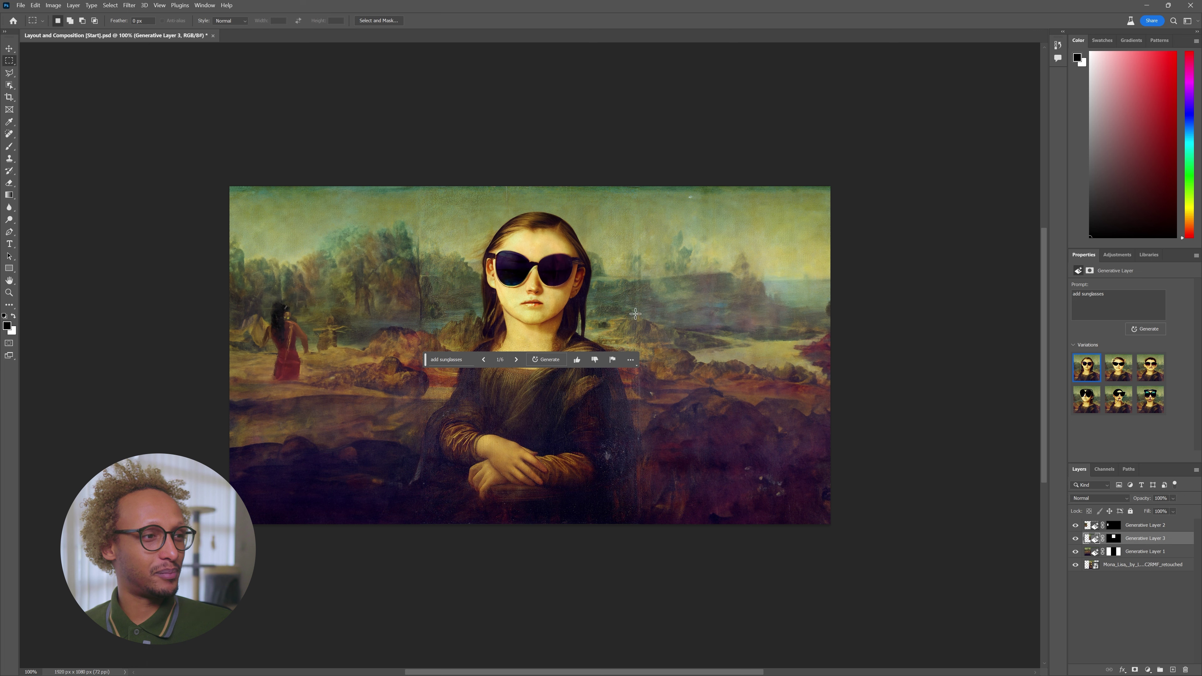
{"action": "left_click", "coordinate": [465, 360]}
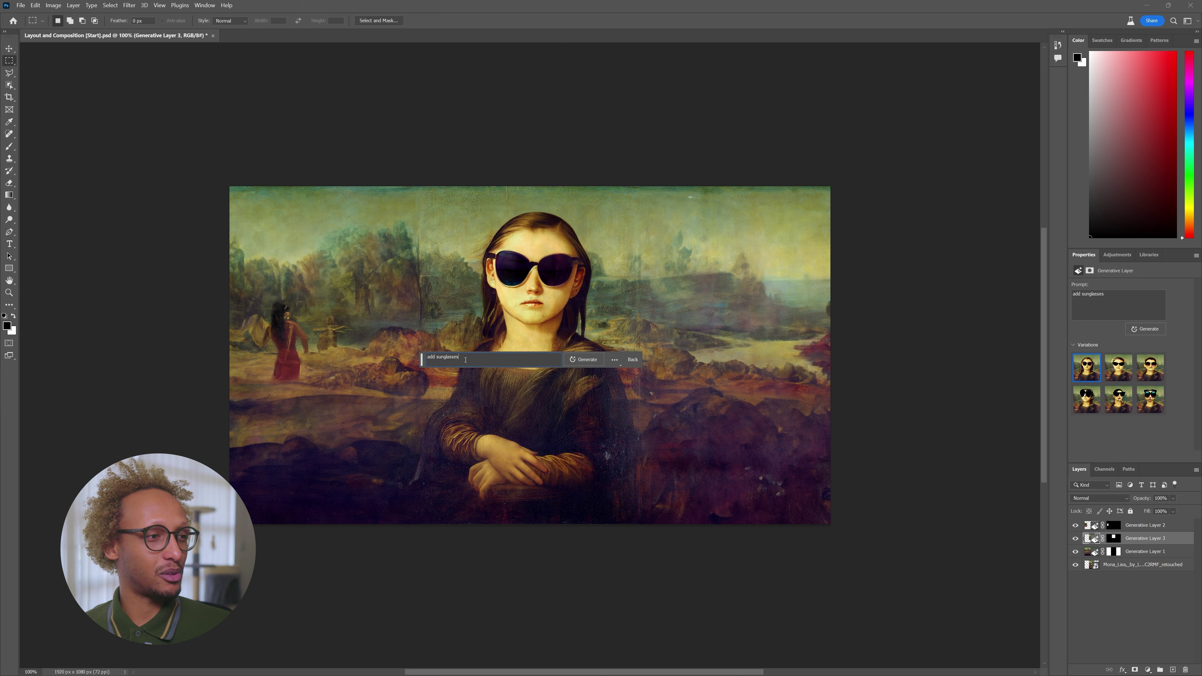
{"action": "triple_click", "coordinate": [471, 359]}
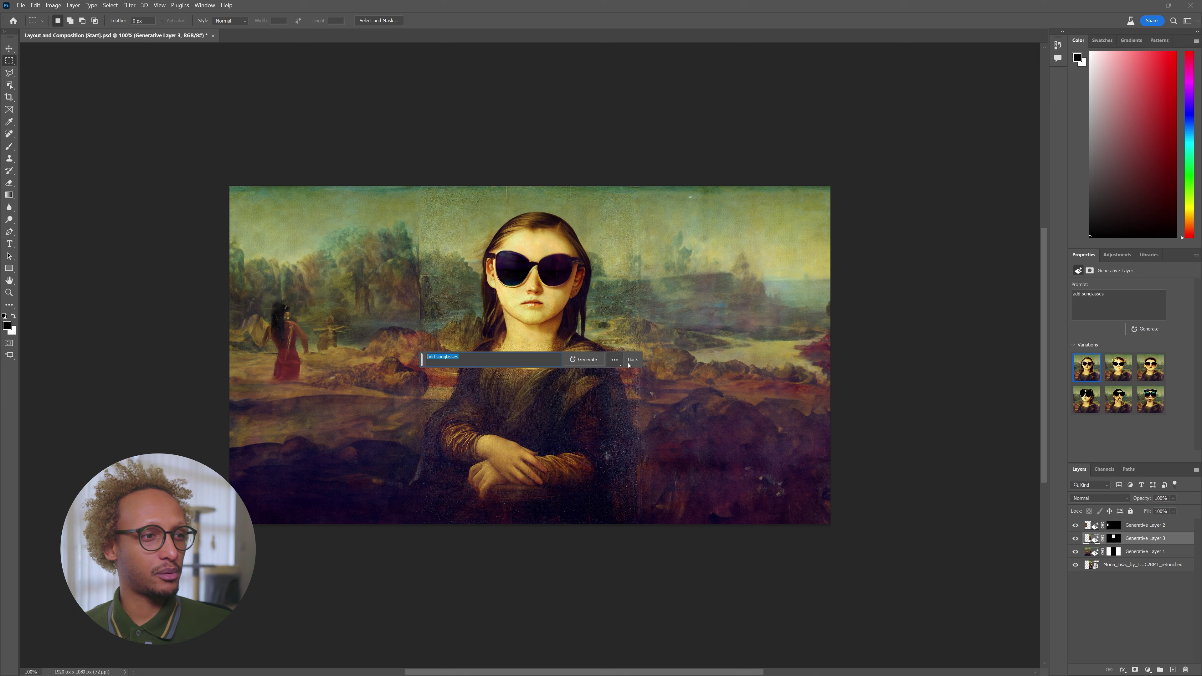
{"action": "left_click", "coordinate": [615, 361]}
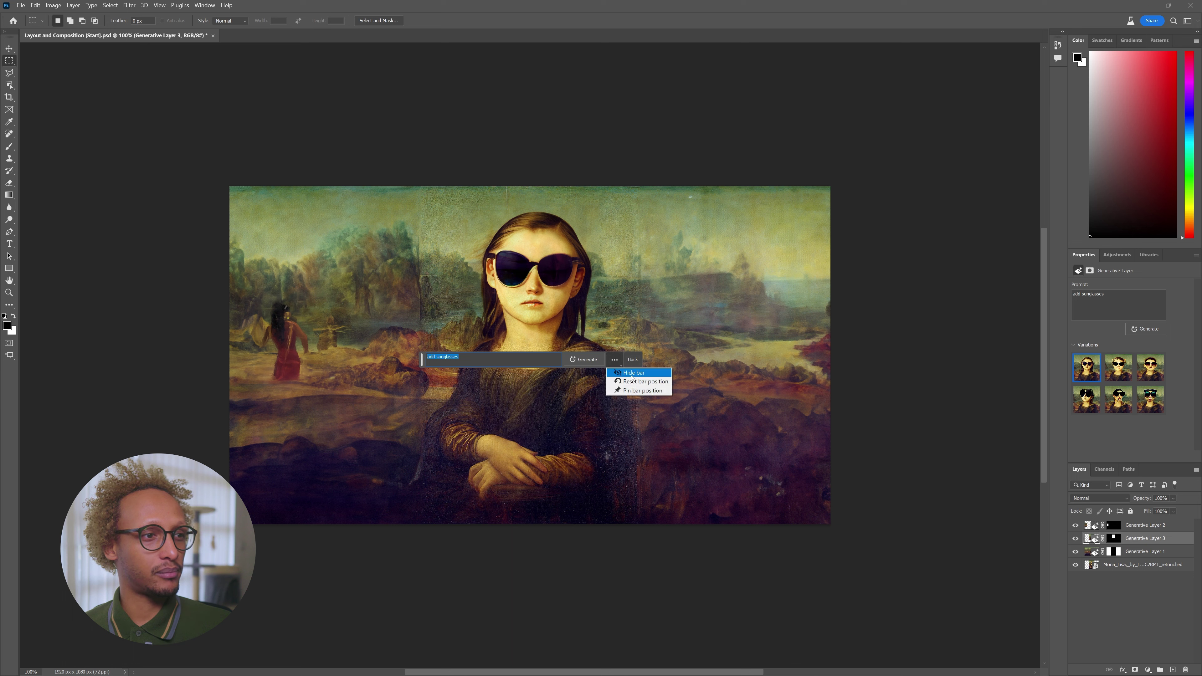
{"action": "left_click", "coordinate": [632, 360]}
{"action": "left_click", "coordinate": [633, 360]}
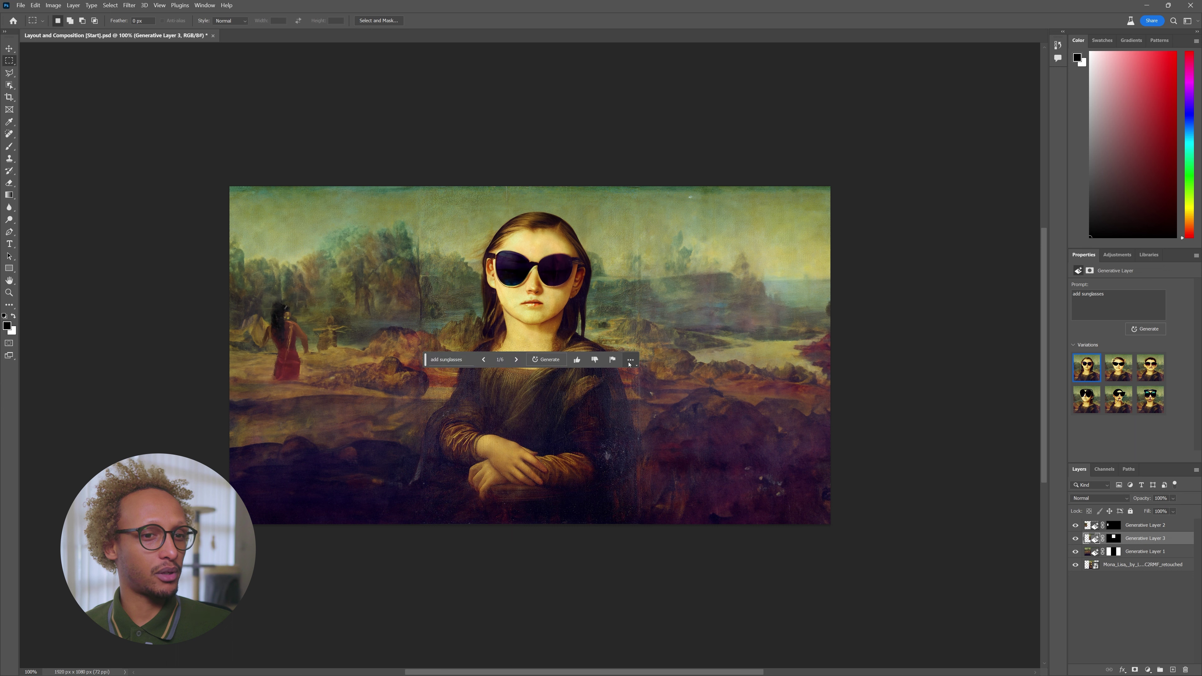
Step: Toggle the generative layers to compare their effects, leaving Generative Layers 2 and 3 hidden and Generative Layer 1 visible
{"action": "left_click_drag", "start_coordinate": [1076, 525], "coordinate": [1075, 539]}
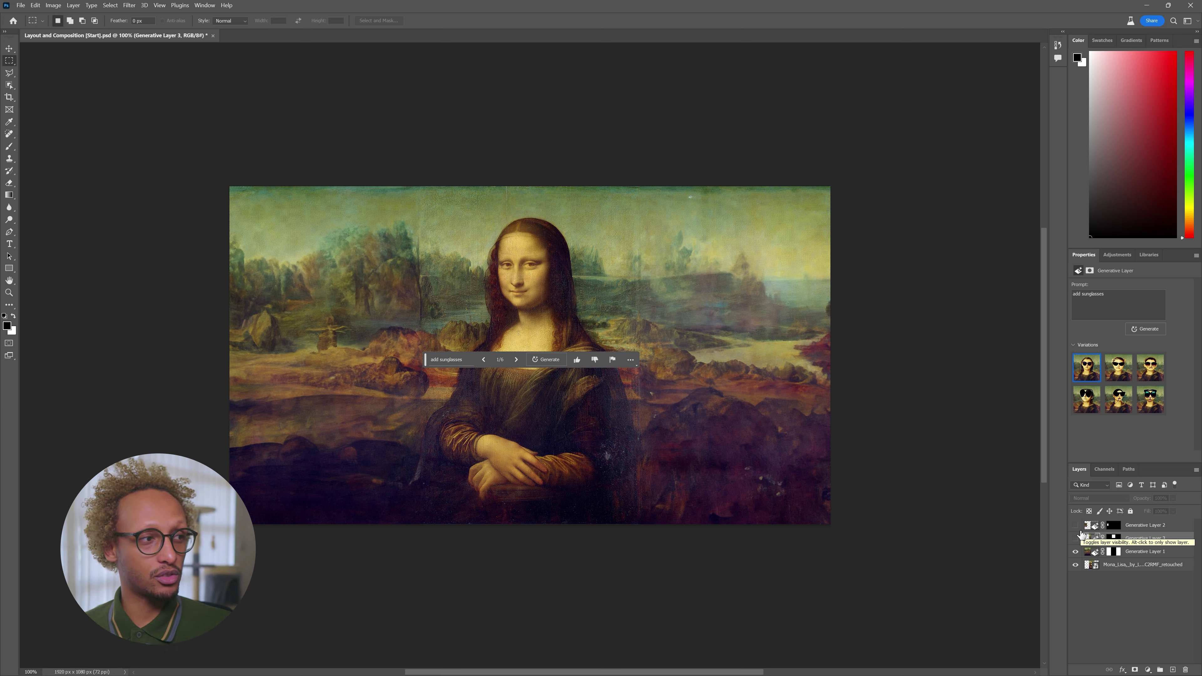
{"action": "left_click", "coordinate": [1075, 538]}
{"action": "left_click", "coordinate": [1075, 538]}
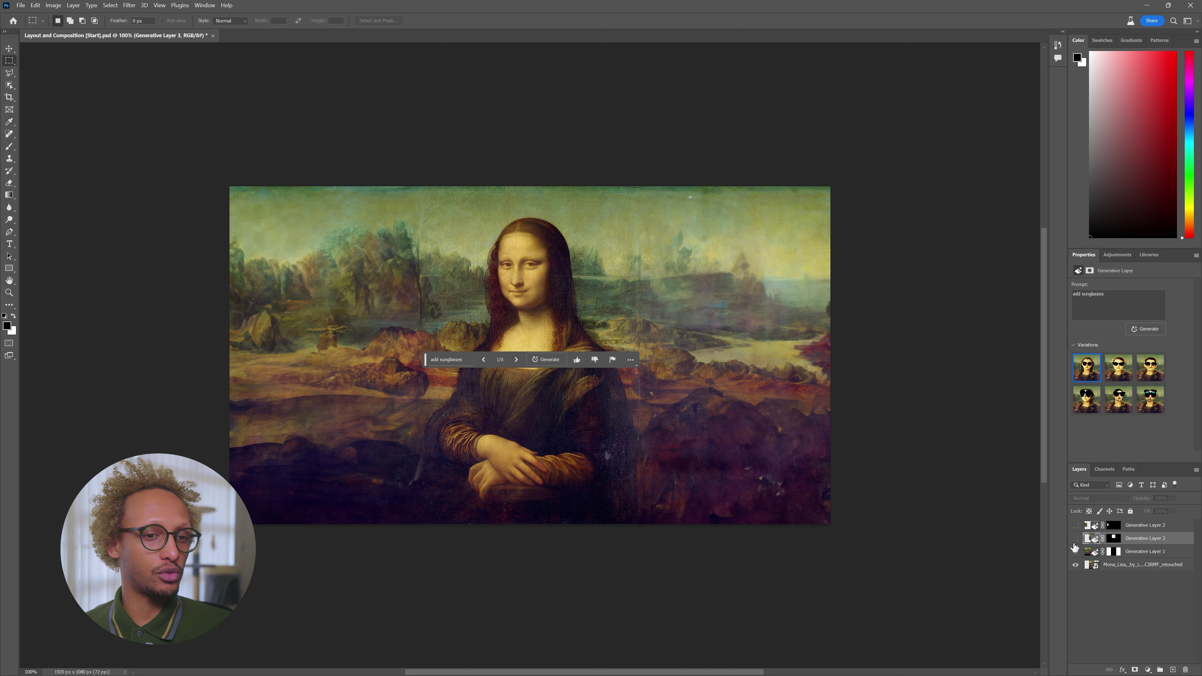
{"action": "left_click", "coordinate": [1075, 551]}
{"action": "left_click", "coordinate": [1075, 551]}
{"action": "left_click", "coordinate": [1075, 525]}
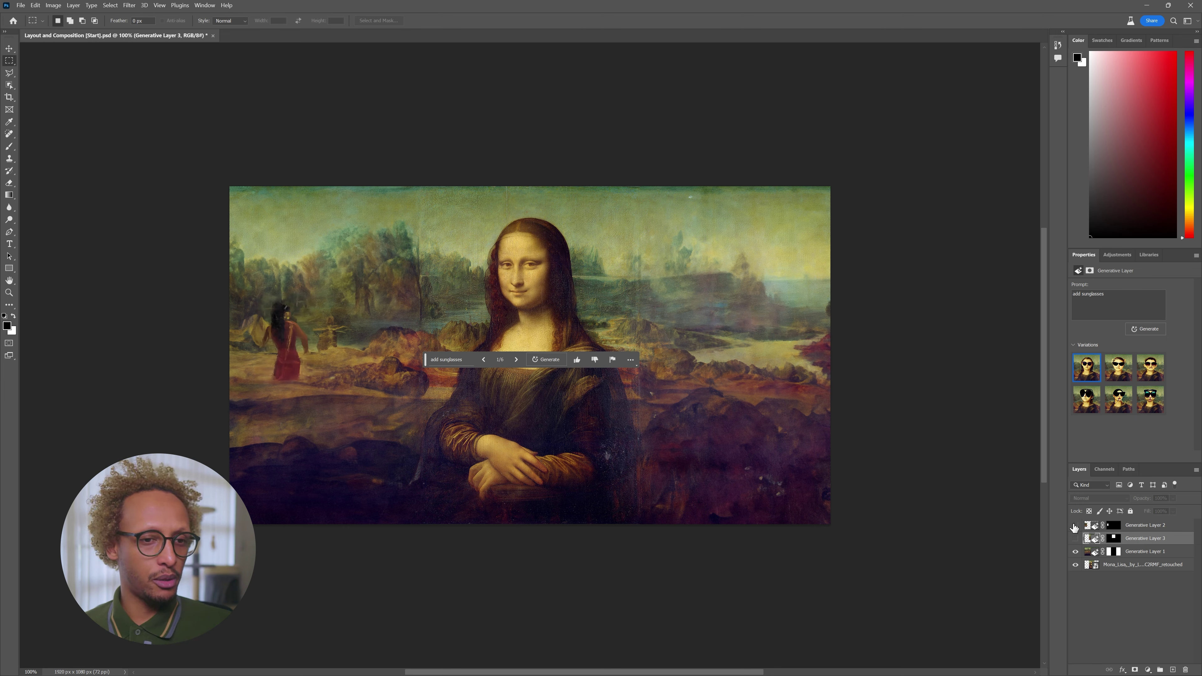
{"action": "left_click", "coordinate": [1075, 525]}
{"action": "left_click", "coordinate": [1075, 539]}
{"action": "left_click", "coordinate": [1075, 538]}
{"action": "left_click", "coordinate": [1075, 551]}
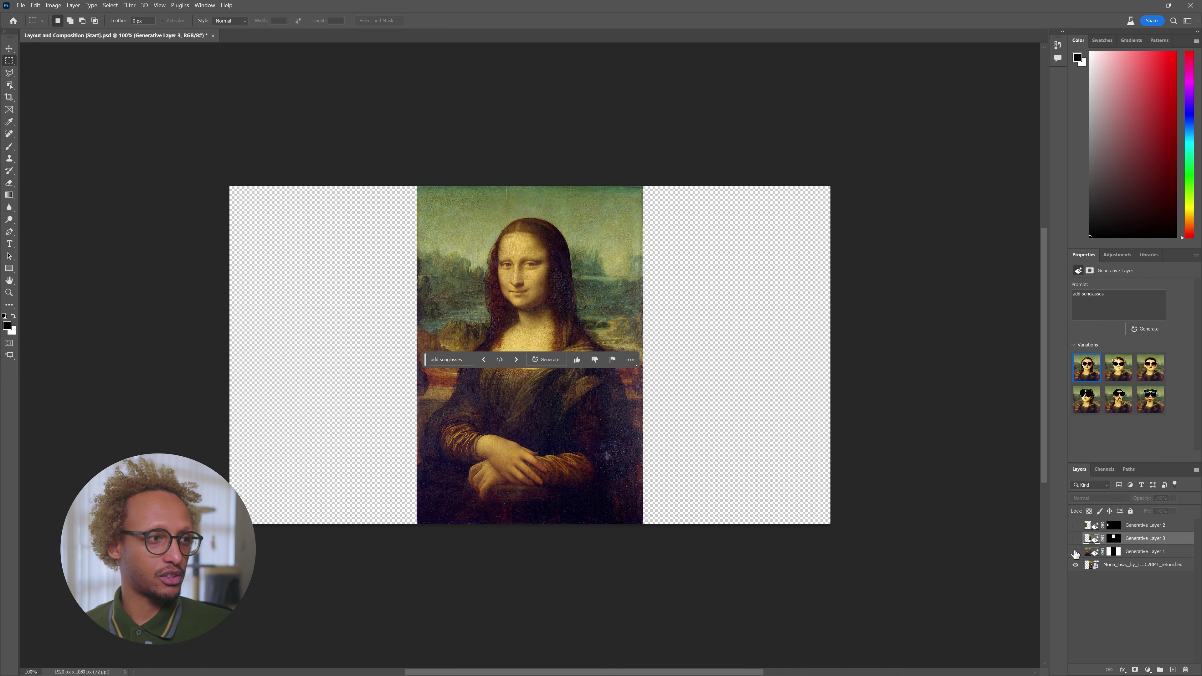
{"action": "left_click", "coordinate": [1075, 551]}
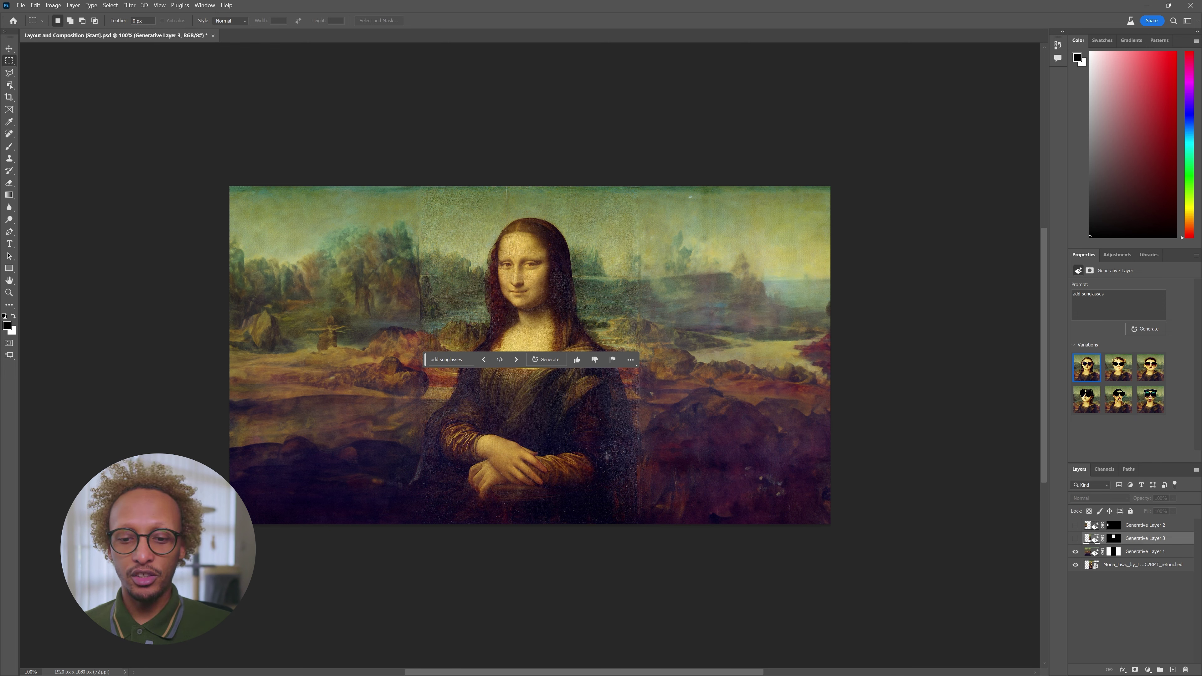
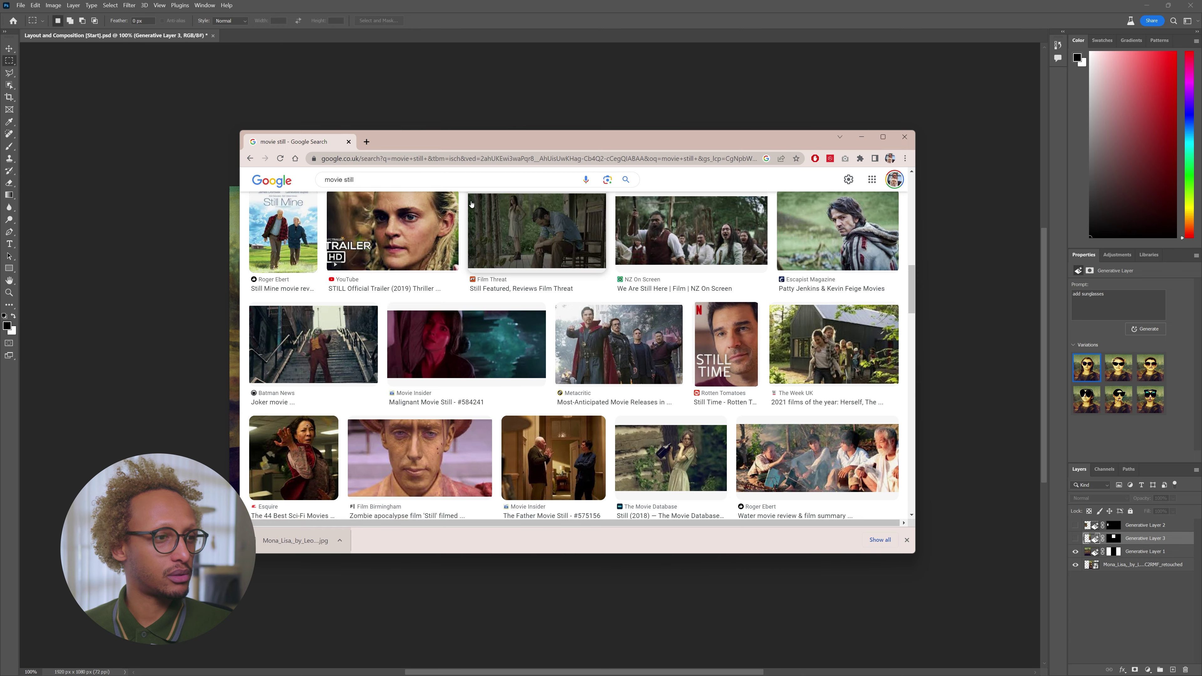
Step: Switch to the Chrome window and look through the "movie still" image results for a suitable picture
{"action": "scroll", "coordinate": [471, 205], "scroll_direction": "down", "scroll_amount": 2}
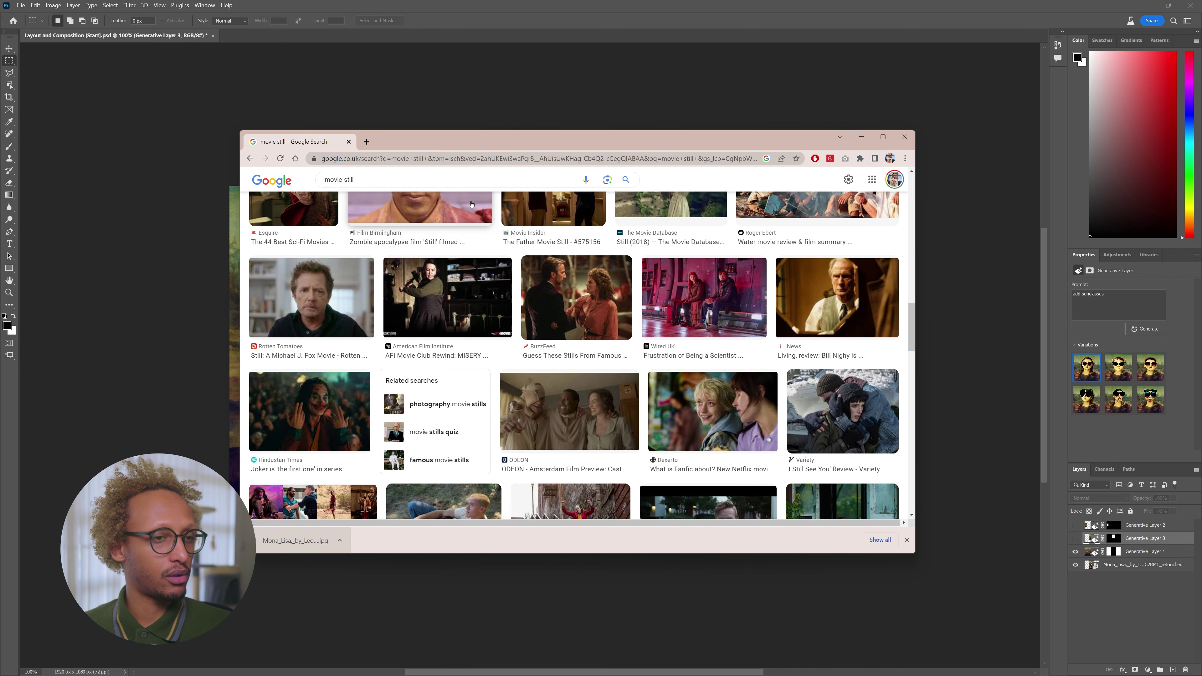
{"action": "scroll", "coordinate": [471, 204], "scroll_direction": "down", "scroll_amount": 2}
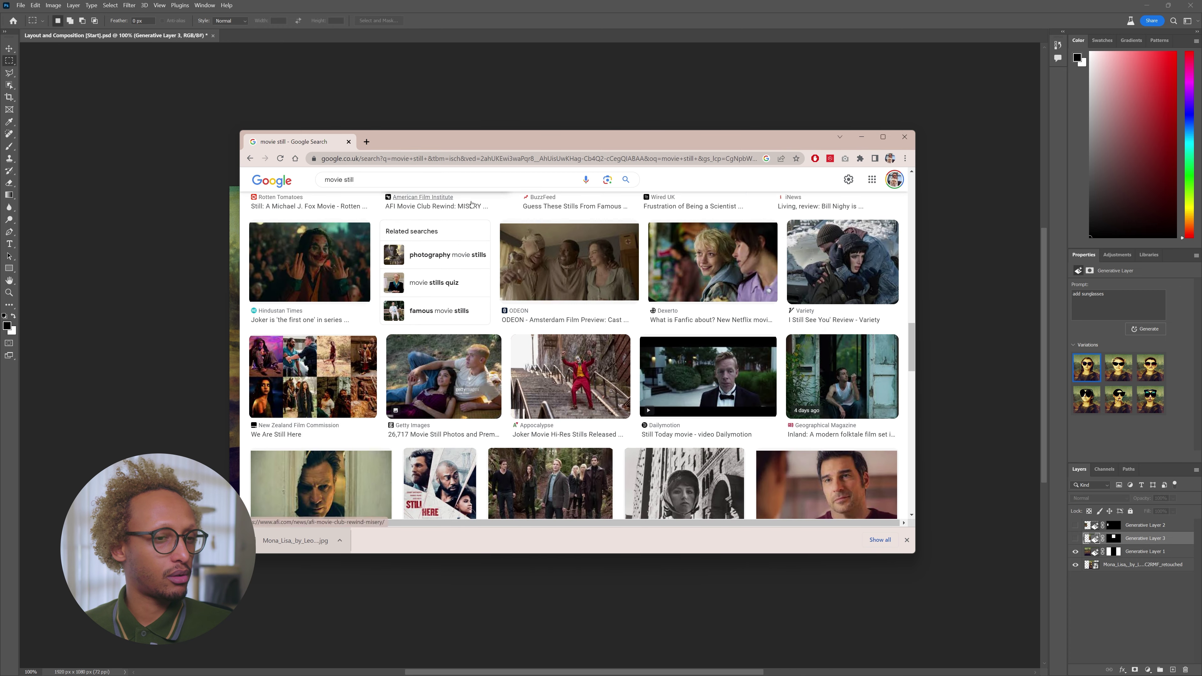
{"action": "scroll", "coordinate": [471, 204], "scroll_direction": "down", "scroll_amount": 4}
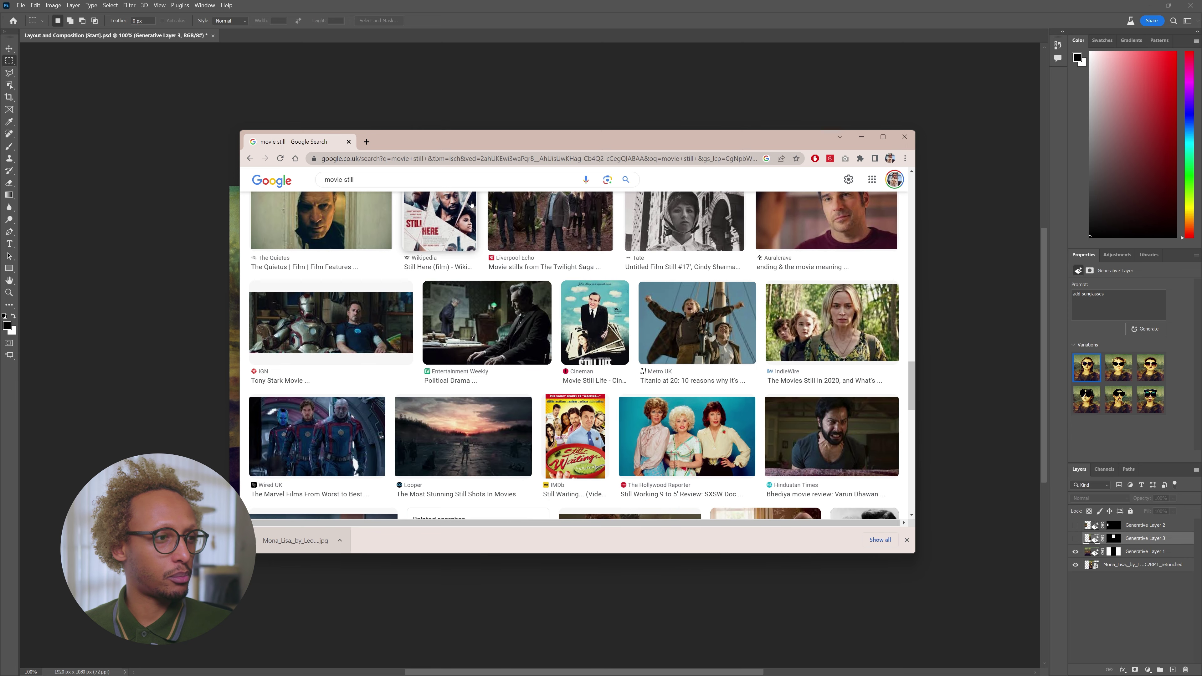
{"action": "scroll", "coordinate": [472, 204], "scroll_direction": "down", "scroll_amount": 4}
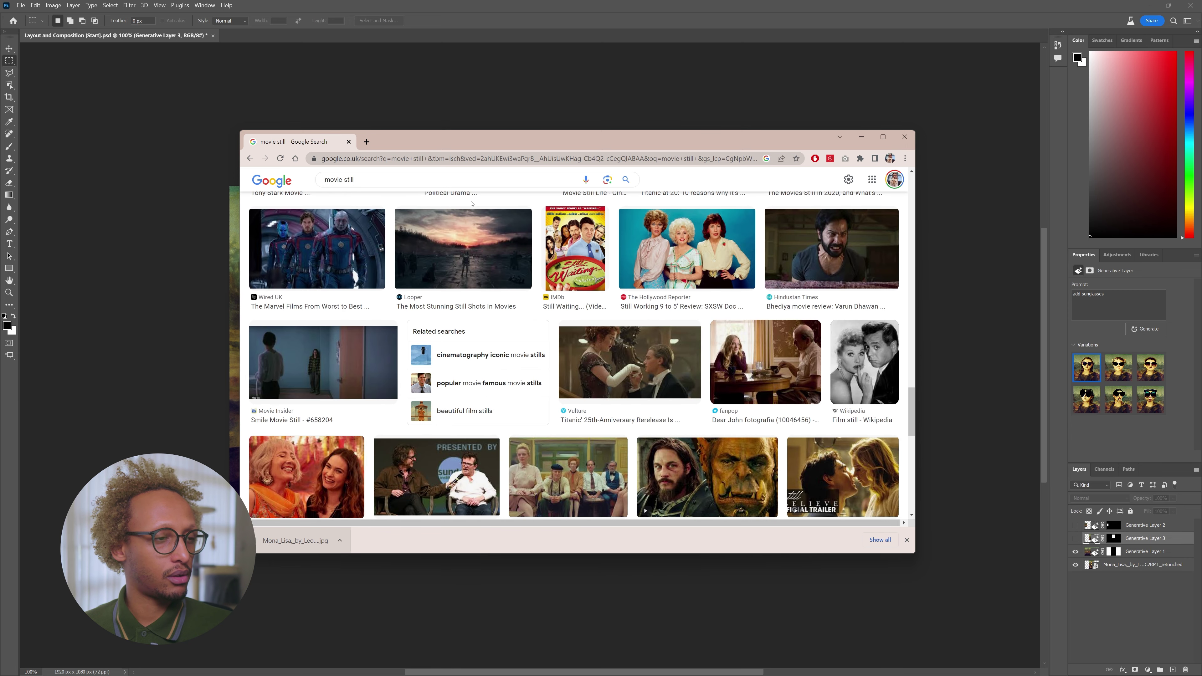
{"action": "scroll", "coordinate": [472, 204], "scroll_direction": "down", "scroll_amount": 5}
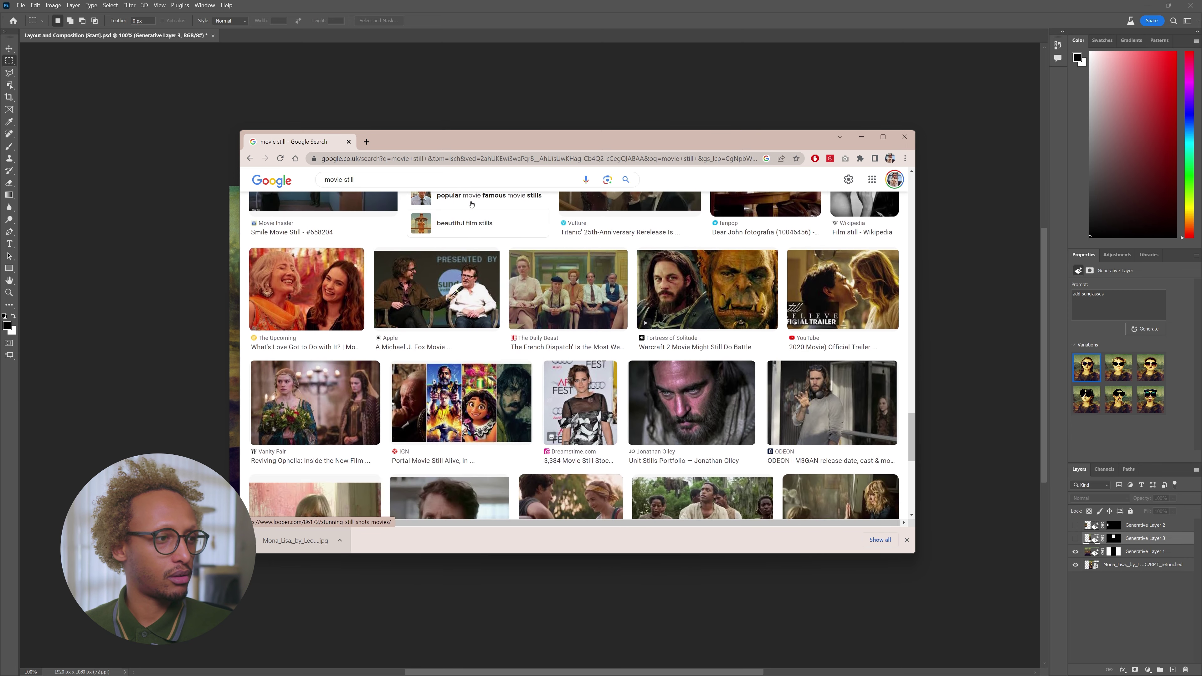
{"action": "scroll", "coordinate": [471, 204], "scroll_direction": "down", "scroll_amount": 5}
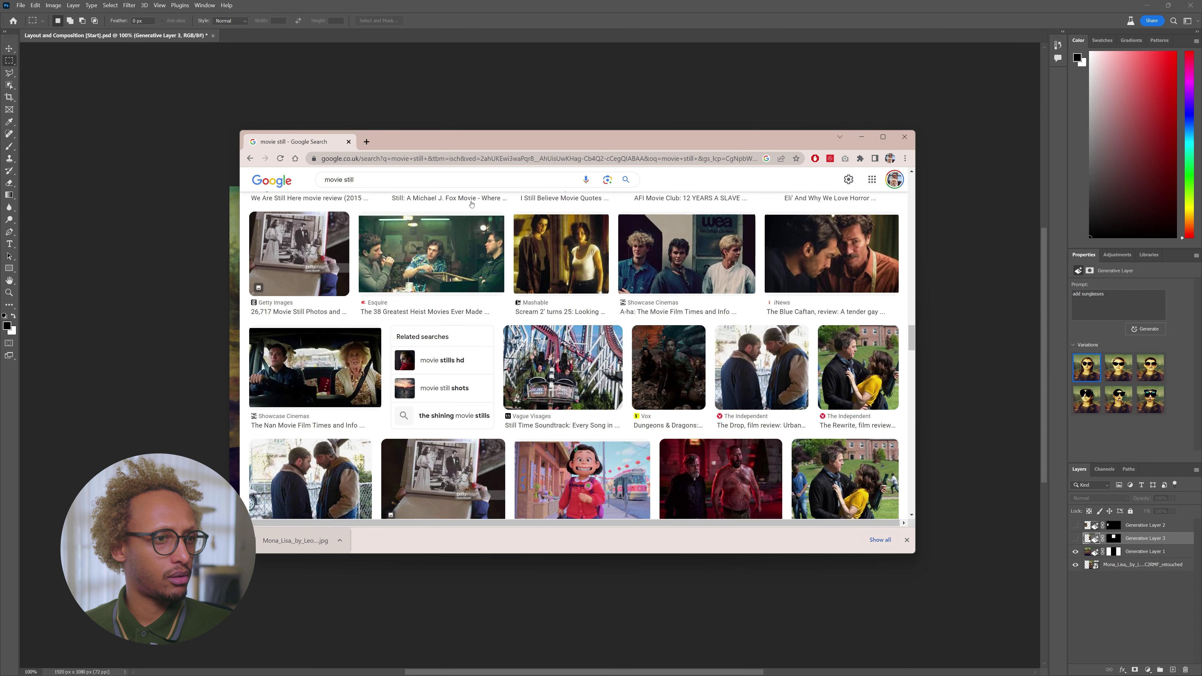
{"action": "scroll", "coordinate": [471, 204], "scroll_direction": "down", "scroll_amount": 5}
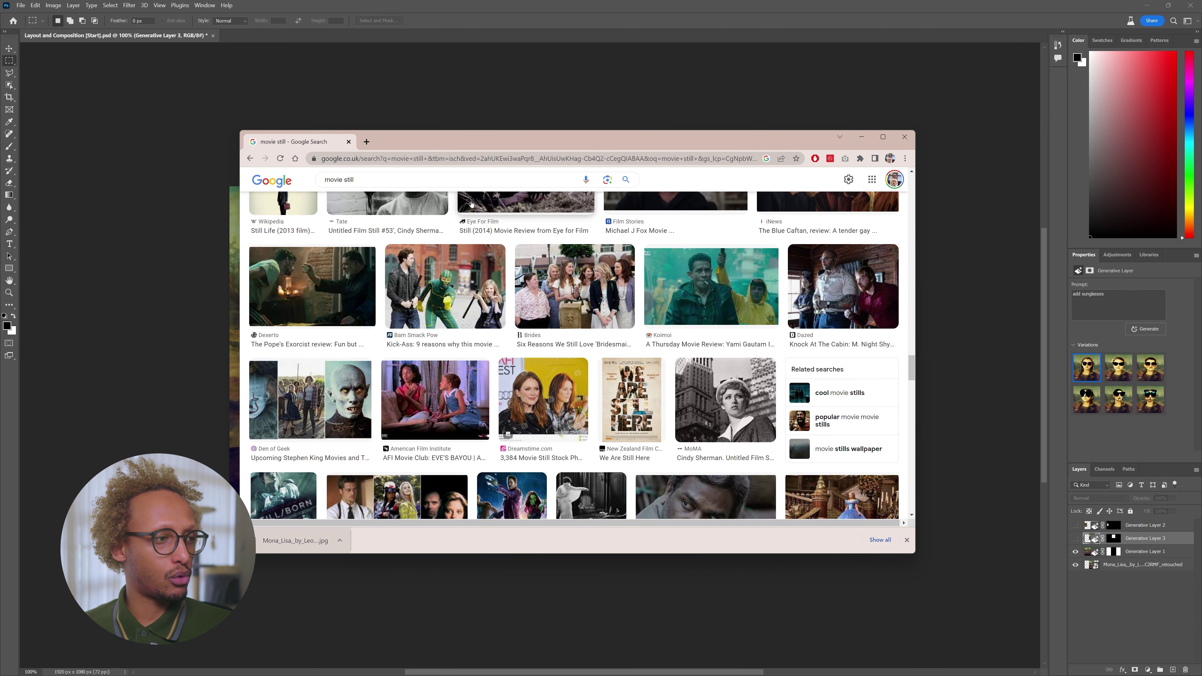
{"action": "scroll", "coordinate": [471, 204], "scroll_direction": "down", "scroll_amount": 10}
{"action": "scroll", "coordinate": [471, 204], "scroll_direction": "down", "scroll_amount": 3}
Step: Search Google Images for "movie avatar still"
{"action": "key", "text": "slash"}
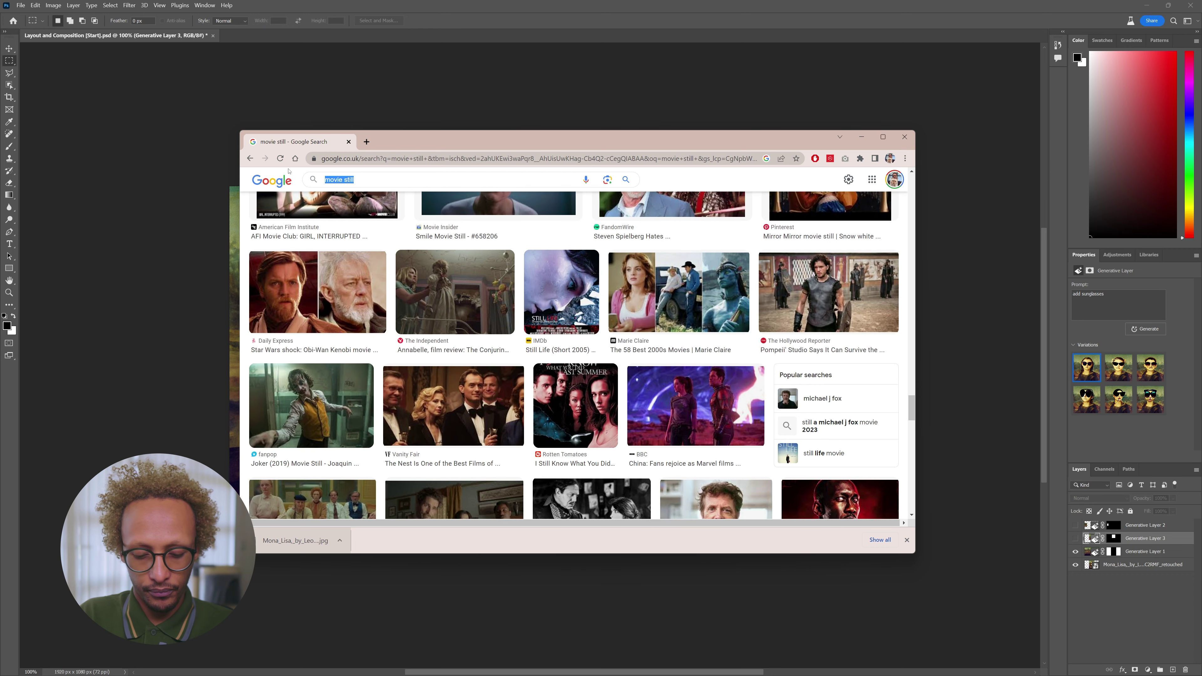
{"action": "type", "text": "movie "}
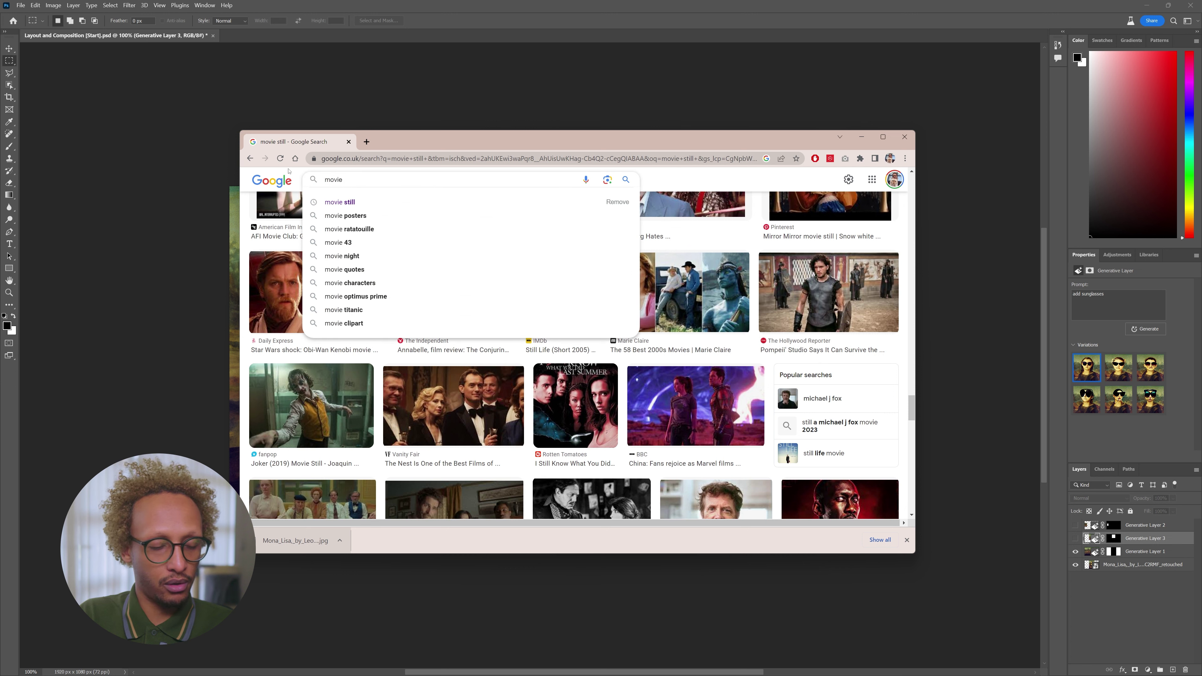
{"action": "type", "text": "avaar"}
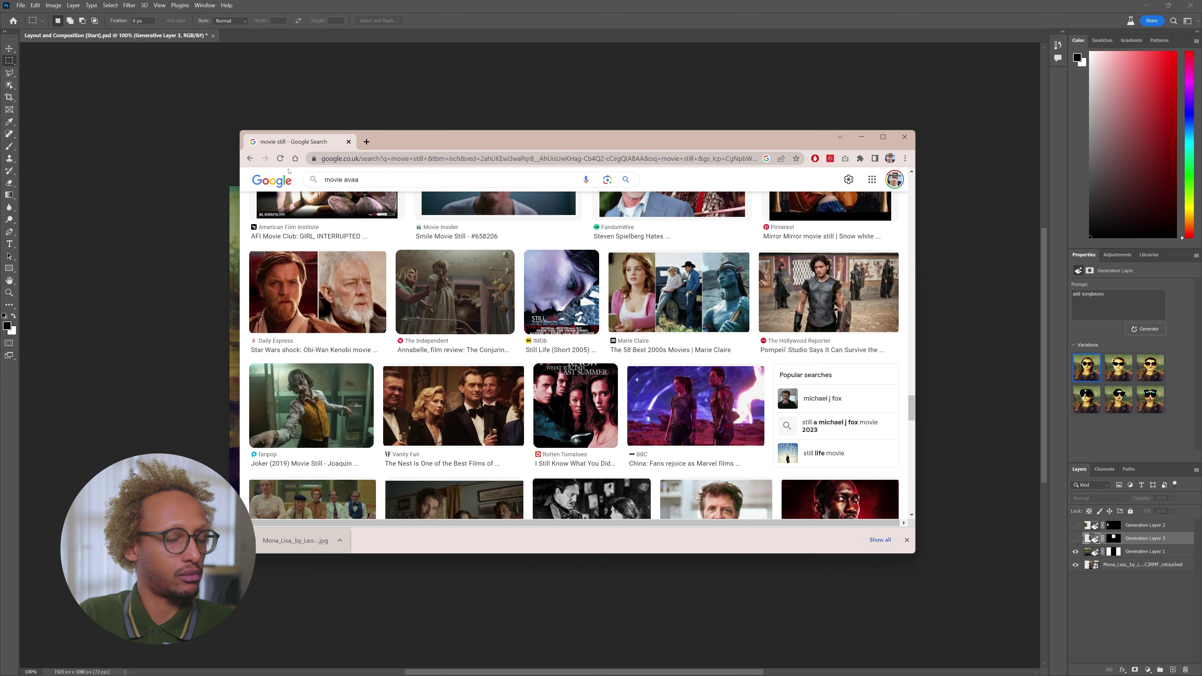
{"action": "key", "text": "BackSpace"}
{"action": "type", "text": "tar still"}
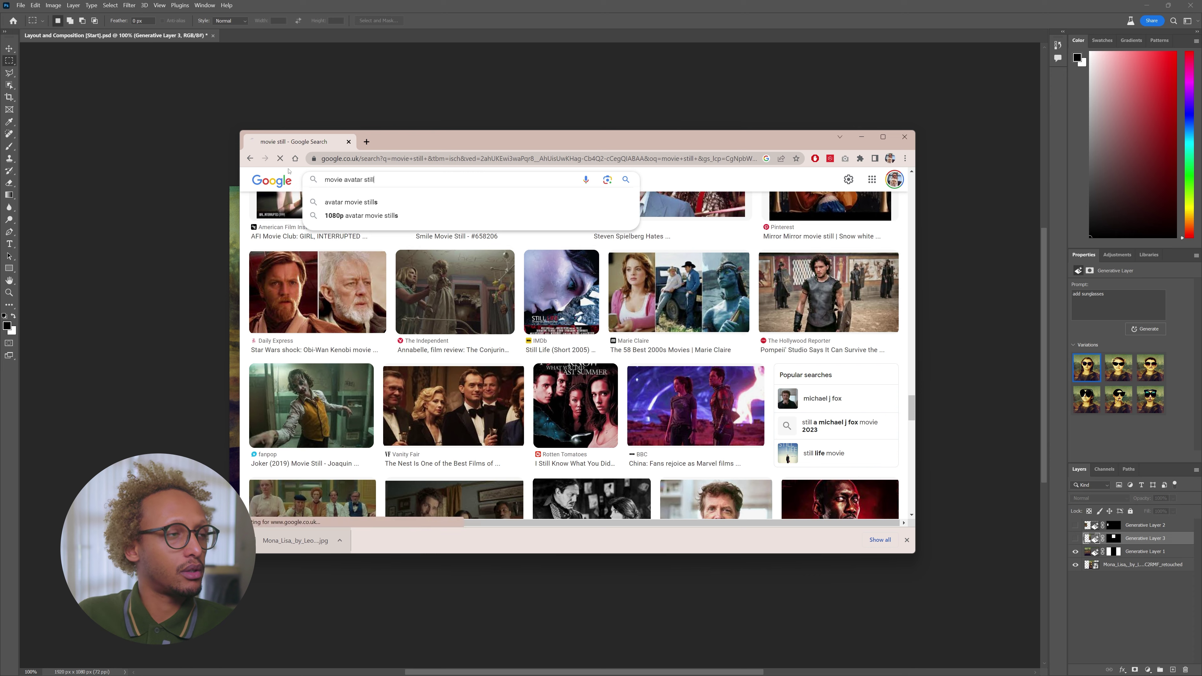
{"action": "key", "text": "Return"}
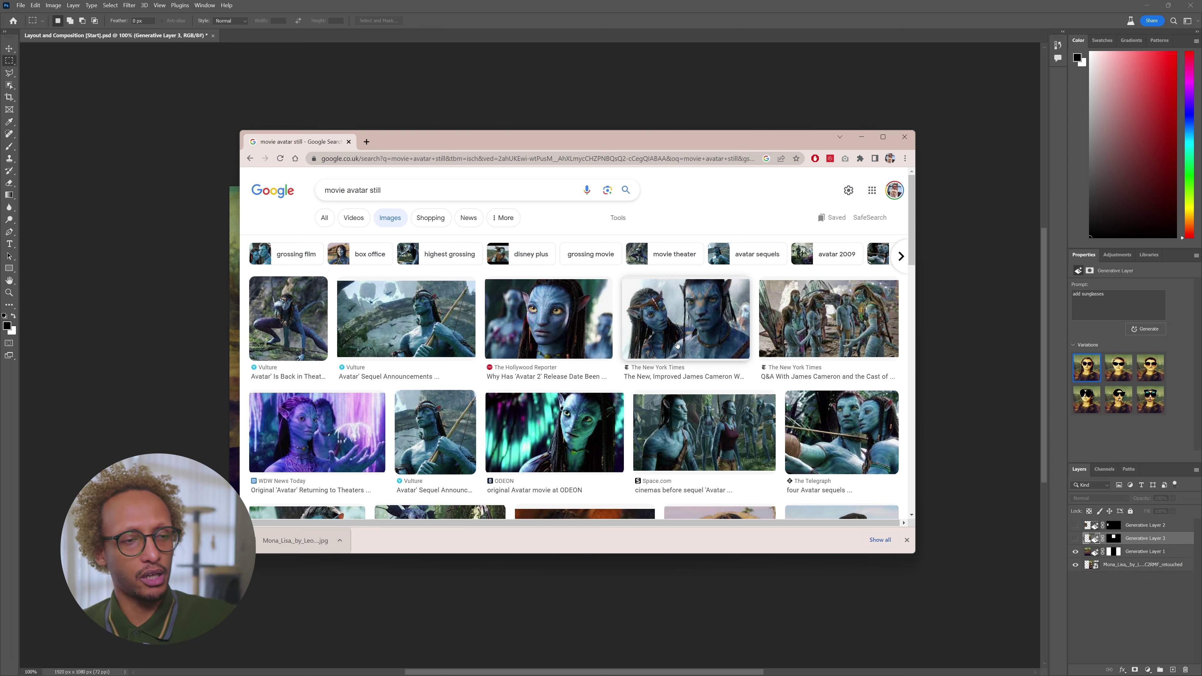
Step: Open the first Avatar result, the crouching blue character from Vulture, and save it as a WEBP file in Lesson 9's images folder
{"action": "scroll", "coordinate": [676, 340], "scroll_direction": "down", "scroll_amount": 7}
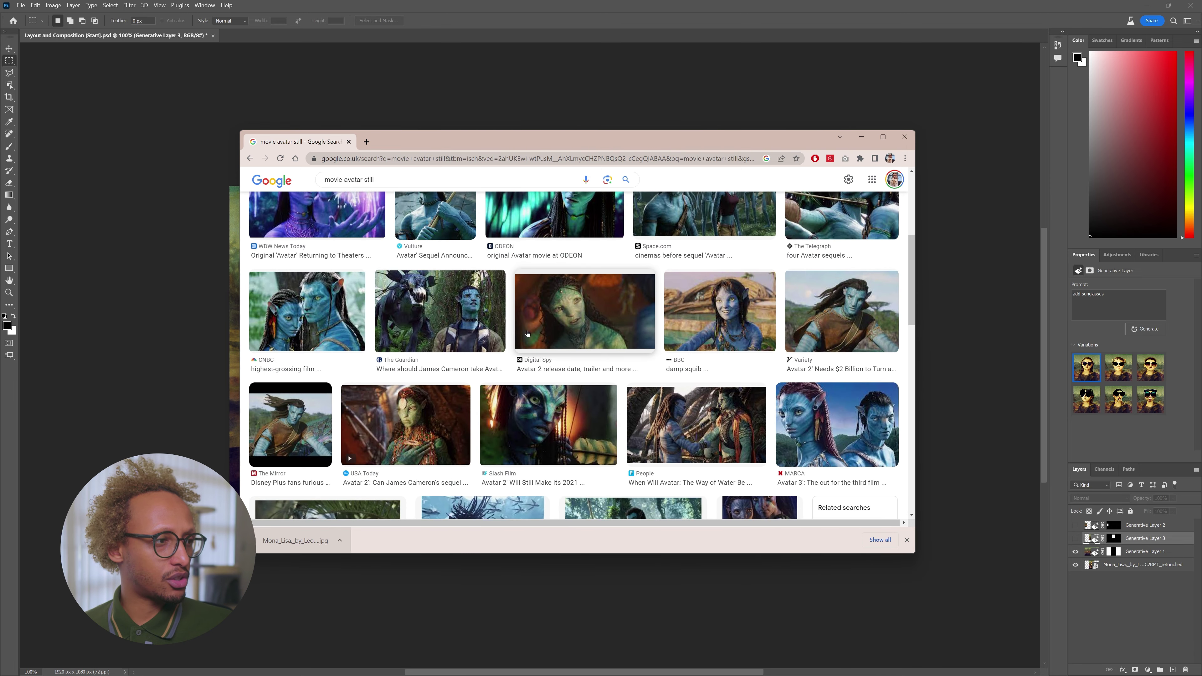
{"action": "scroll", "coordinate": [520, 350], "scroll_direction": "up", "scroll_amount": 7}
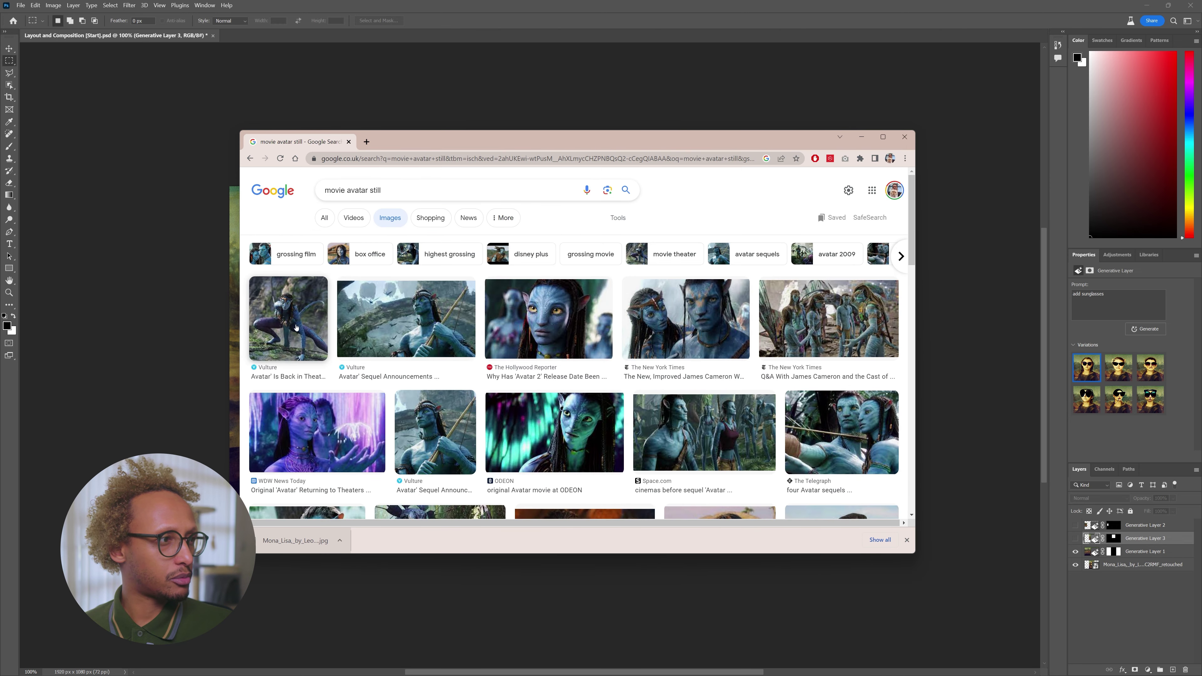
{"action": "left_click", "coordinate": [288, 318]}
{"action": "right_click", "coordinate": [741, 316]}
{"action": "left_click", "coordinate": [778, 416]}
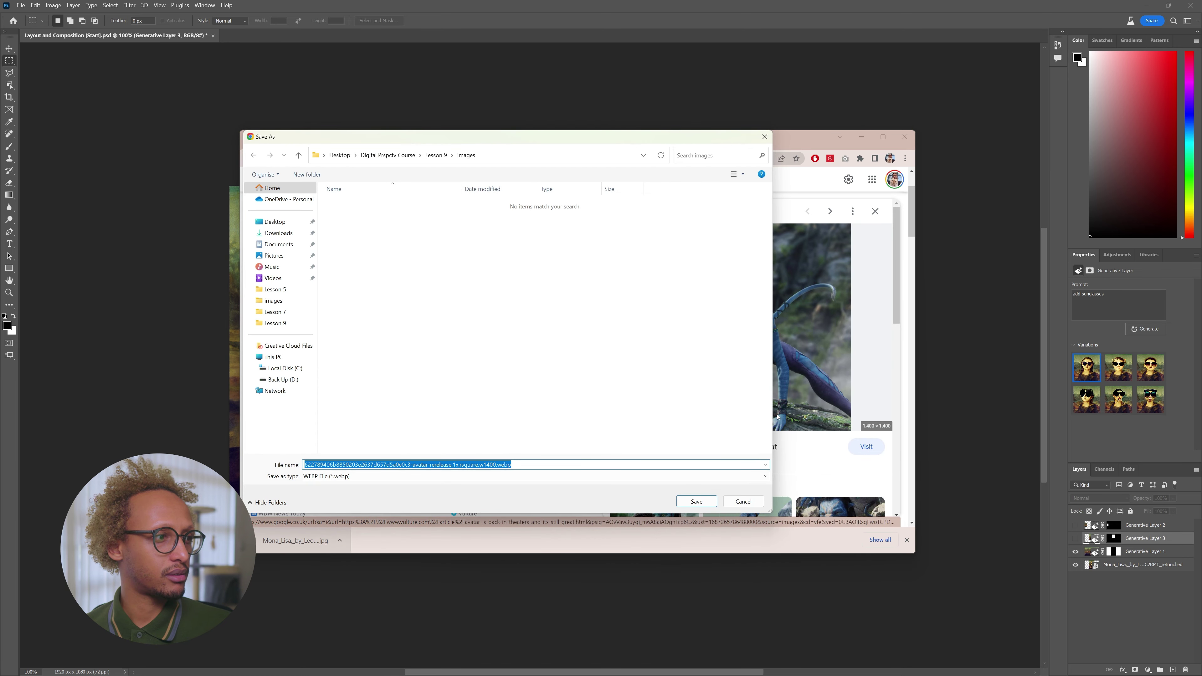
{"action": "key", "text": "Return"}
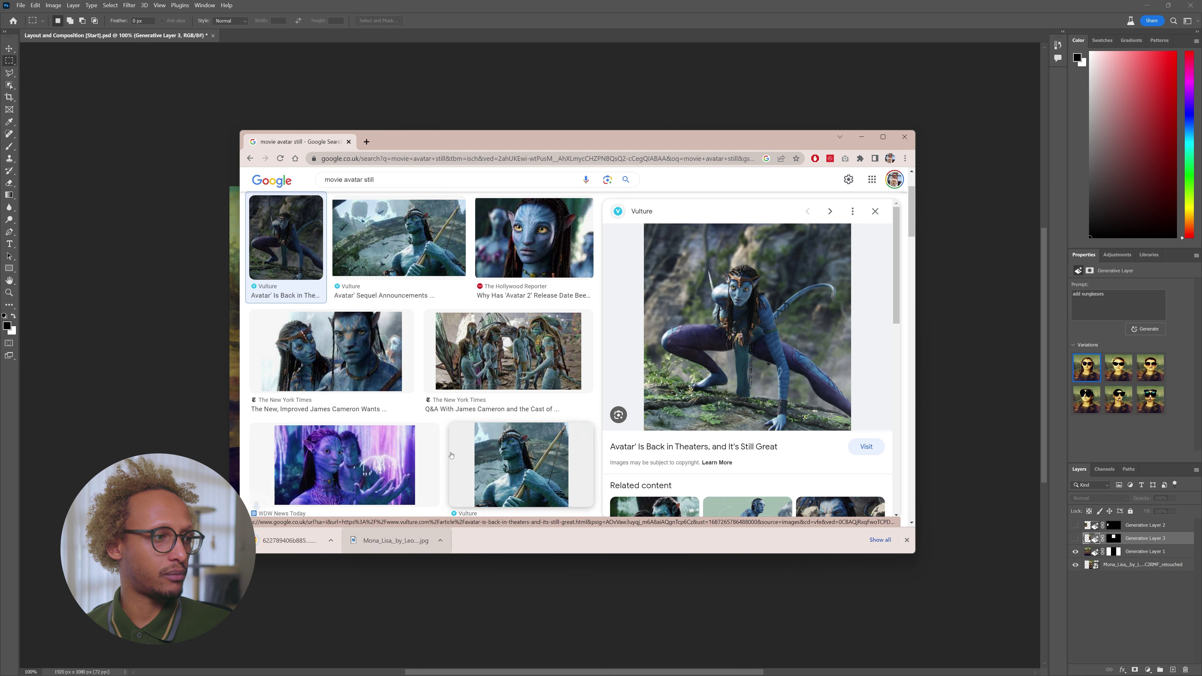
Step: Switch to Photoshop with the downloaded Avatar WEBP as a new document and crop its canvas outward to 16:9, about 5400 × 3038 px
{"action": "left_click_drag", "start_coordinate": [293, 540], "coordinate": [341, 34]}
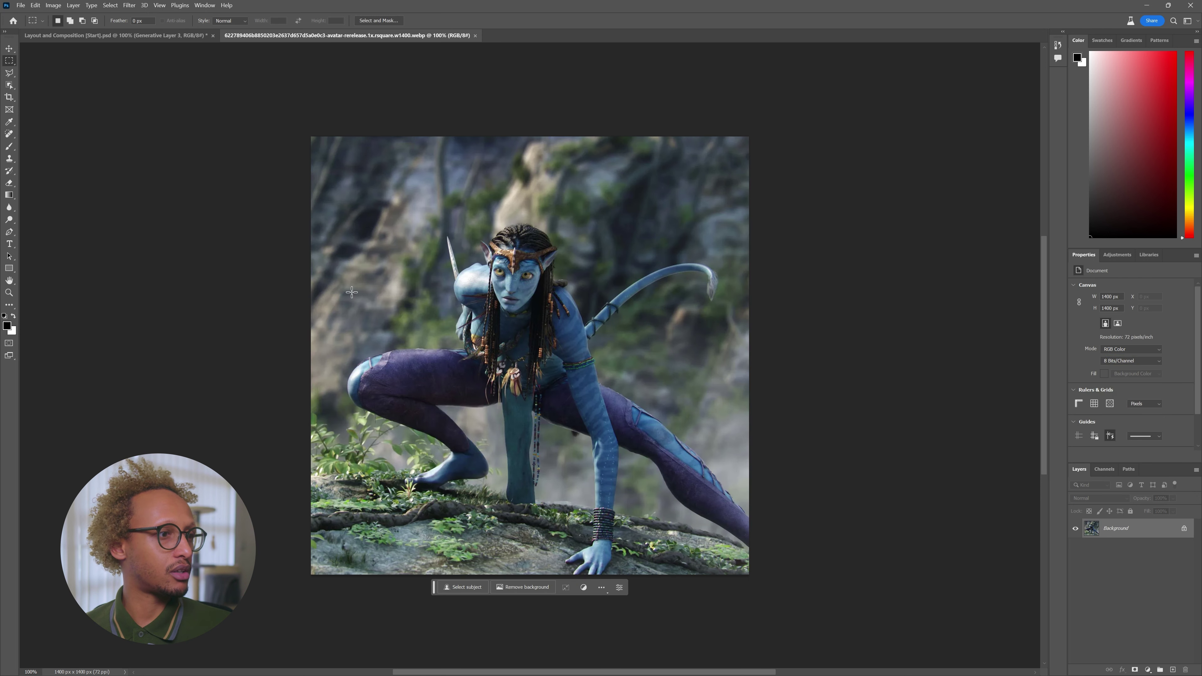
{"action": "key", "text": "c"}
{"action": "left_click_drag", "start_coordinate": [749, 359], "coordinate": [1020, 310]}
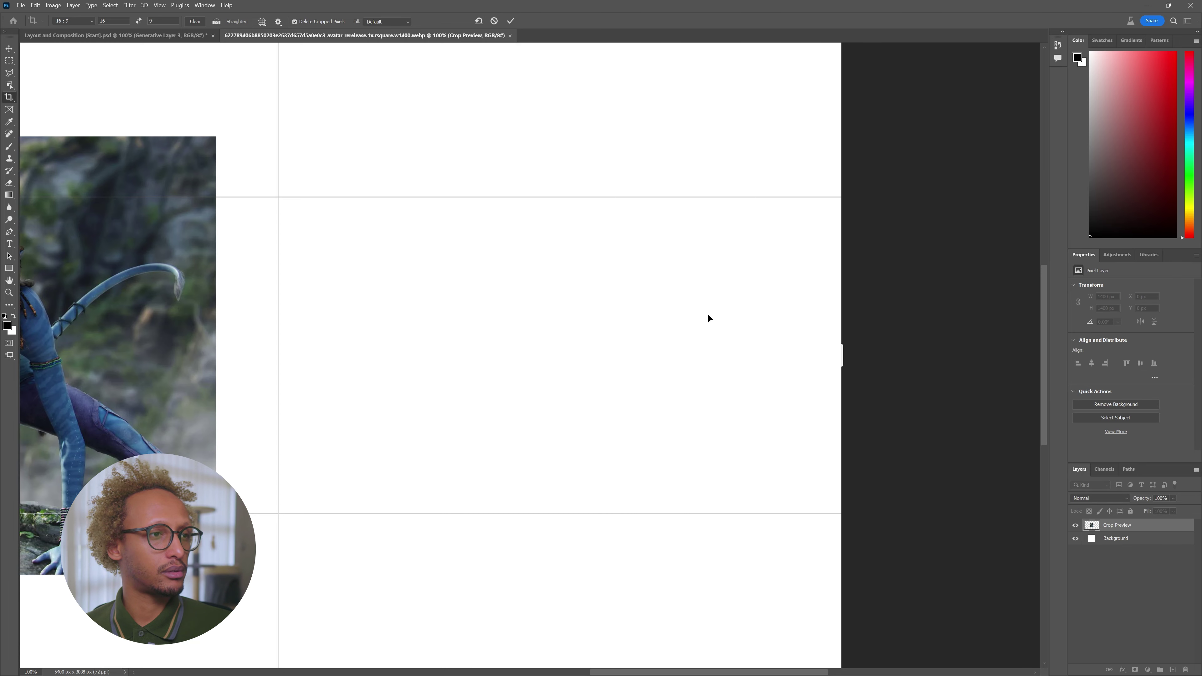
{"action": "key", "text": "Return"}
{"action": "scroll", "coordinate": [619, 327], "scroll_direction": "down", "scroll_amount": 3}
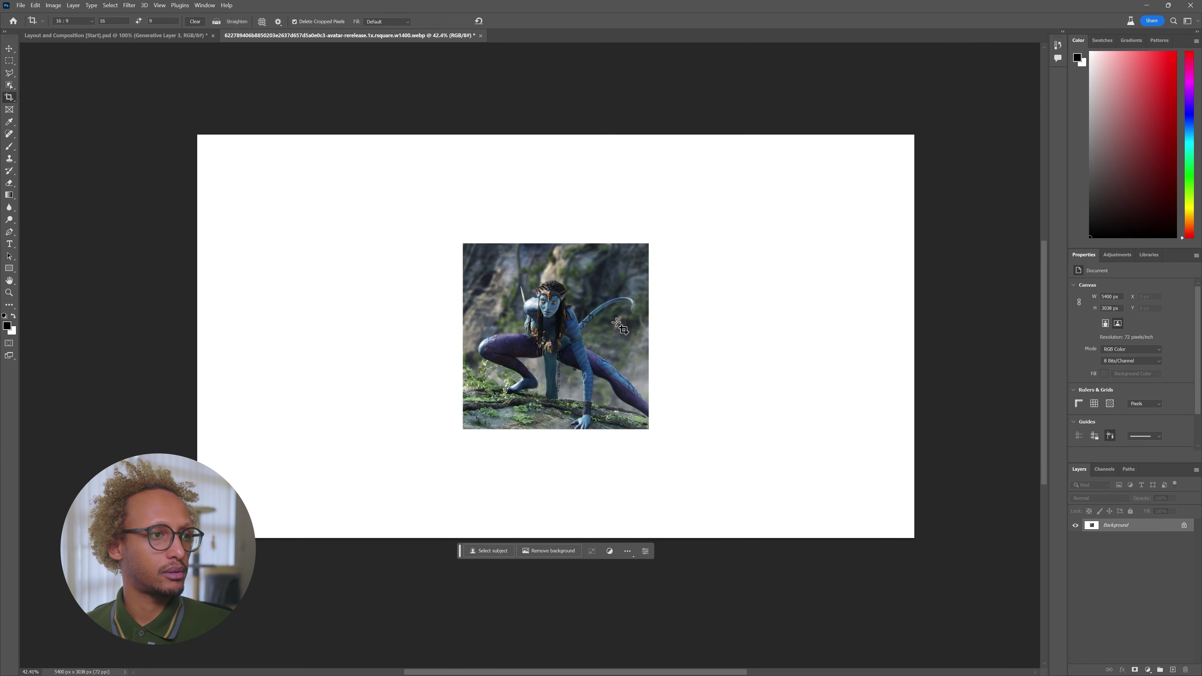
Step: Select all the blank white canvas around the Avatar picture and fill it with Generative Fill, leaving the prompt empty
{"action": "key", "text": "m"}
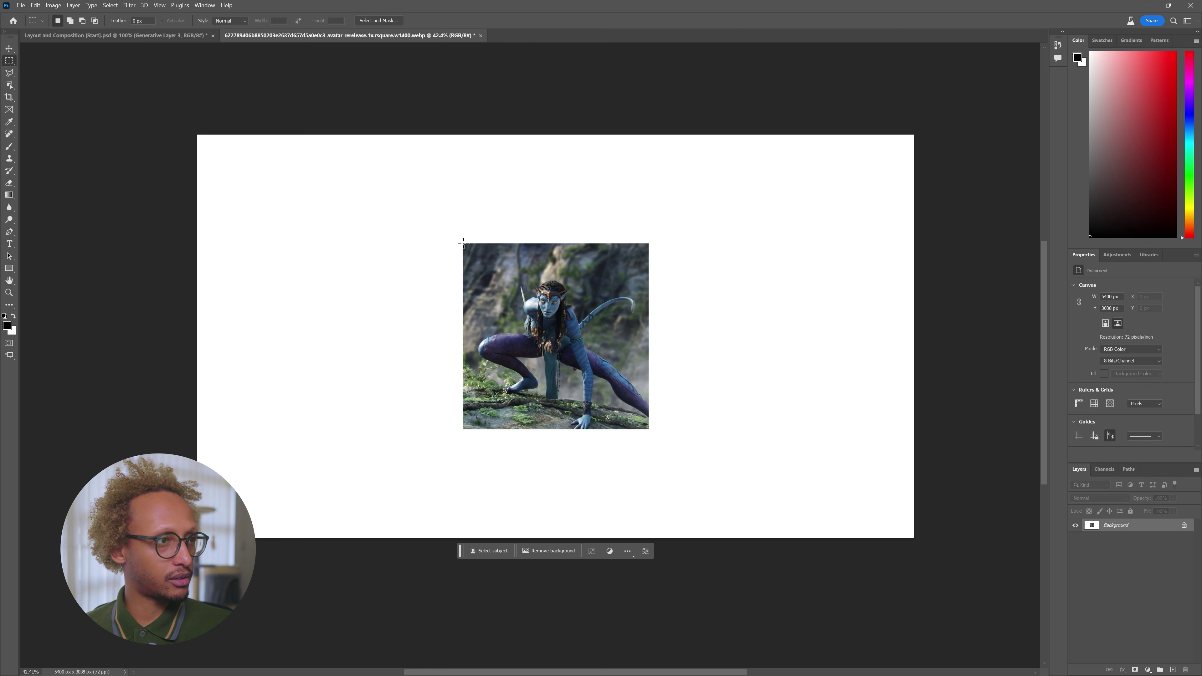
{"action": "left_click_drag", "start_coordinate": [463, 243], "coordinate": [191, 544]}
{"action": "left_click_drag", "start_coordinate": [174, 113], "coordinate": [944, 245]}
{"action": "left_click_drag", "start_coordinate": [933, 116], "coordinate": [649, 575]}
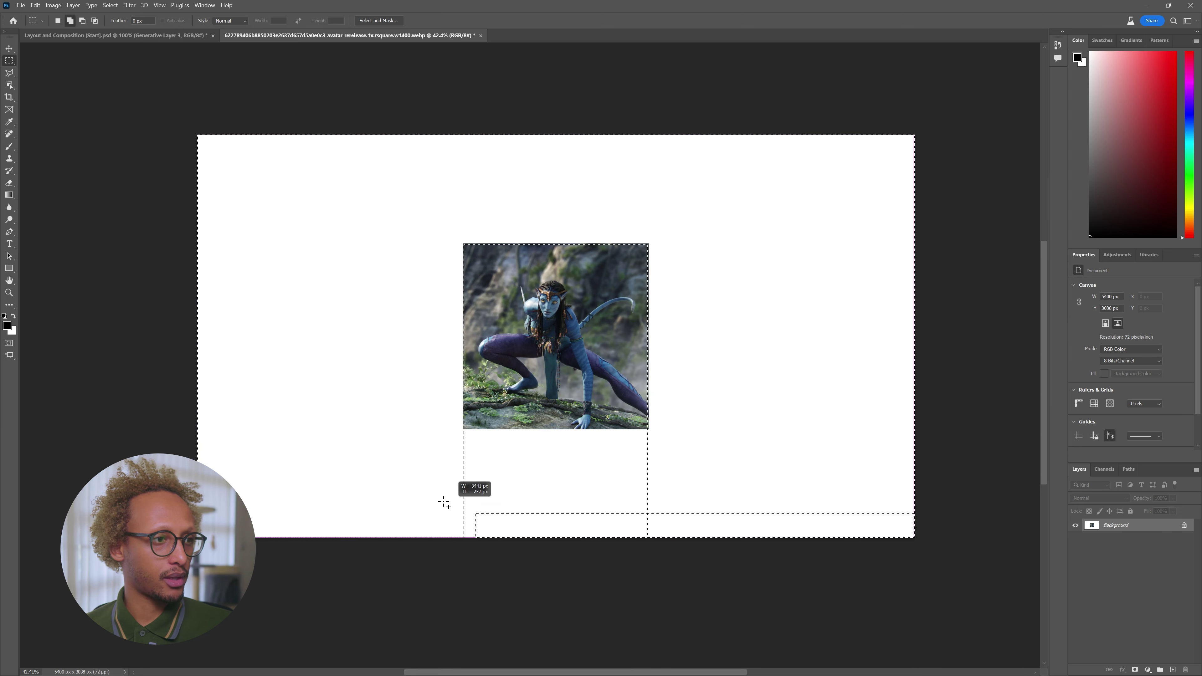
{"action": "left_click_drag", "start_coordinate": [139, 425], "coordinate": [135, 430]}
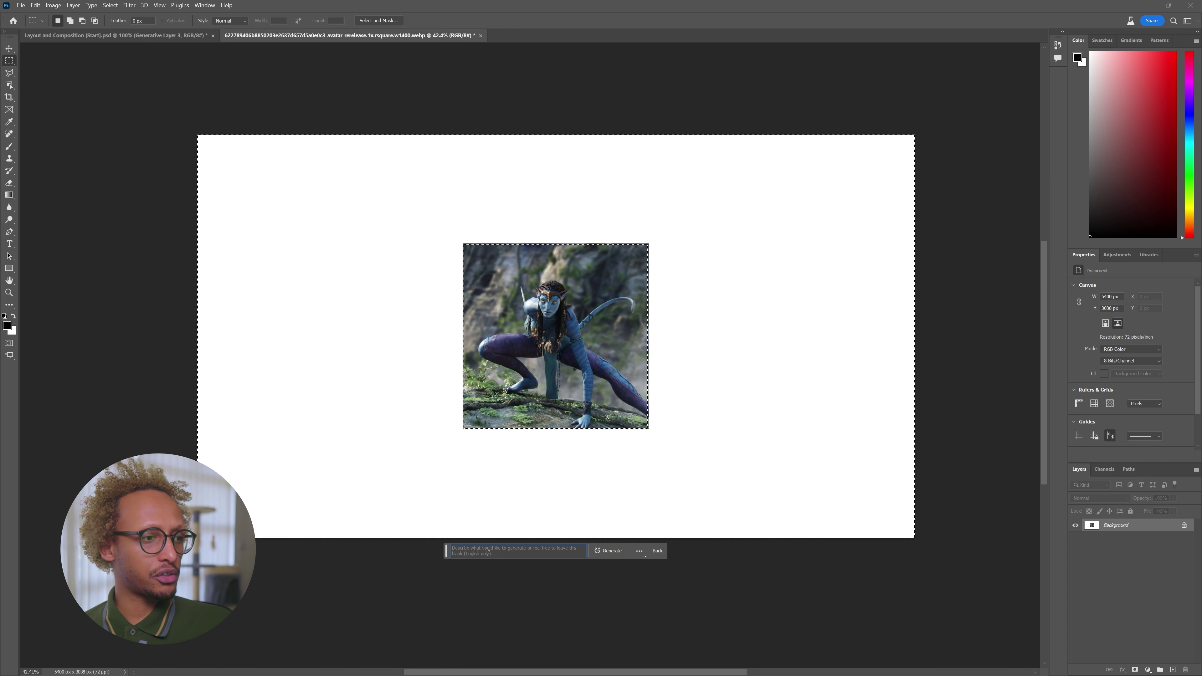
{"action": "left_click", "coordinate": [603, 551]}
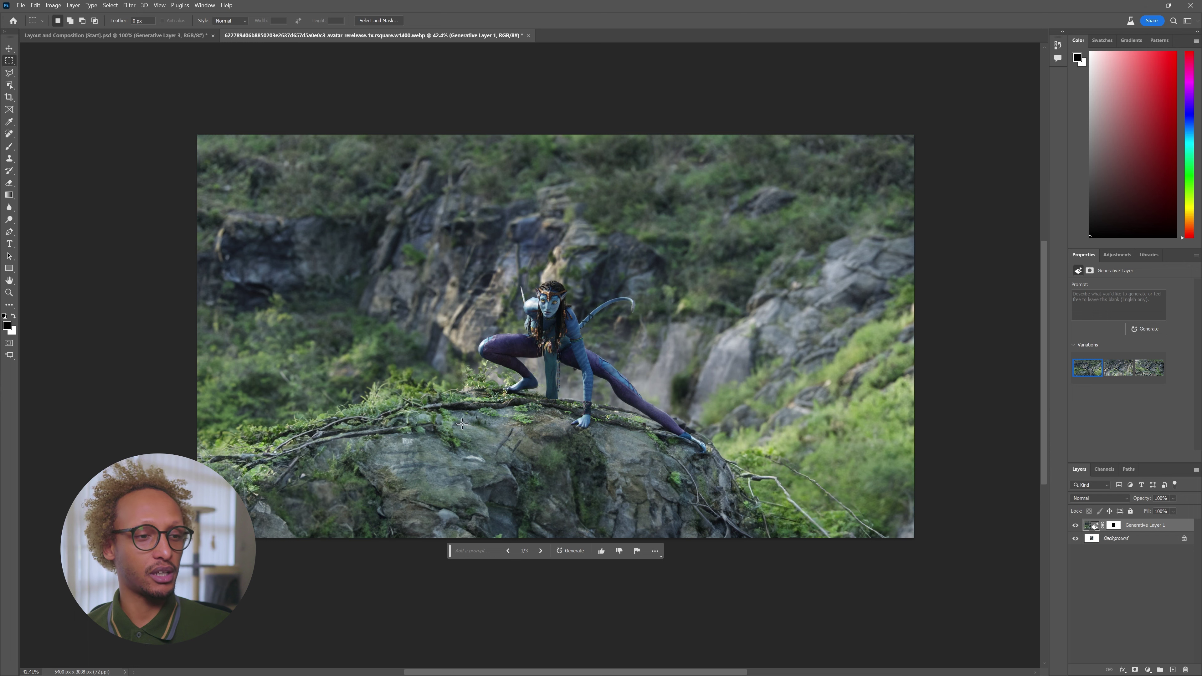
Step: Preview the second and third generated background variations, examining the character's outstretched foot in the third up close
{"action": "mouse_move", "coordinate": [1111, 372]}
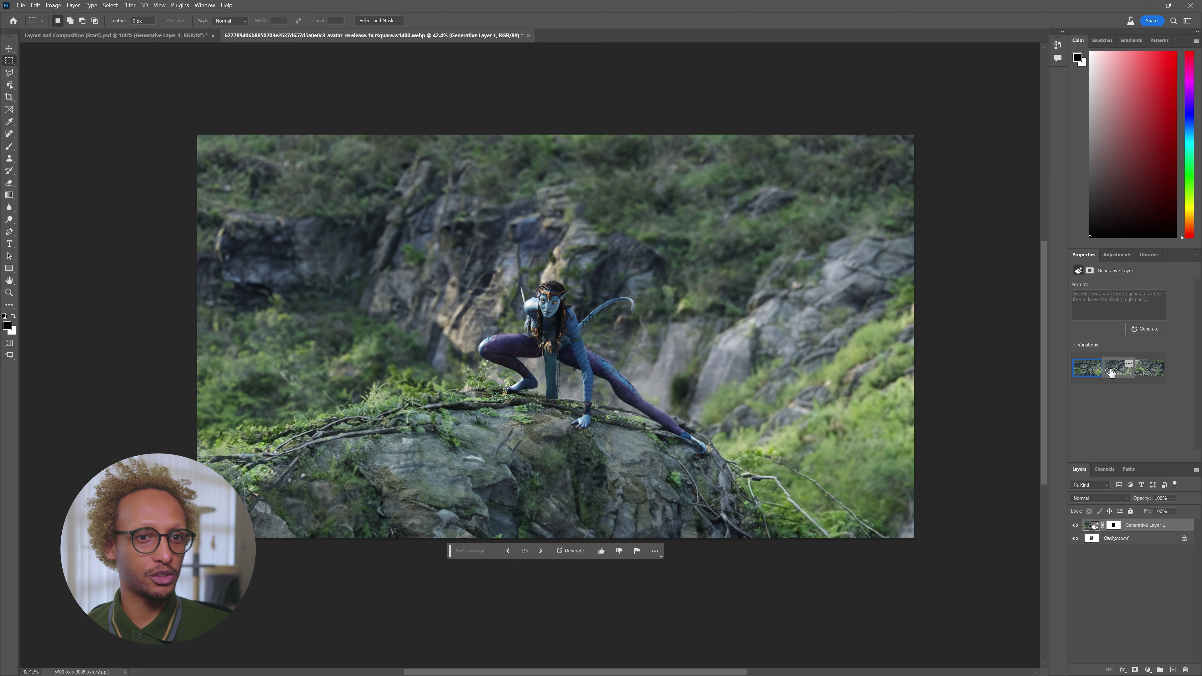
{"action": "left_click", "coordinate": [1110, 373]}
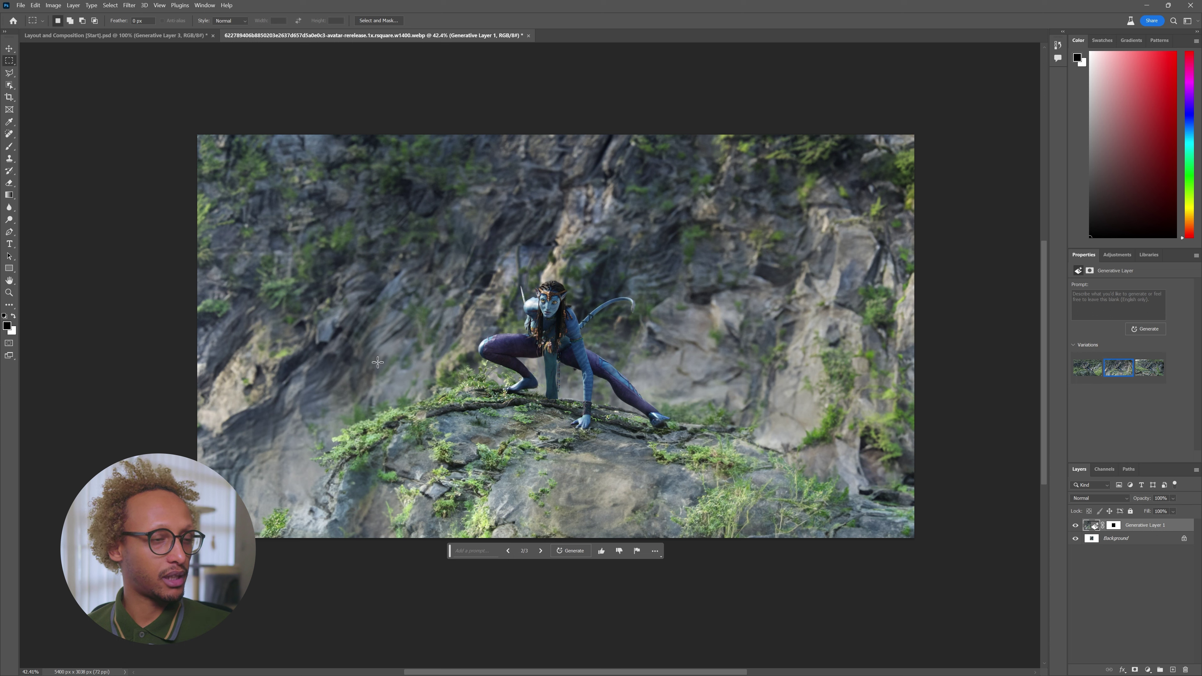
{"action": "mouse_move", "coordinate": [1149, 371]}
{"action": "left_click", "coordinate": [1150, 369]}
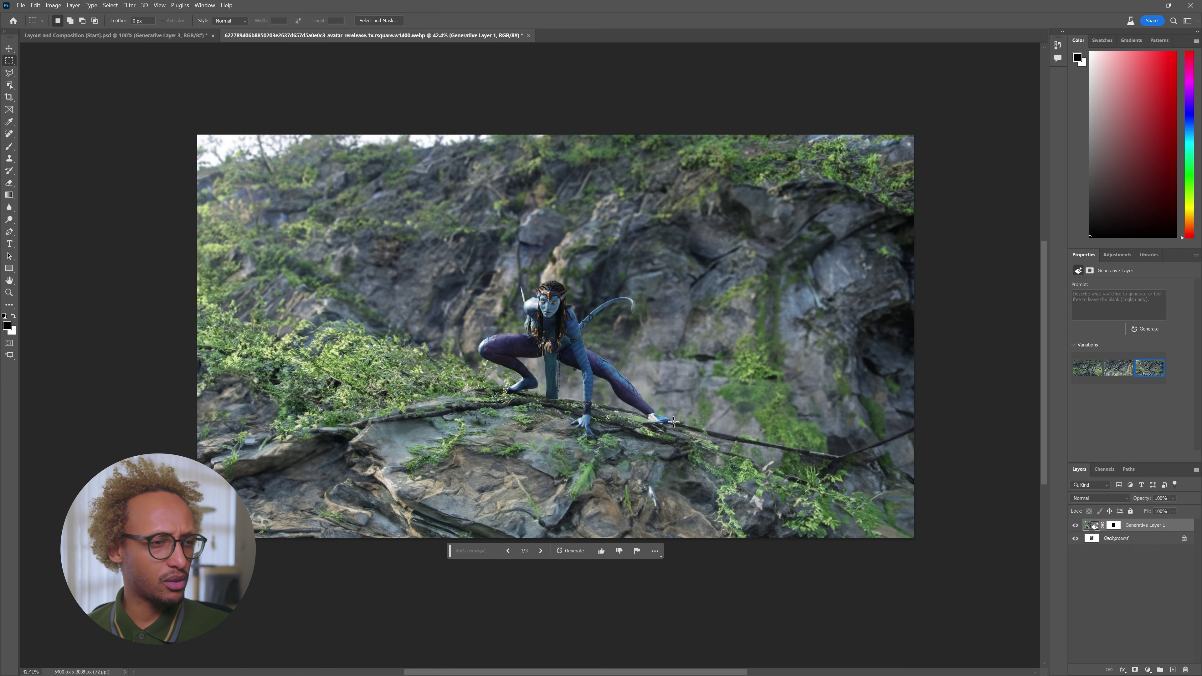
{"action": "scroll", "coordinate": [673, 423], "scroll_direction": "up", "scroll_amount": 5}
{"action": "scroll", "coordinate": [667, 421], "scroll_direction": "down", "scroll_amount": 3}
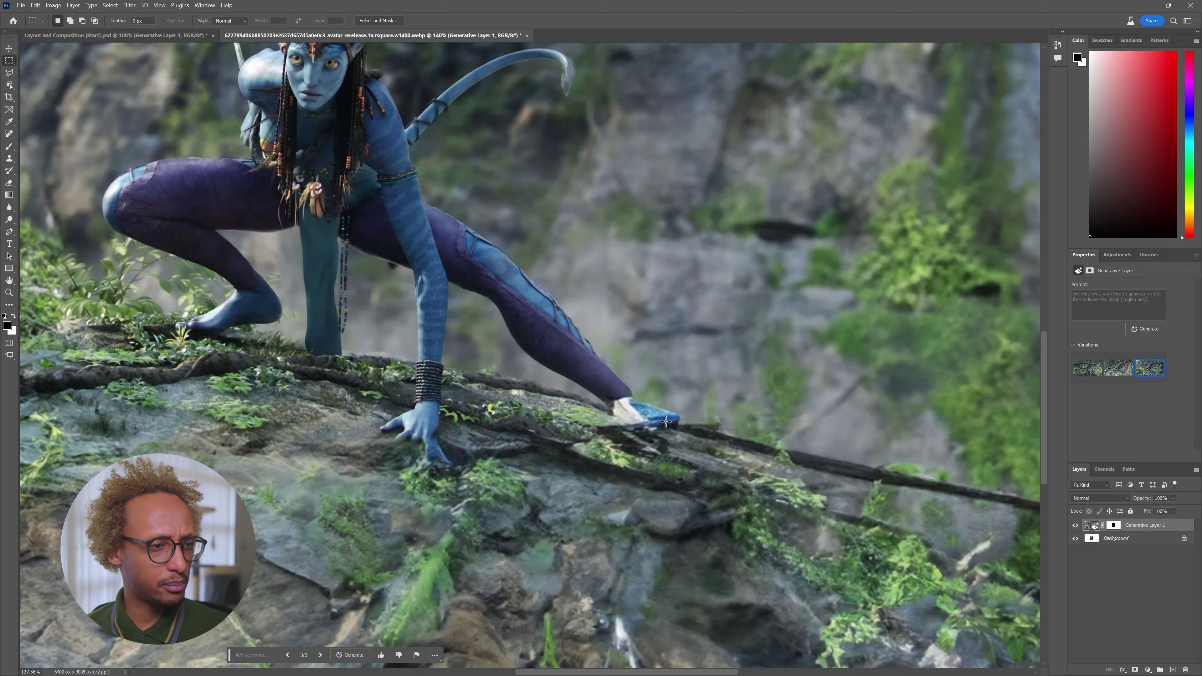
{"action": "scroll", "coordinate": [665, 422], "scroll_direction": "down", "scroll_amount": 2}
{"action": "scroll", "coordinate": [666, 421], "scroll_direction": "up", "scroll_amount": 2}
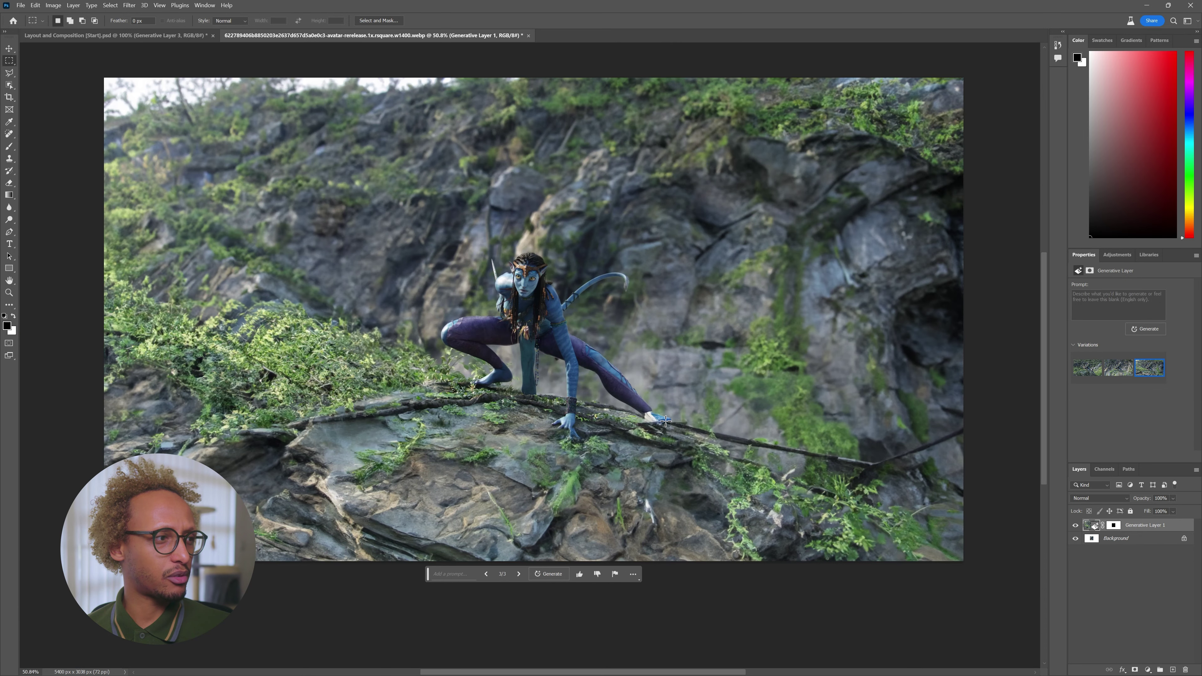
{"action": "scroll", "coordinate": [666, 421], "scroll_direction": "down", "scroll_amount": 1}
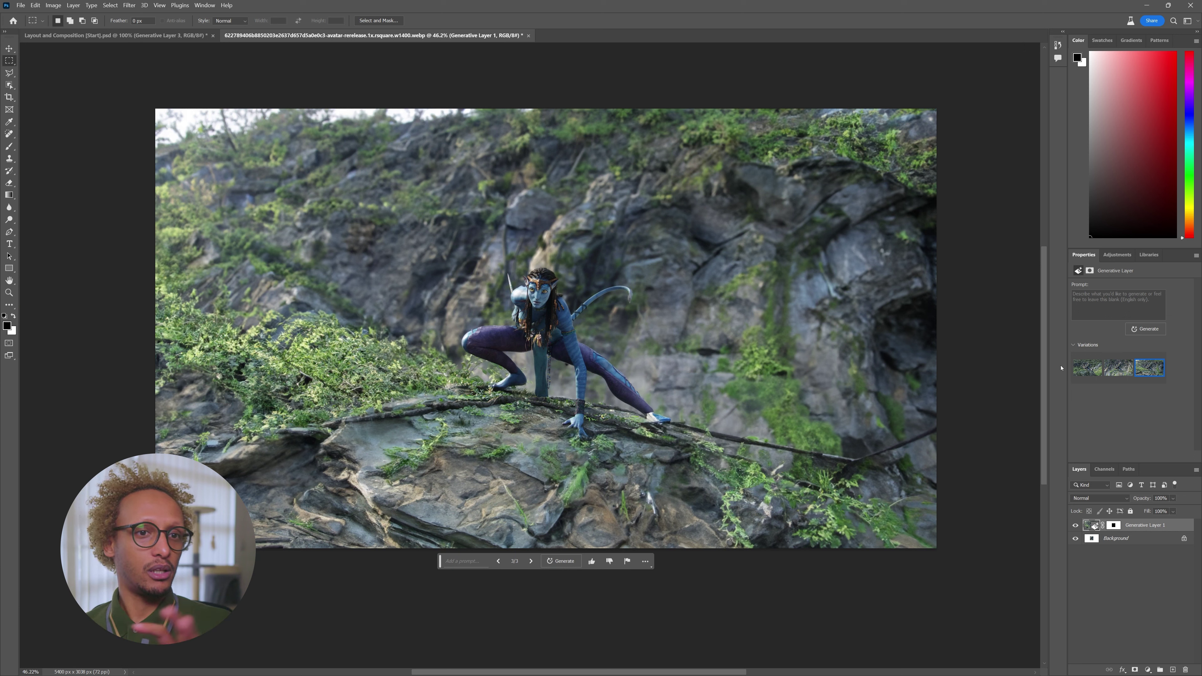
Step: Compare the first and second background variations again and keep the first one
{"action": "left_click", "coordinate": [1078, 370]}
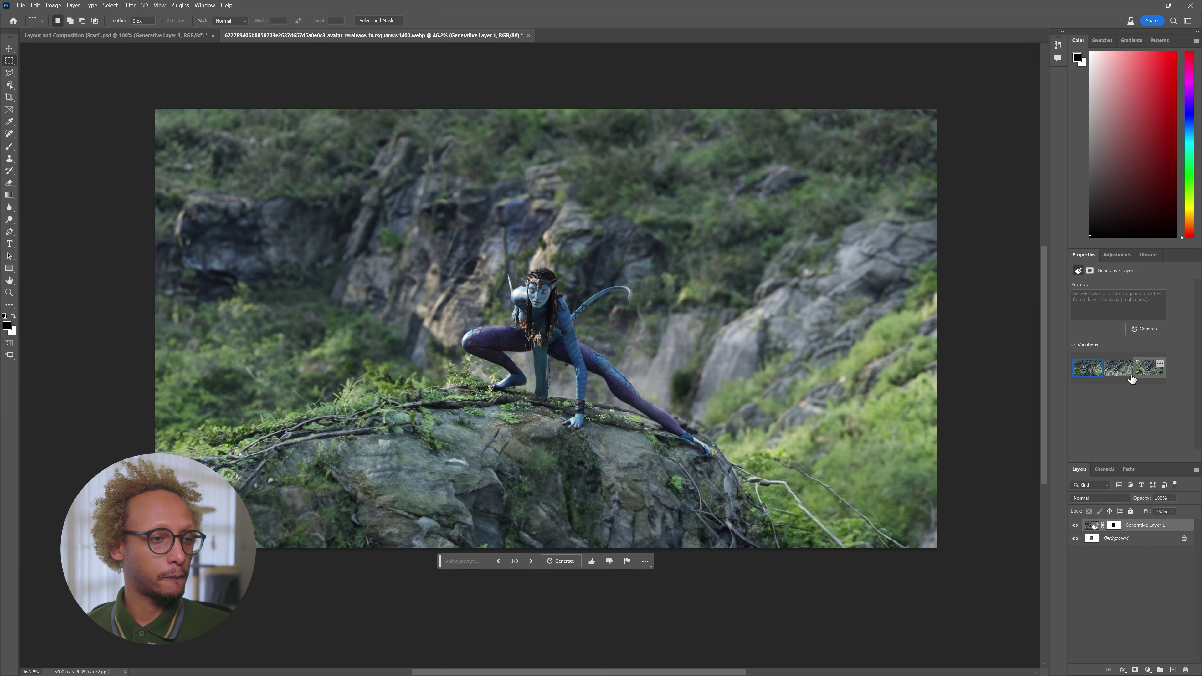
{"action": "left_click", "coordinate": [1110, 373]}
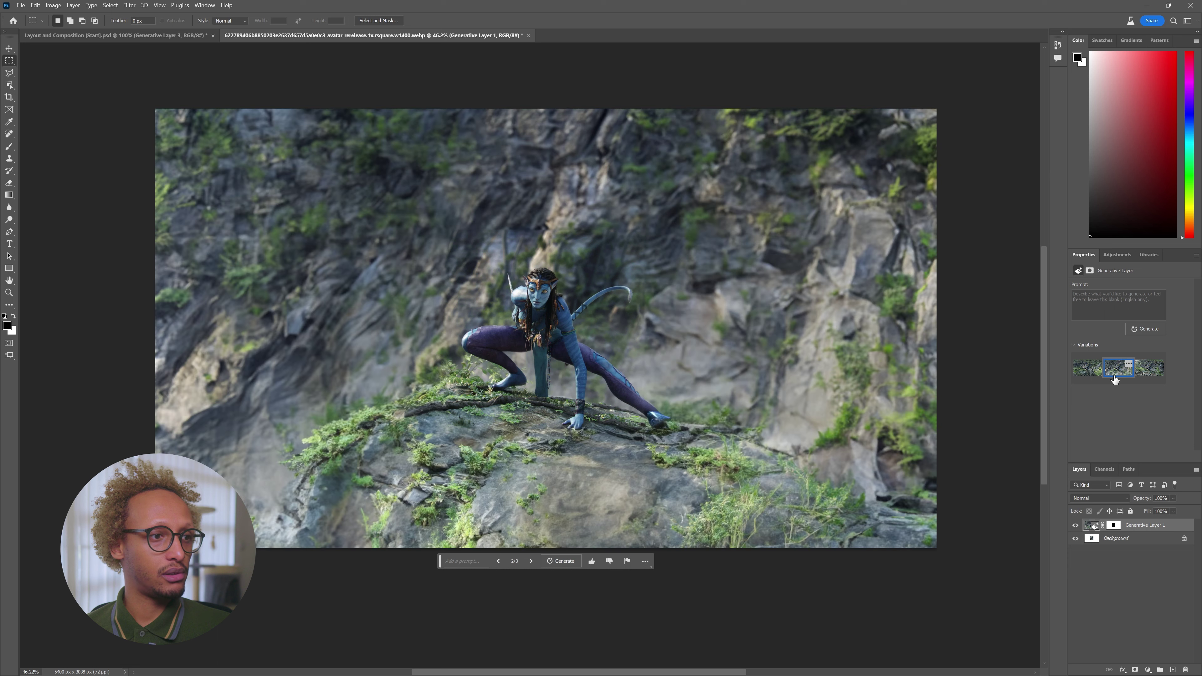
{"action": "left_click", "coordinate": [1086, 368]}
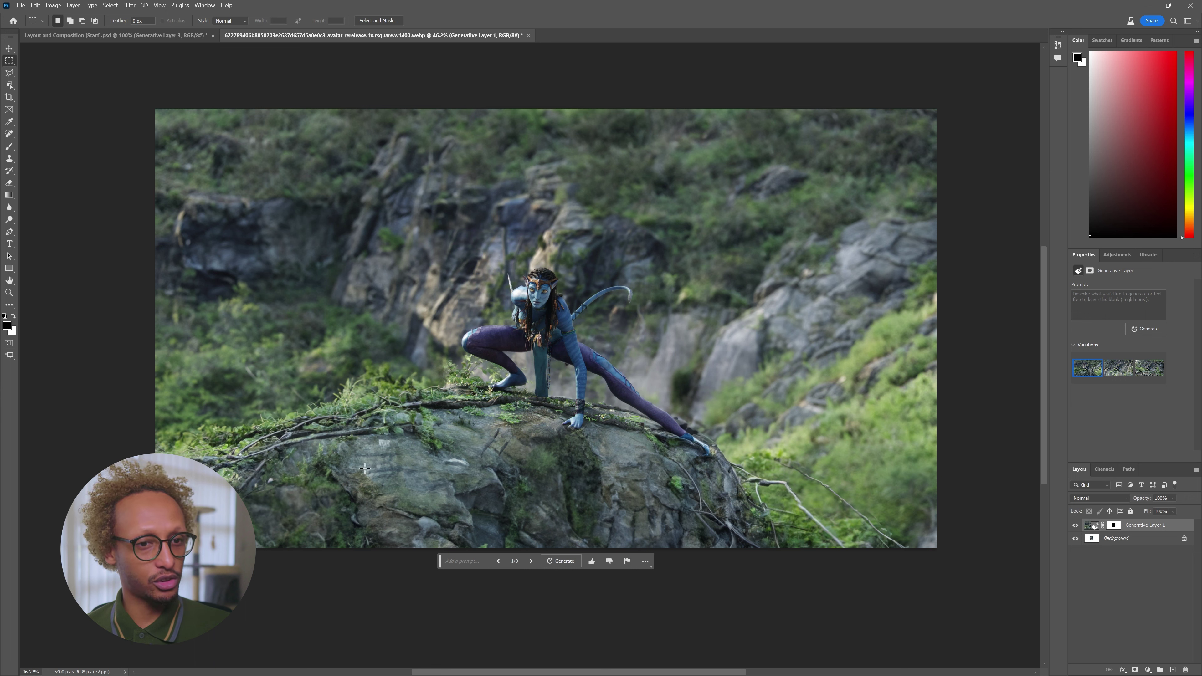
{"action": "mouse_move", "coordinate": [1086, 371]}
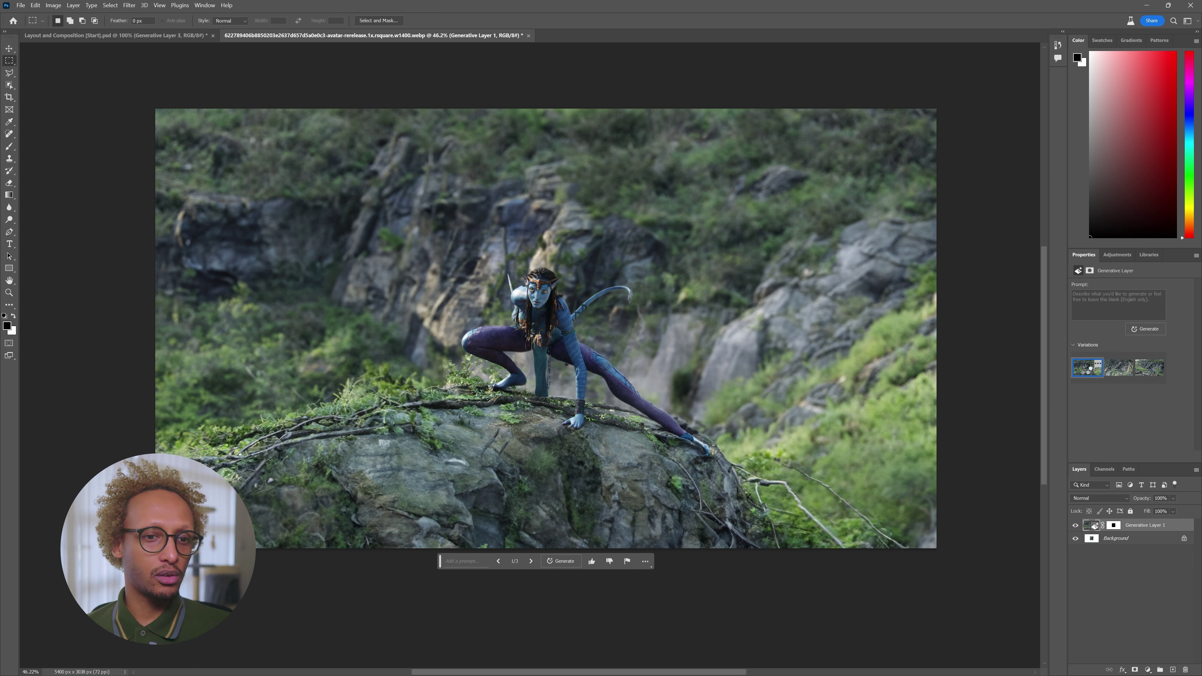
Step: Duplicate Generative Layer 1 in the same document and switch the copy to the second variation
{"action": "right_click", "coordinate": [1173, 528]}
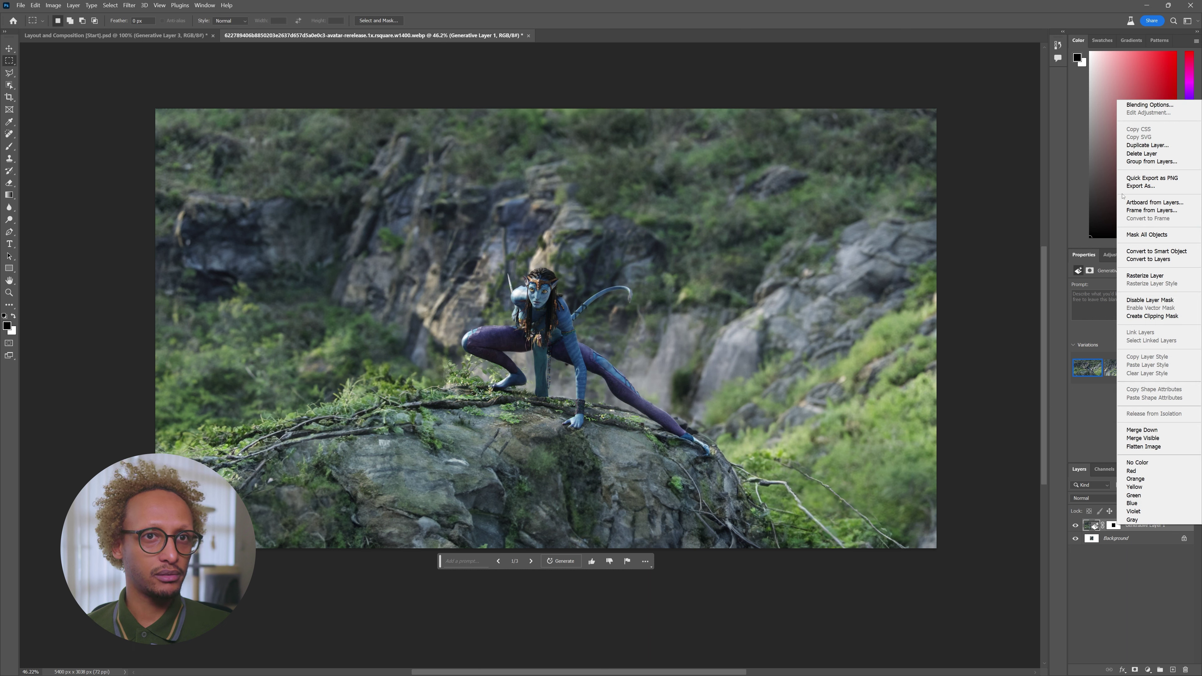
{"action": "left_click", "coordinate": [1147, 145]}
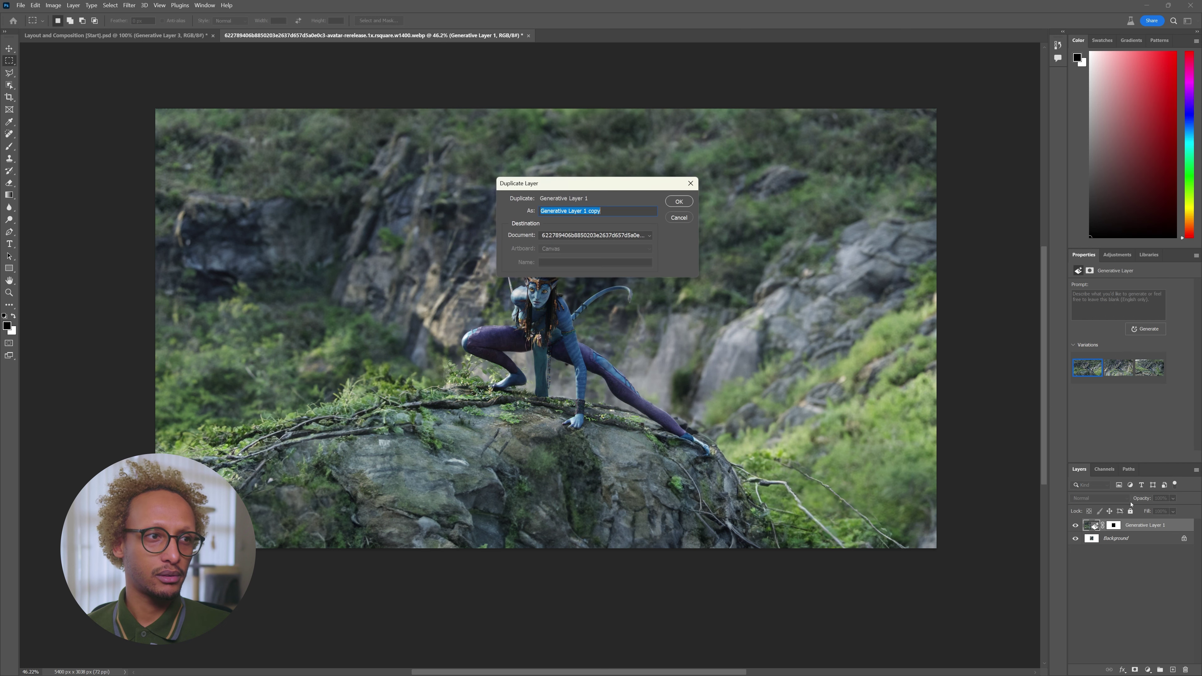
{"action": "left_click", "coordinate": [679, 202]}
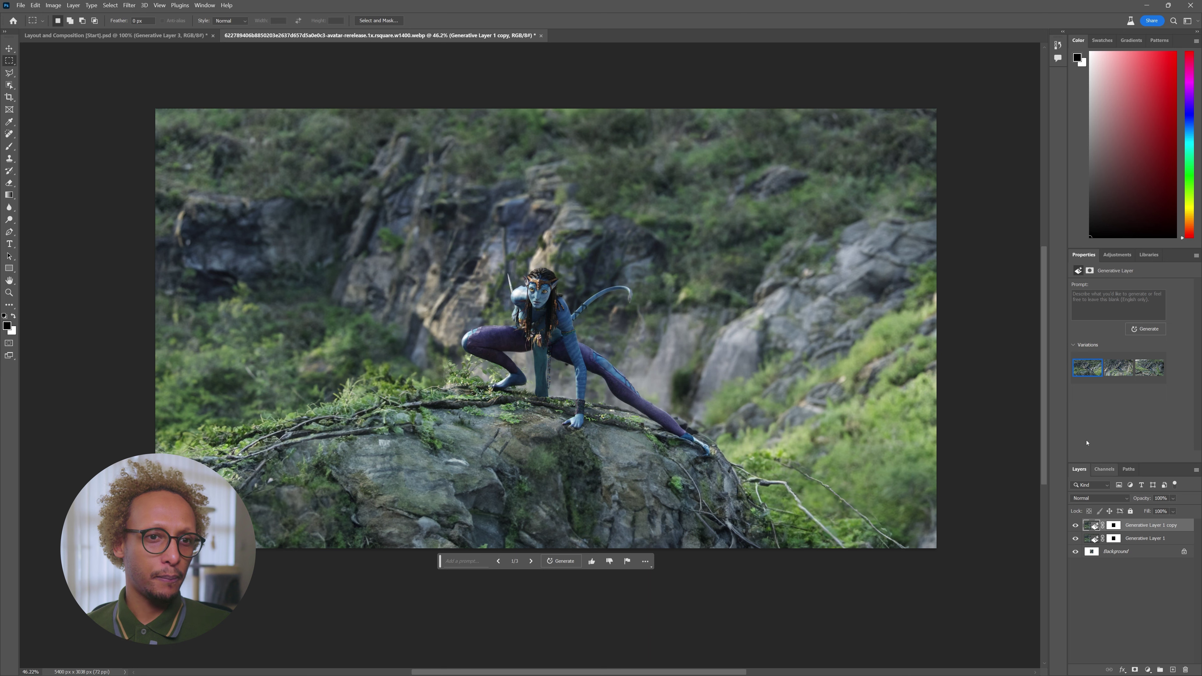
{"action": "left_click", "coordinate": [1119, 368]}
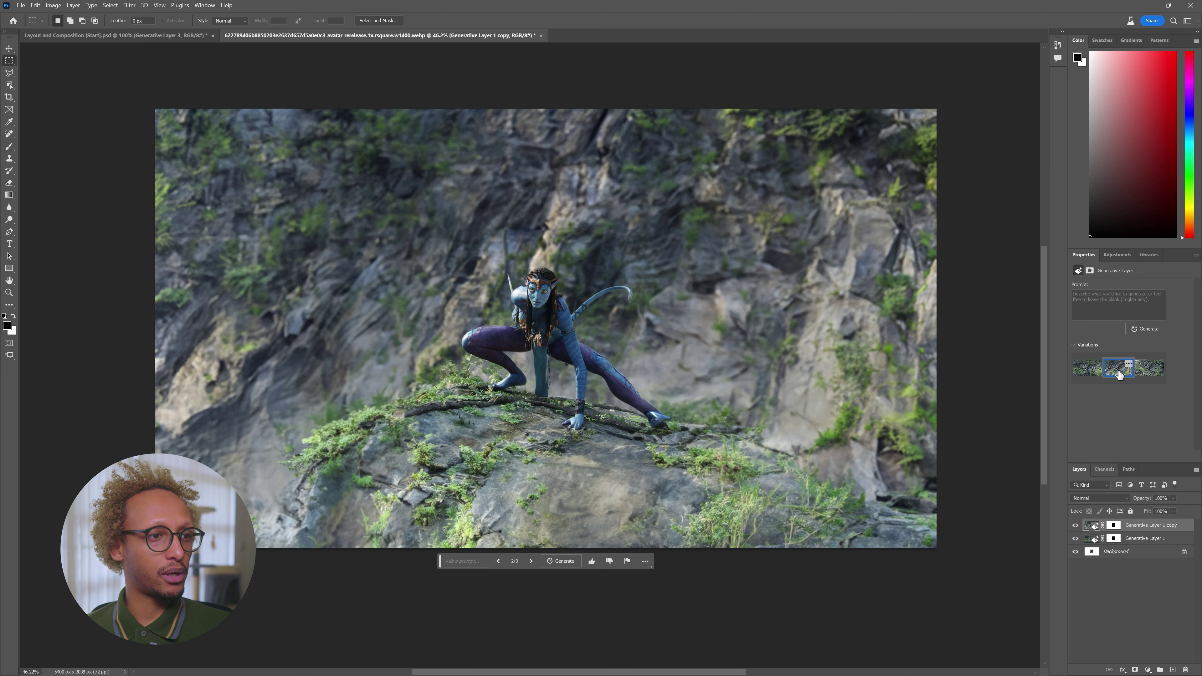
Step: Turn the copied layer's mask fully black and paint white over the outstretched foot to reveal only the second variation's foot
{"action": "left_click", "coordinate": [1114, 525]}
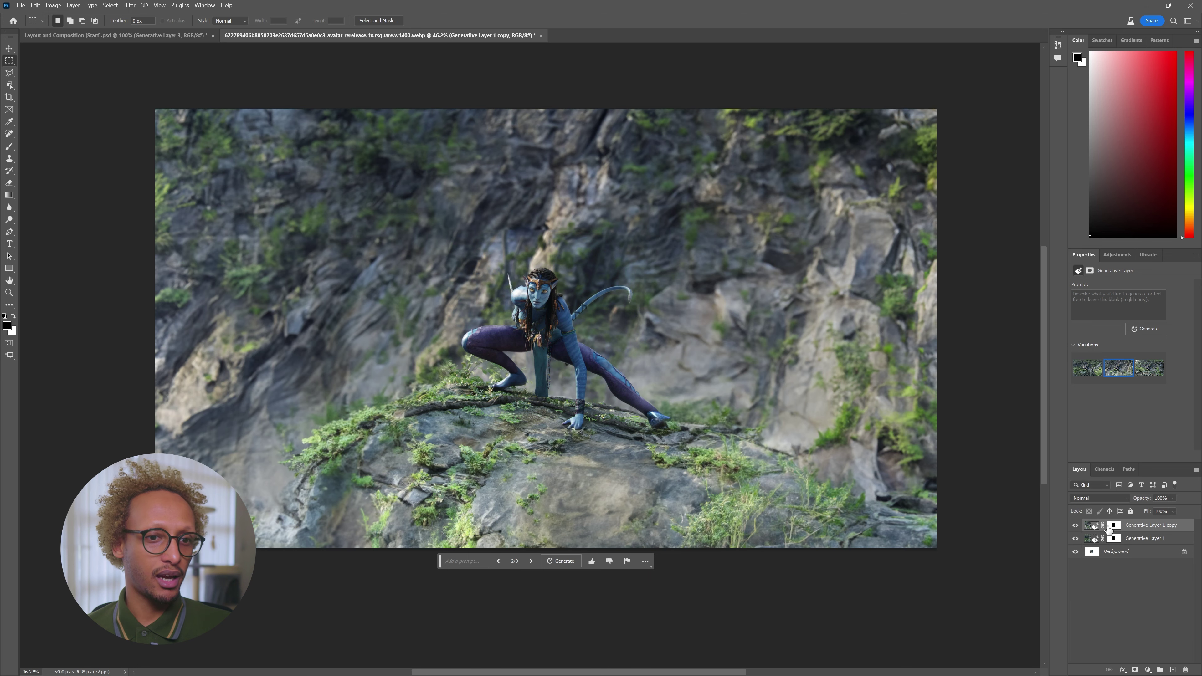
{"action": "key", "text": "x"}
{"action": "key", "text": "e"}
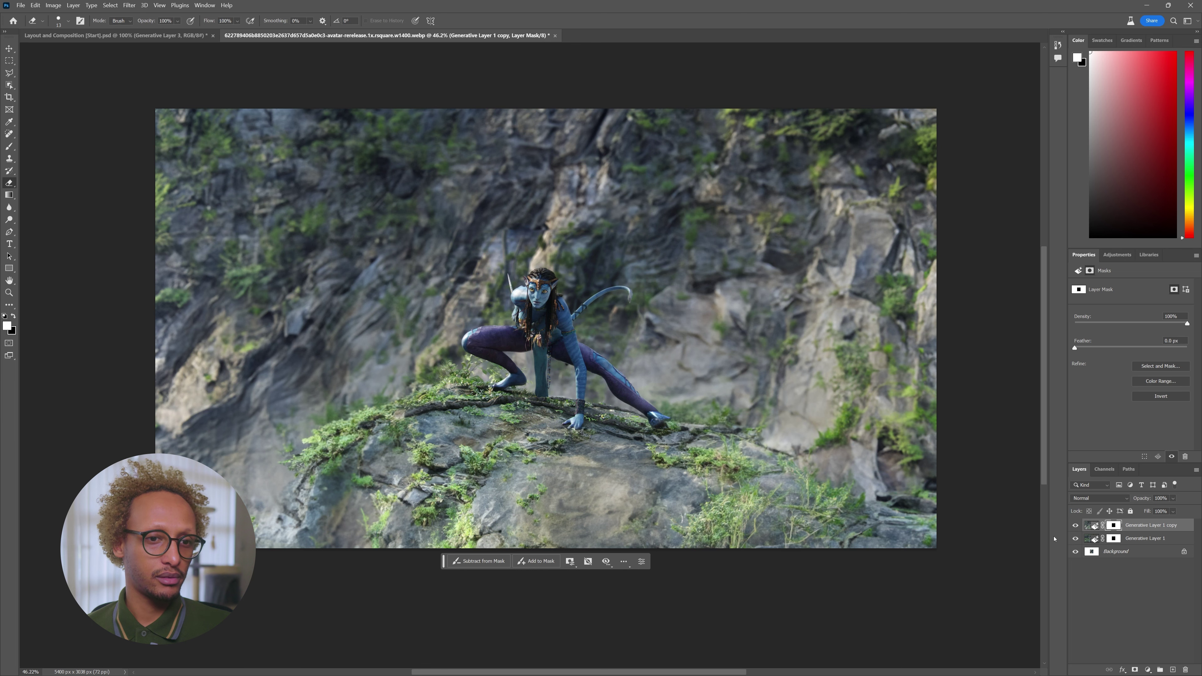
{"action": "left_click", "coordinate": [1111, 529], "text": "shift"}
{"action": "left_click", "coordinate": [1112, 529], "text": "shift"}
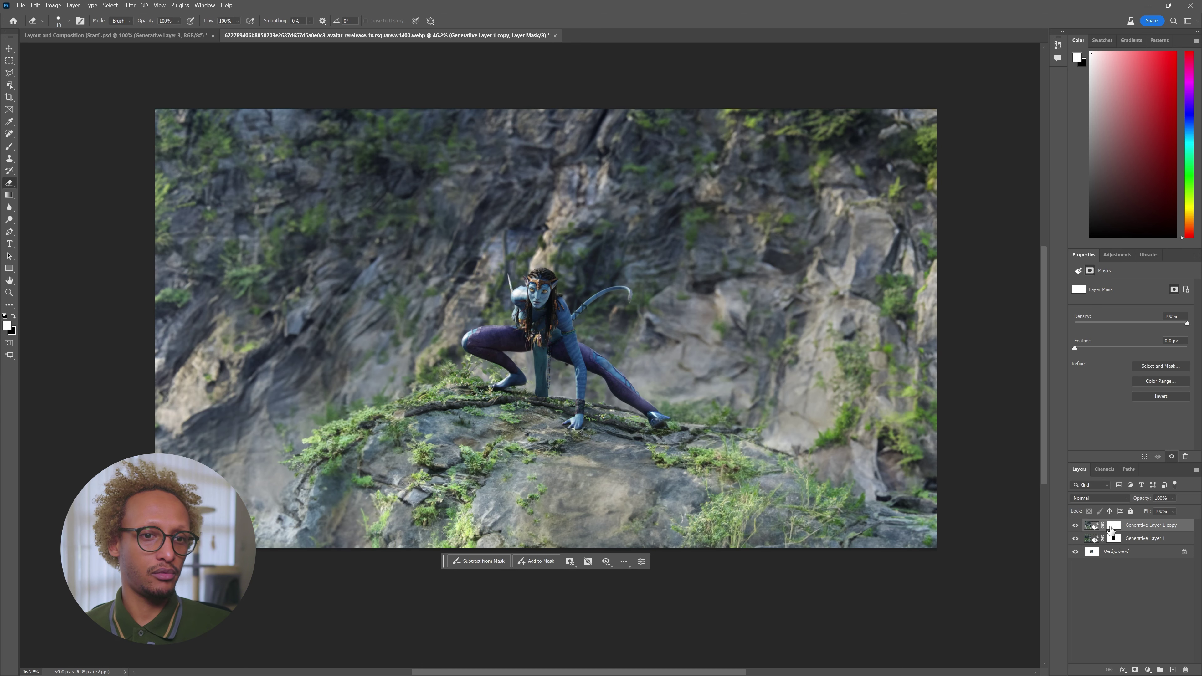
{"action": "key", "text": "b"}
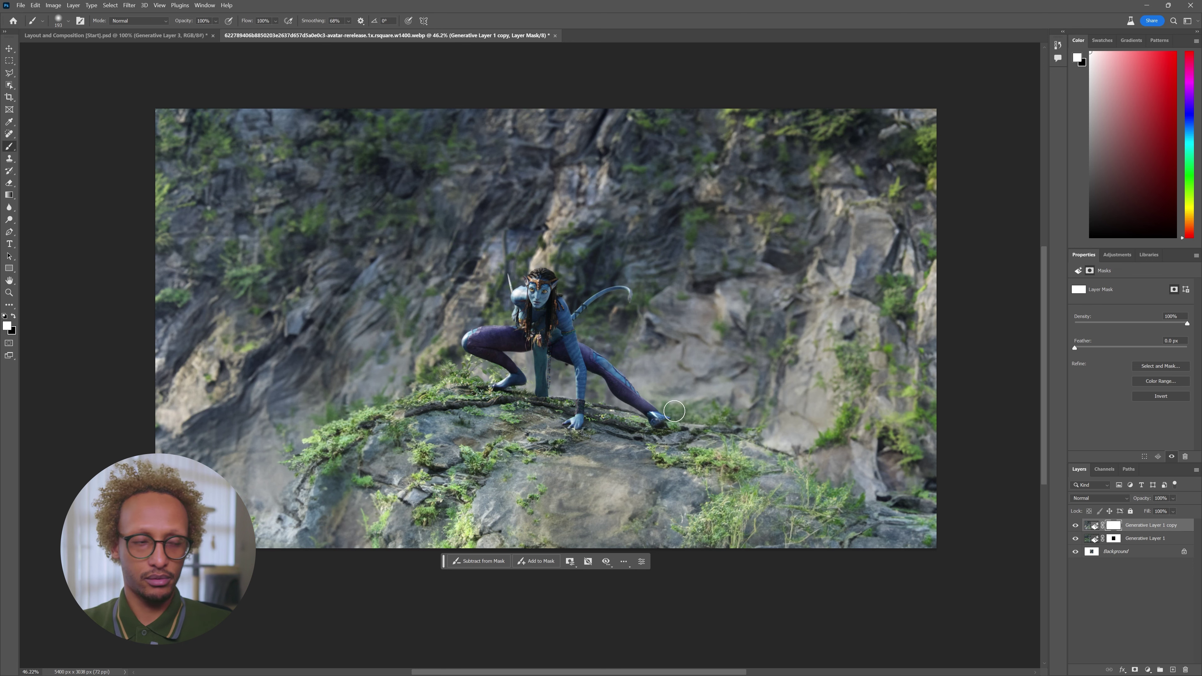
{"action": "key", "text": "ctrl+i"}
{"action": "mouse_move", "coordinate": [703, 447]}
{"action": "left_mouse_down"}
{"action": "mouse_move", "coordinate": [645, 417]}
{"action": "mouse_move", "coordinate": [612, 380]}
{"action": "mouse_move", "coordinate": [625, 385]}
{"action": "left_mouse_up"}
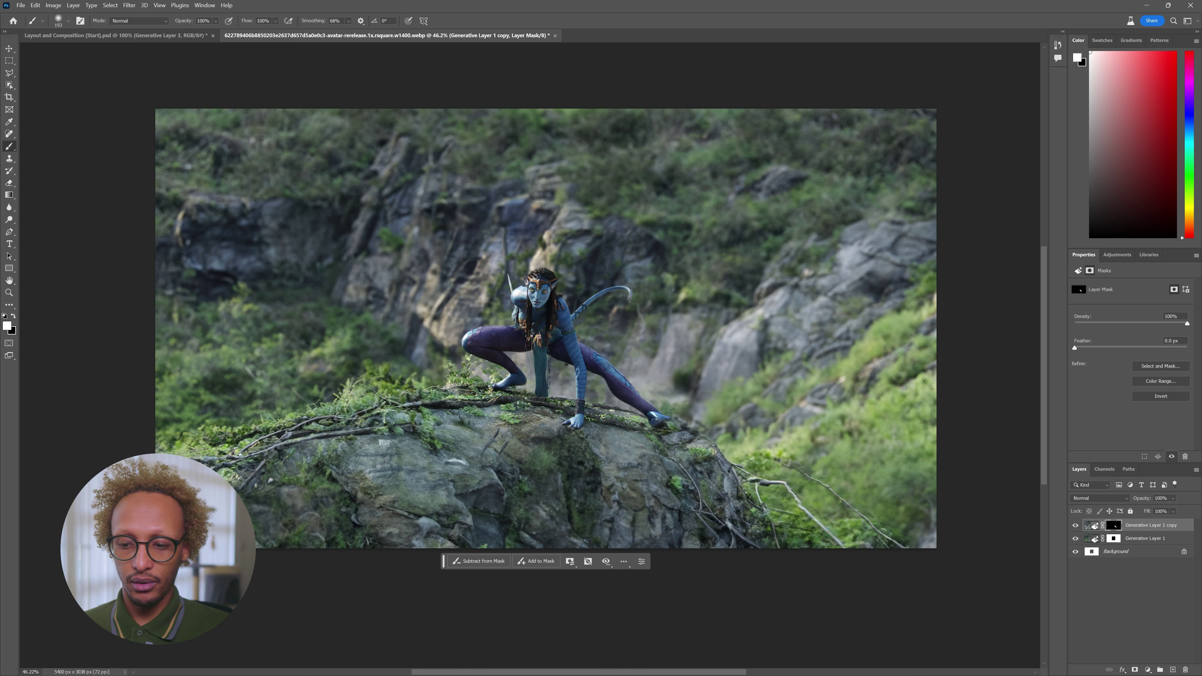
Step: Switch to the Chrome window and search Google Images for "ricky and morty still"
{"action": "key", "text": "alt+Tab"}
{"action": "left_click_drag", "start_coordinate": [376, 180], "coordinate": [306, 184]}
{"action": "type", "text": "rick"}
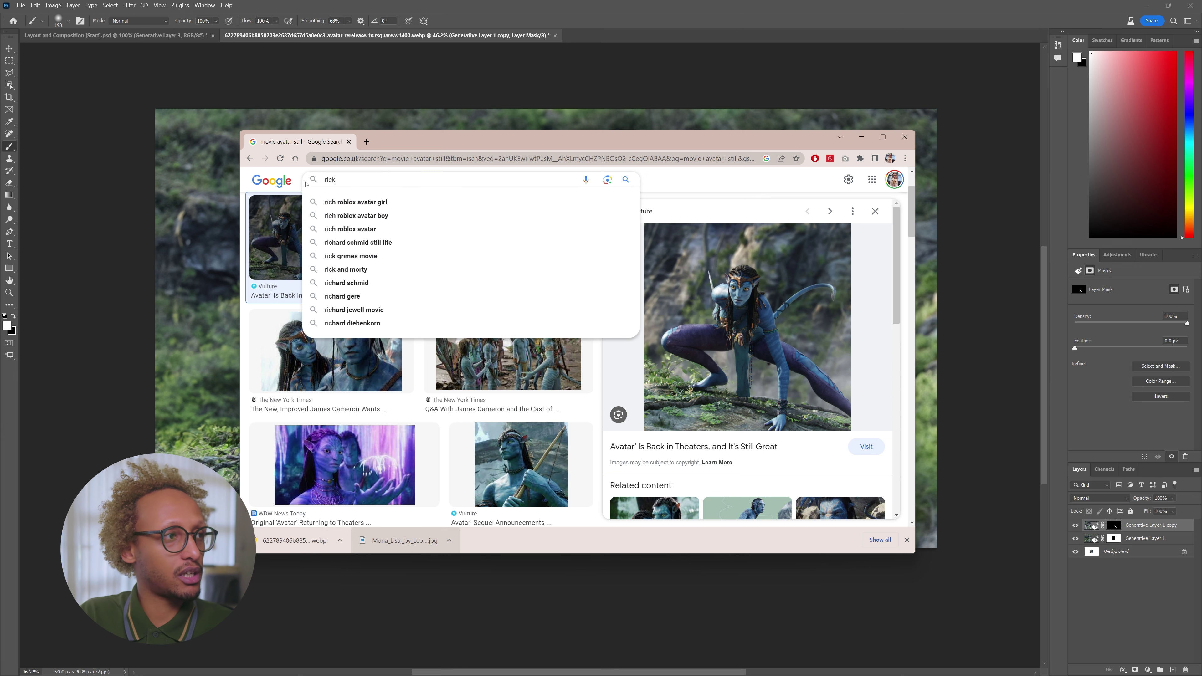
{"action": "type", "text": "y and morty "}
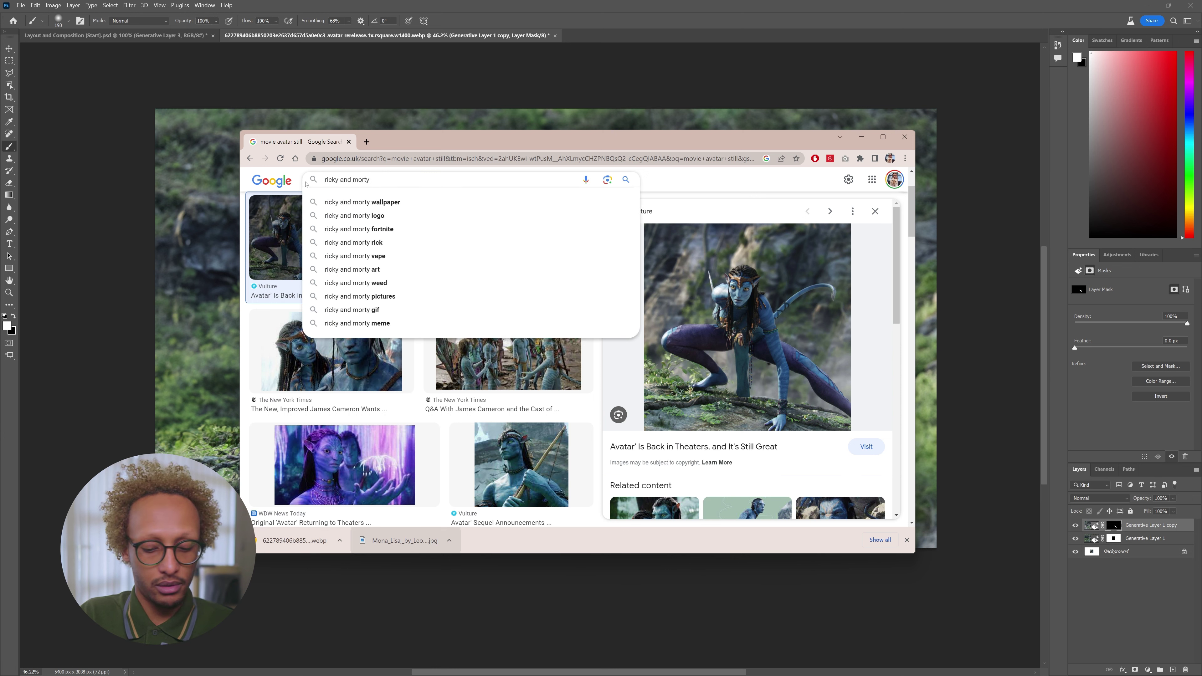
{"action": "type", "text": "still"}
{"action": "key", "text": "Return"}
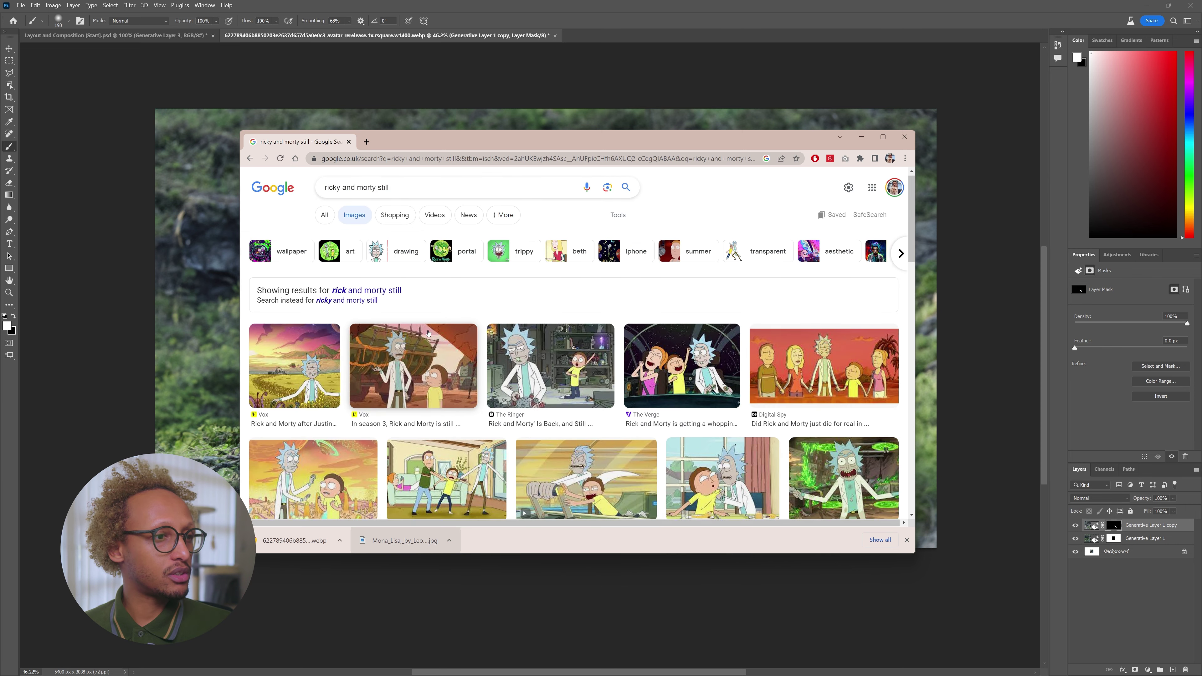
Step: Open the Digital Spy result showing the characters holding hands in water and save the image as a JPG
{"action": "scroll", "coordinate": [426, 335], "scroll_direction": "down", "scroll_amount": 2}
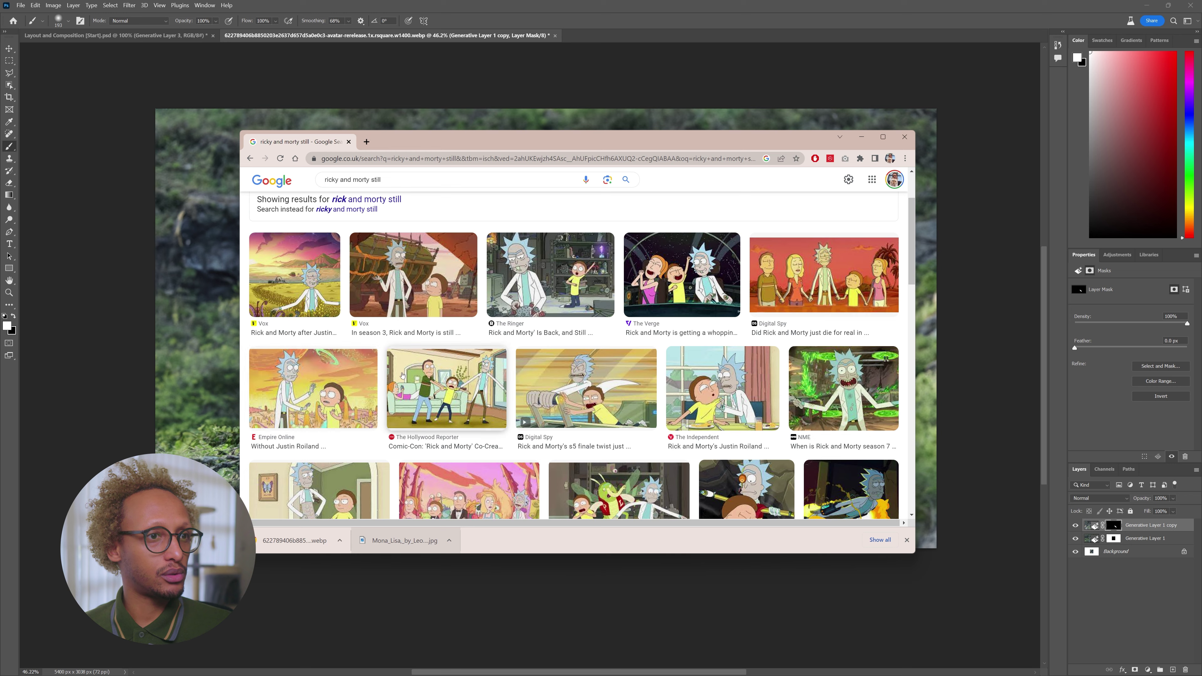
{"action": "left_click", "coordinate": [754, 286]}
{"action": "right_click", "coordinate": [752, 286]}
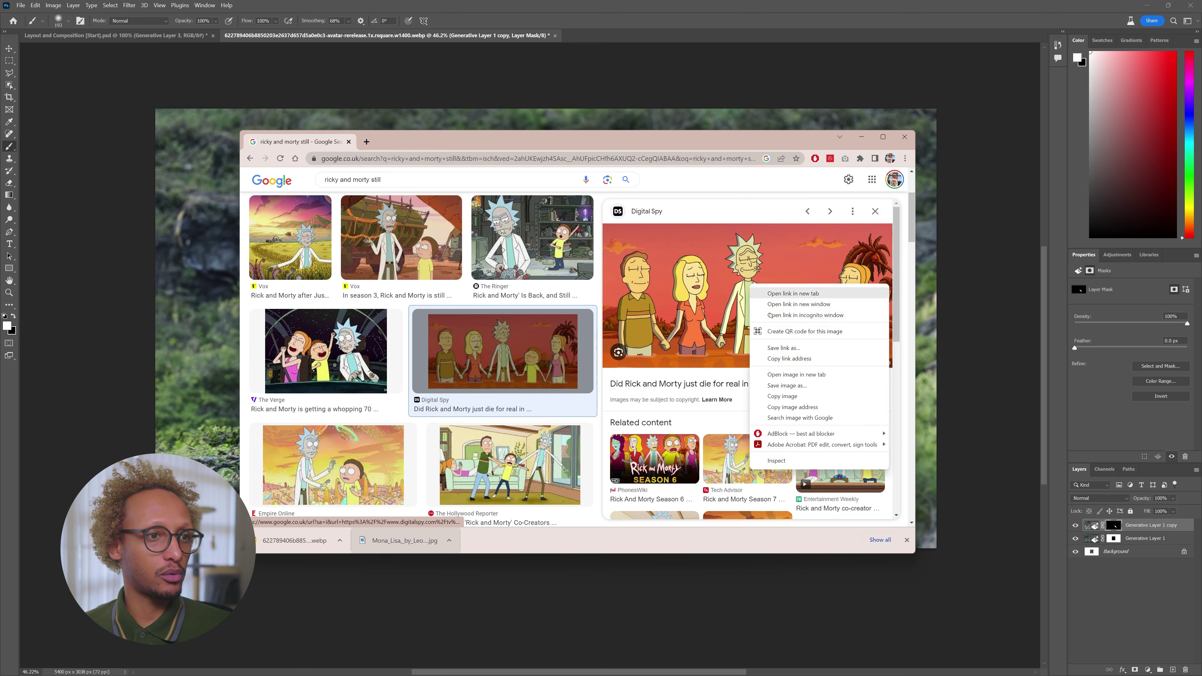
{"action": "left_click", "coordinate": [782, 391]}
{"action": "key", "text": "Return"}
Step: Open the downloaded Rick and Morty JPG as a new document in Photoshop and activate the Move tool
{"action": "left_click", "coordinate": [265, 539]}
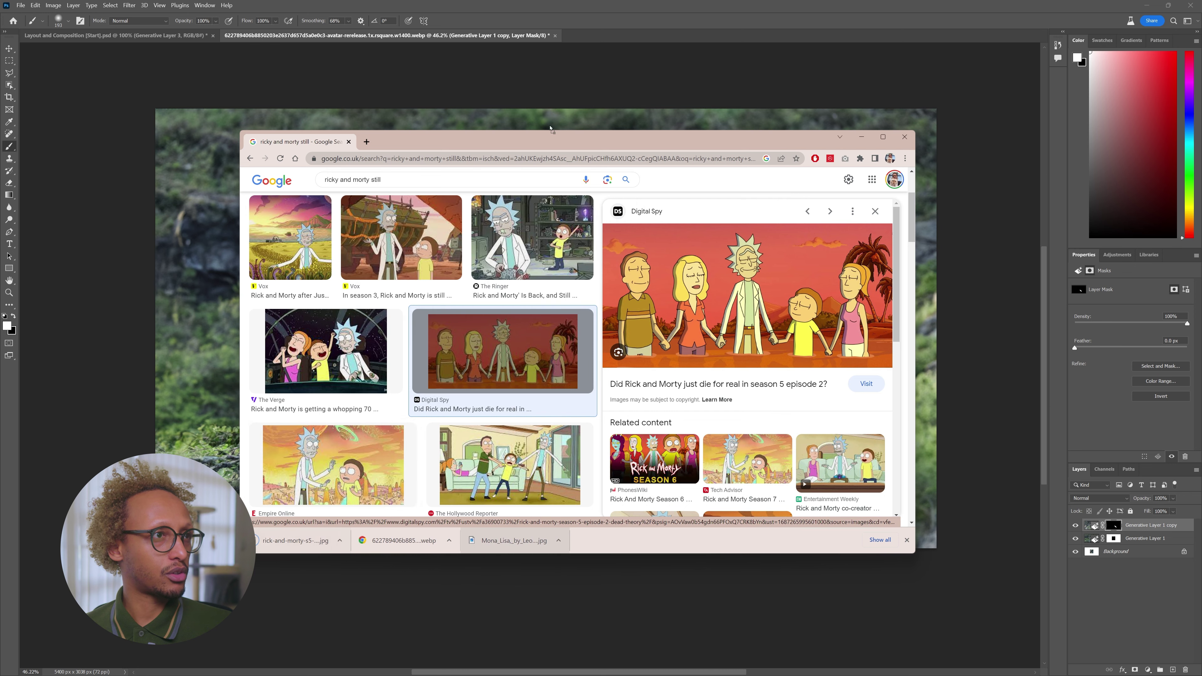
{"action": "key", "text": "x"}
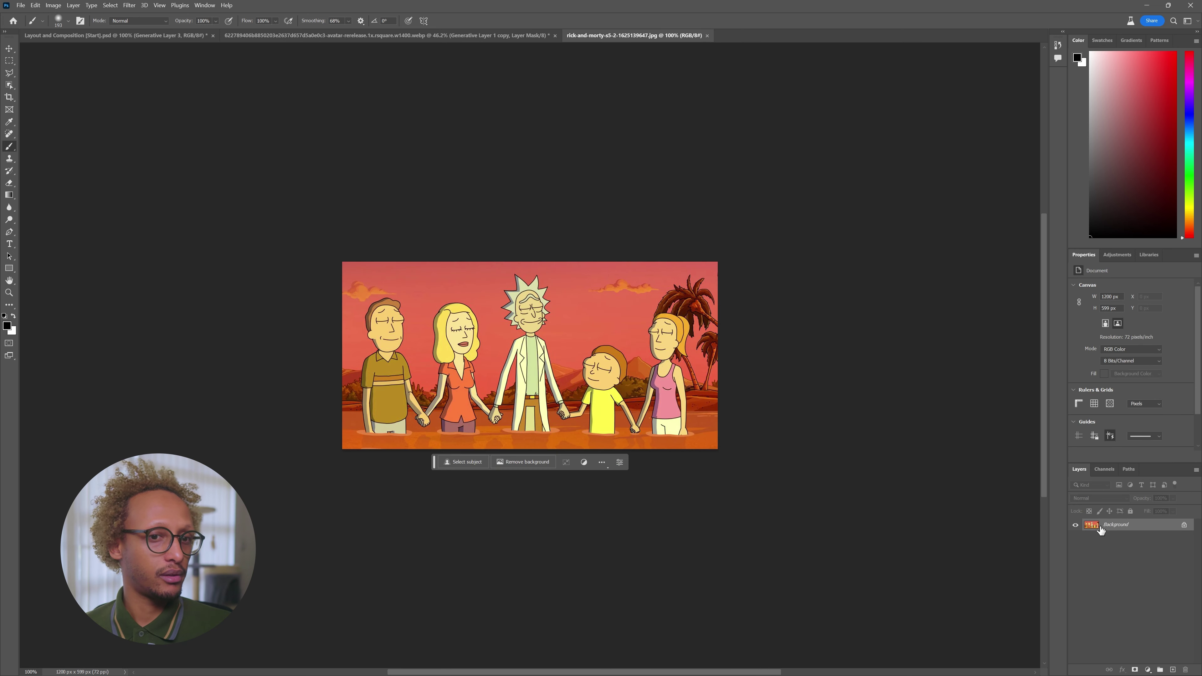
{"action": "key", "text": "Return"}
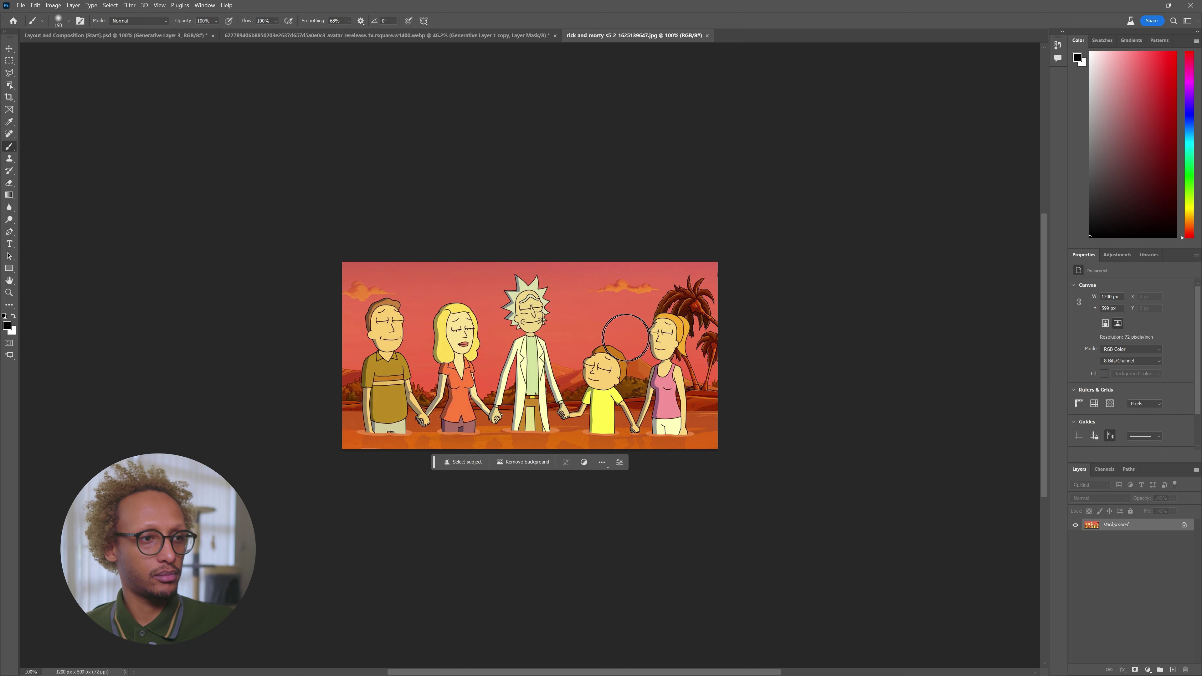
{"action": "key", "text": "v"}
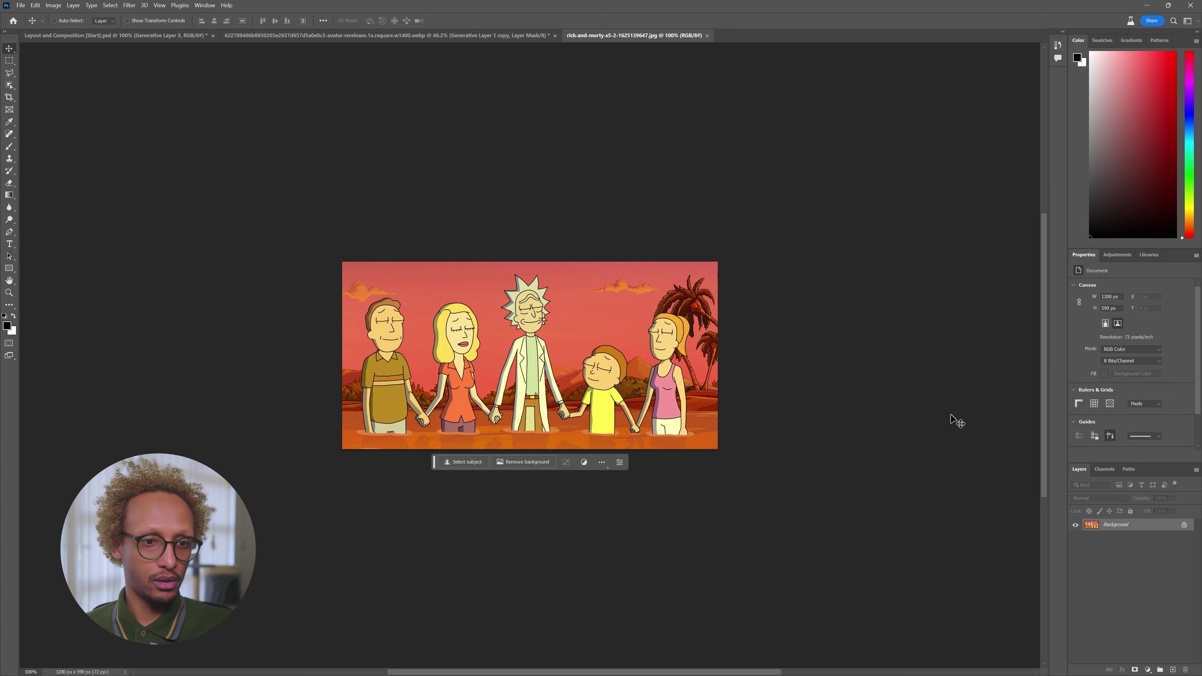
Step: Unlock the background layer and crop outward at a 16:9 ratio to expand the canvas around the still to about 2402 × 1351 px
{"action": "left_click", "coordinate": [1147, 534]}
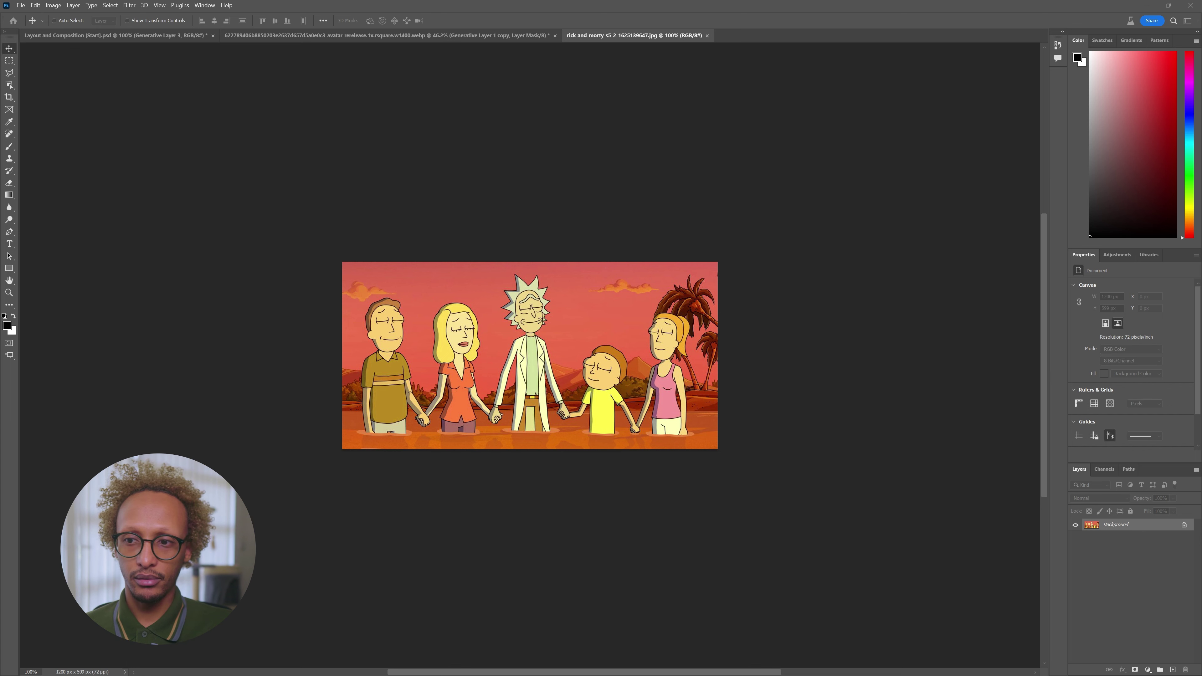
{"action": "double_click", "coordinate": [1116, 524]}
{"action": "left_click", "coordinate": [729, 80]}
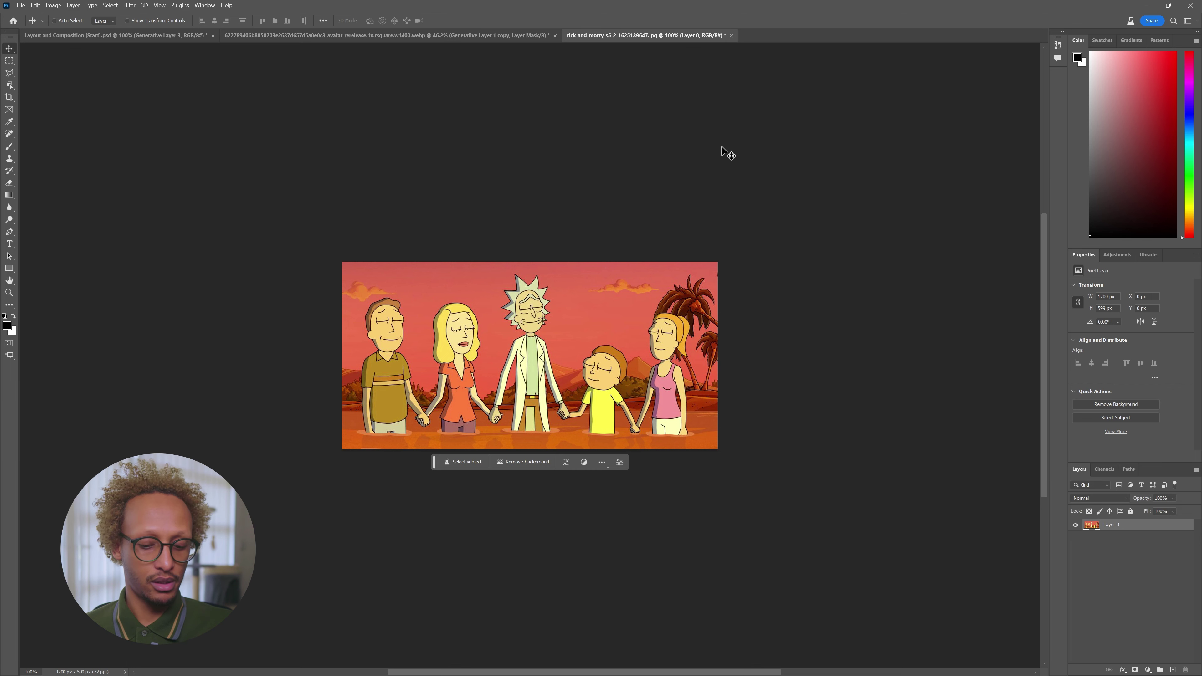
{"action": "key", "text": "c"}
{"action": "left_click", "coordinate": [703, 354]}
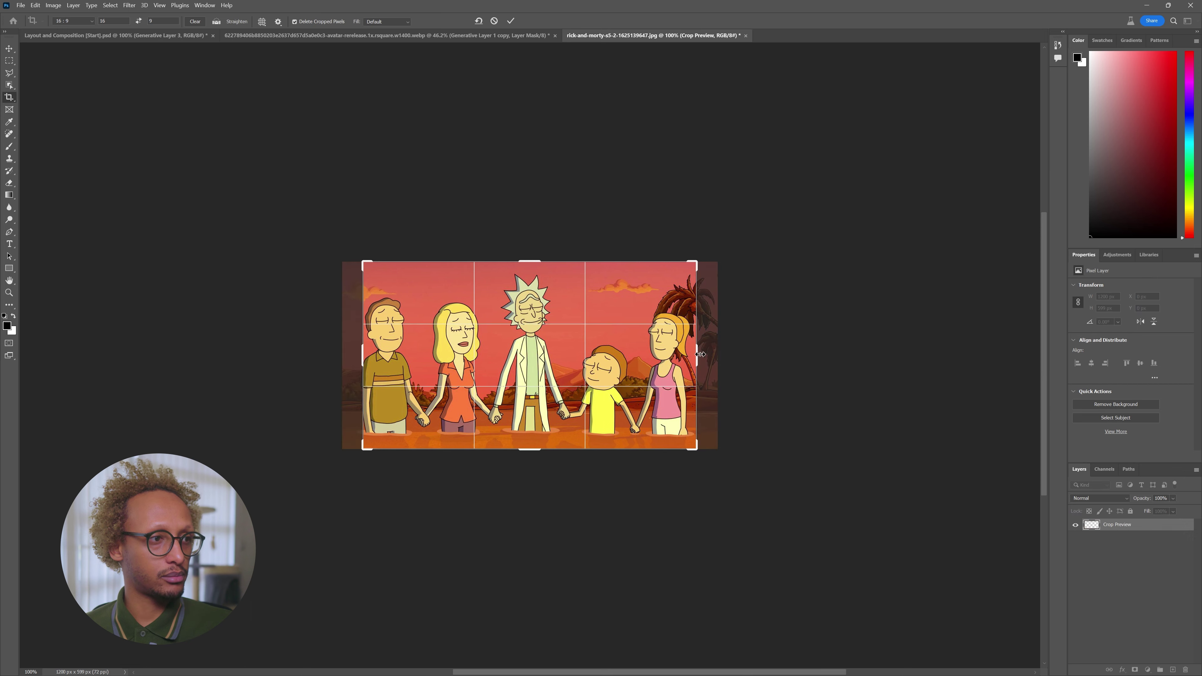
{"action": "left_click_drag", "start_coordinate": [704, 354], "coordinate": [909, 339]}
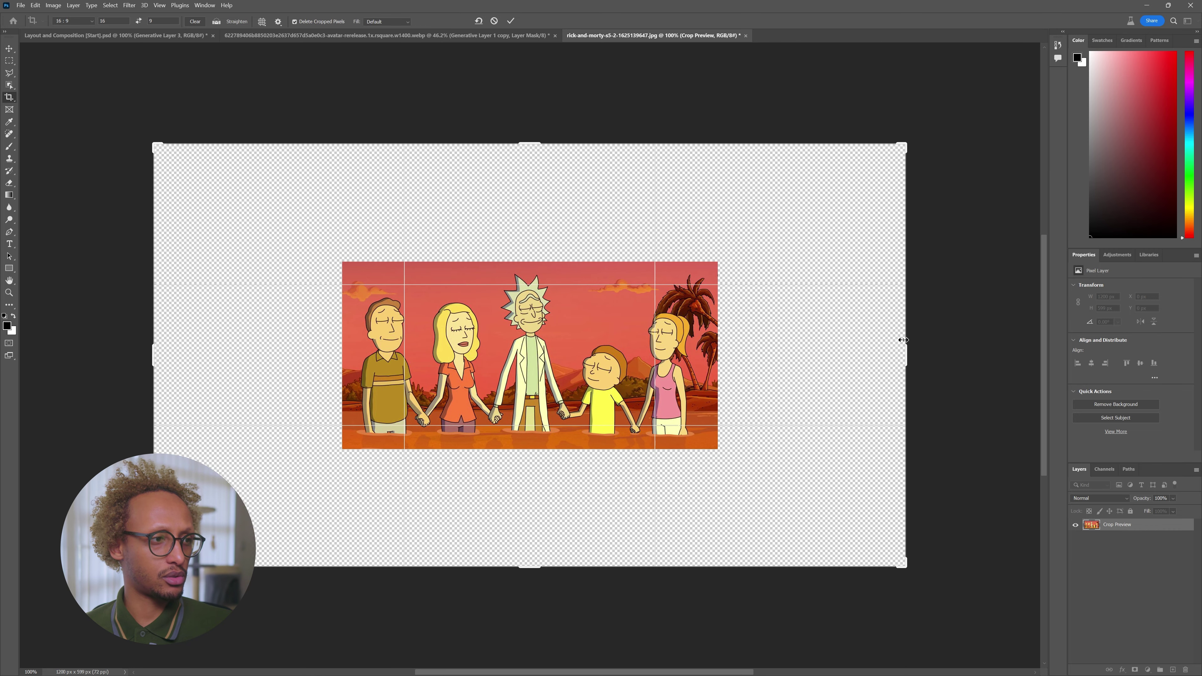
{"action": "key", "text": "Return"}
Step: Select the transparent area on all four sides of the still with combined rectangular marquees that slightly overlap the image edges
{"action": "key", "text": "m"}
{"action": "left_click_drag", "start_coordinate": [101, 119], "coordinate": [352, 598]}
{"action": "left_click_drag", "start_coordinate": [953, 596], "coordinate": [88, 443]}
{"action": "left_click_drag", "start_coordinate": [957, 112], "coordinate": [714, 625]}
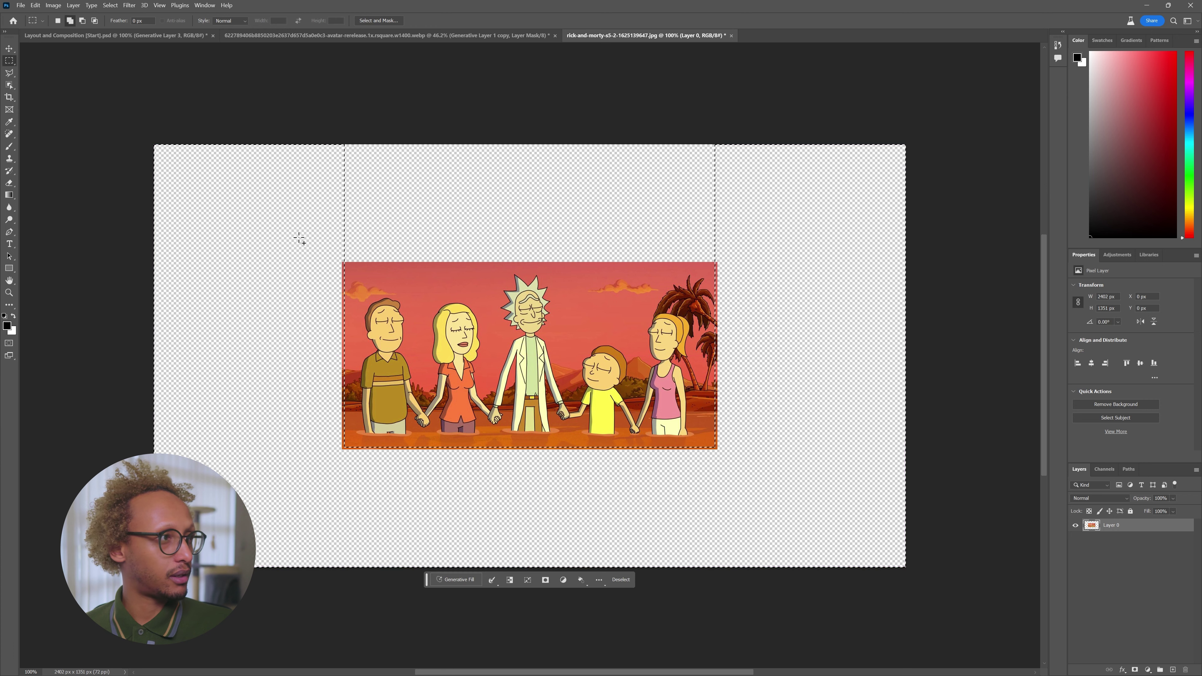
{"action": "left_click_drag", "start_coordinate": [102, 113], "coordinate": [968, 261]}
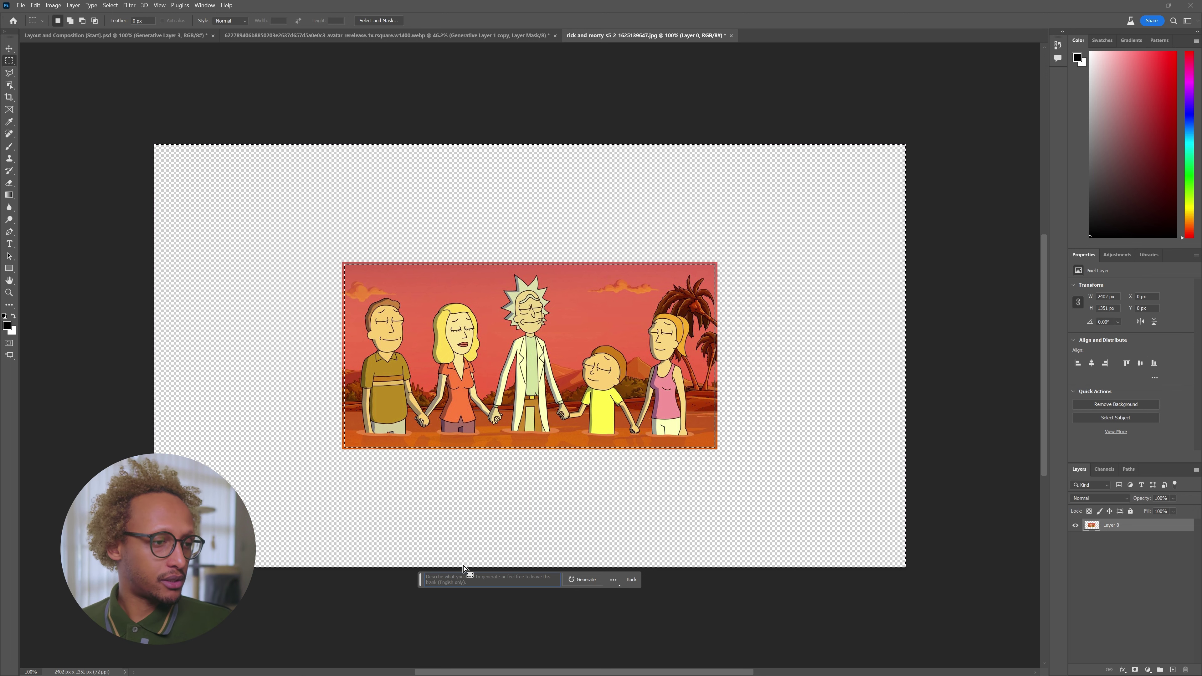
Step: Run Generative Fill on the selected surrounding area with an empty prompt, dismissing the error dialog and repeating the generation
{"action": "left_click", "coordinate": [585, 580]}
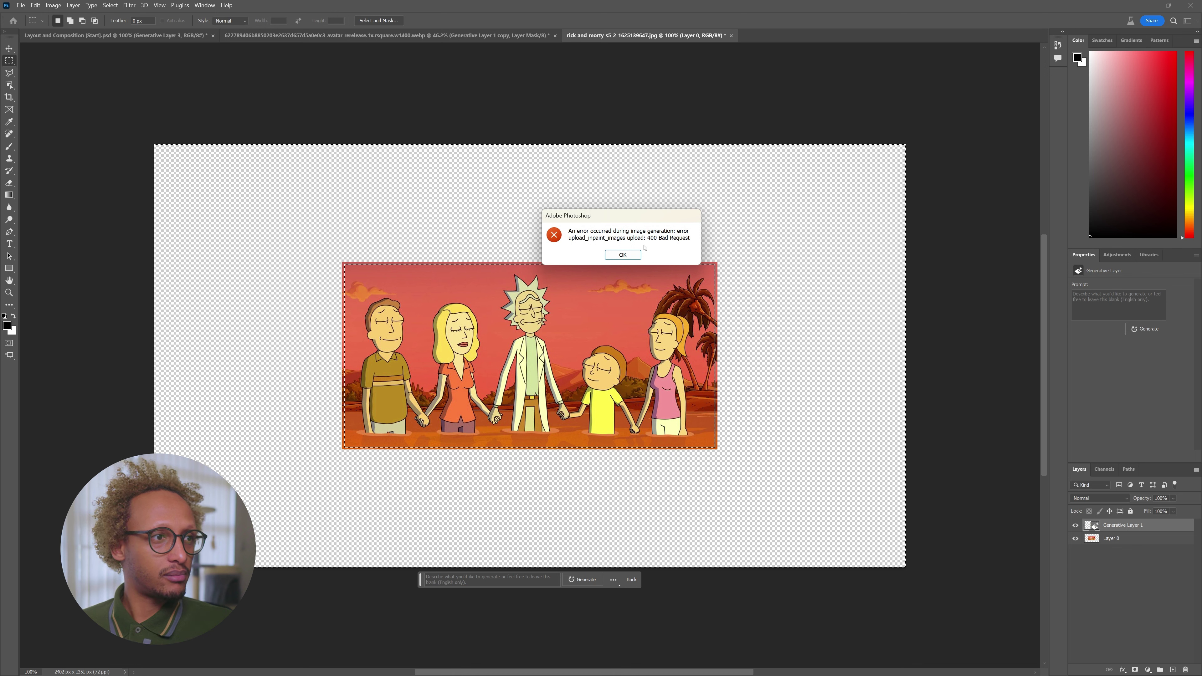
{"action": "left_click", "coordinate": [619, 255]}
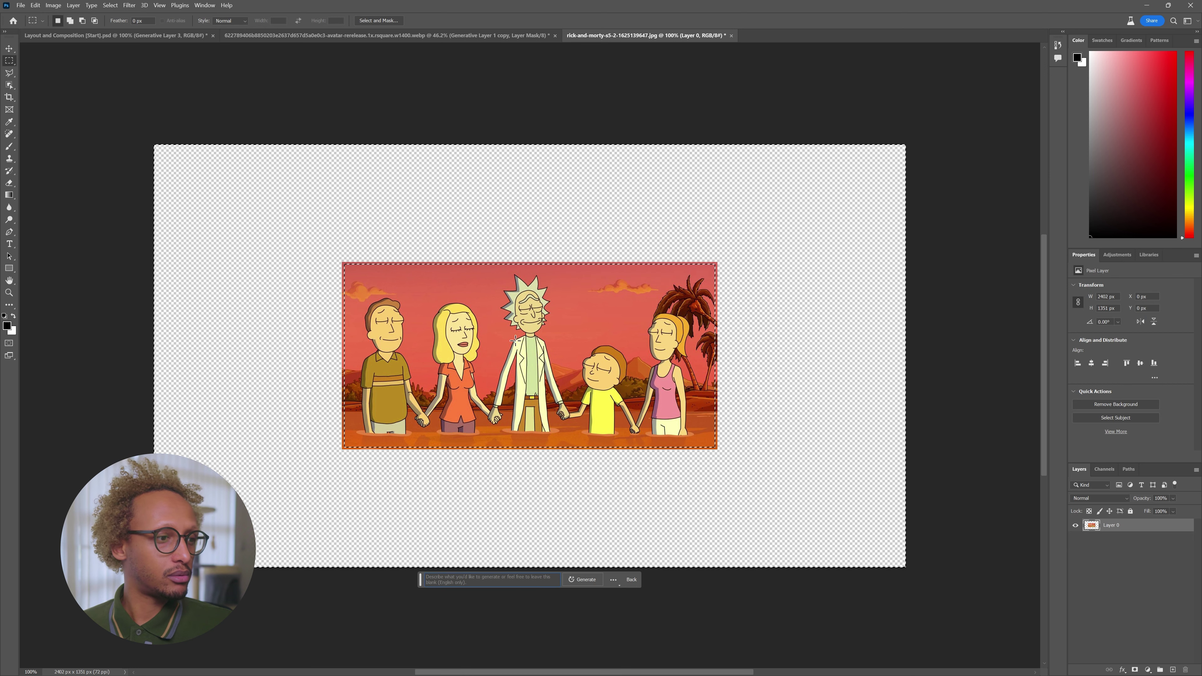
{"action": "left_click", "coordinate": [582, 579]}
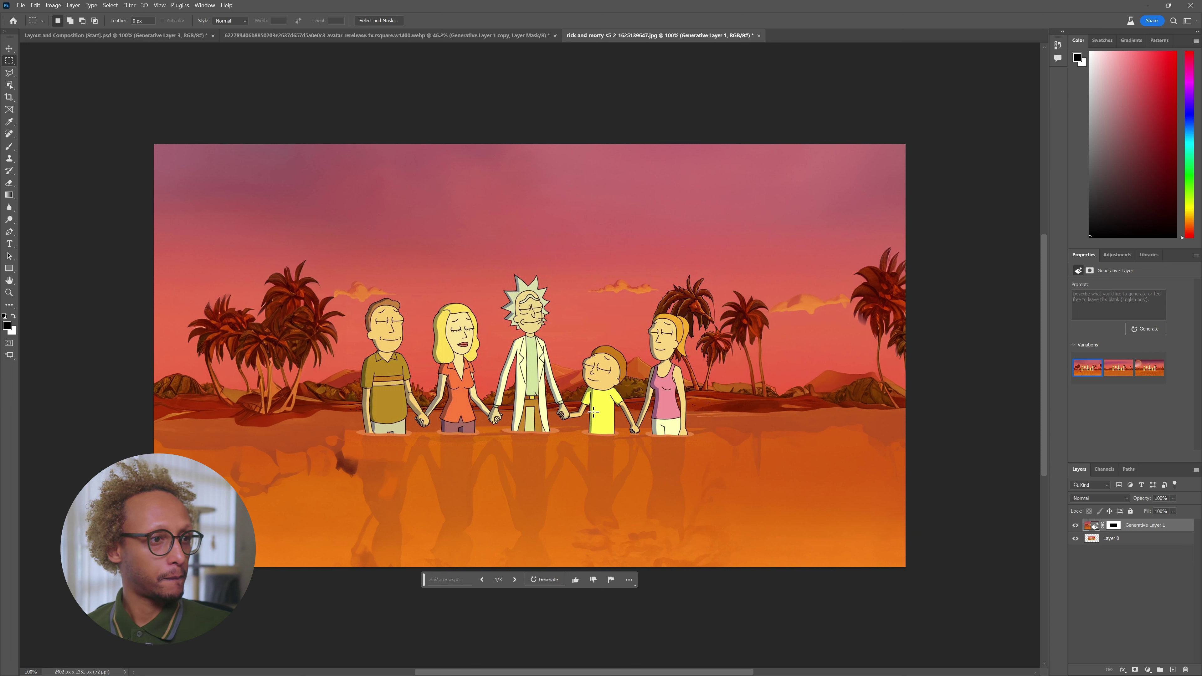
Step: Inspect the generated palm trees up close, compare the three variations, and choose the third one with the large sun and distant mountains
{"action": "scroll", "coordinate": [743, 330], "scroll_direction": "up", "scroll_amount": 3}
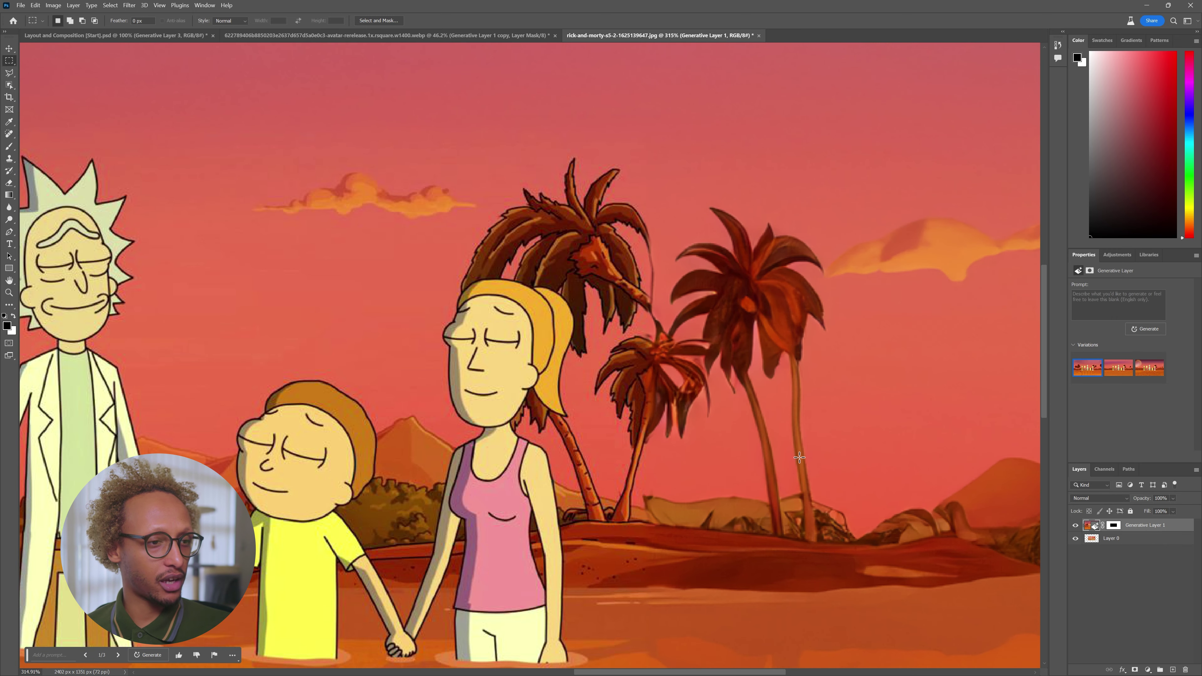
{"action": "scroll", "coordinate": [742, 317], "scroll_direction": "down", "scroll_amount": 3}
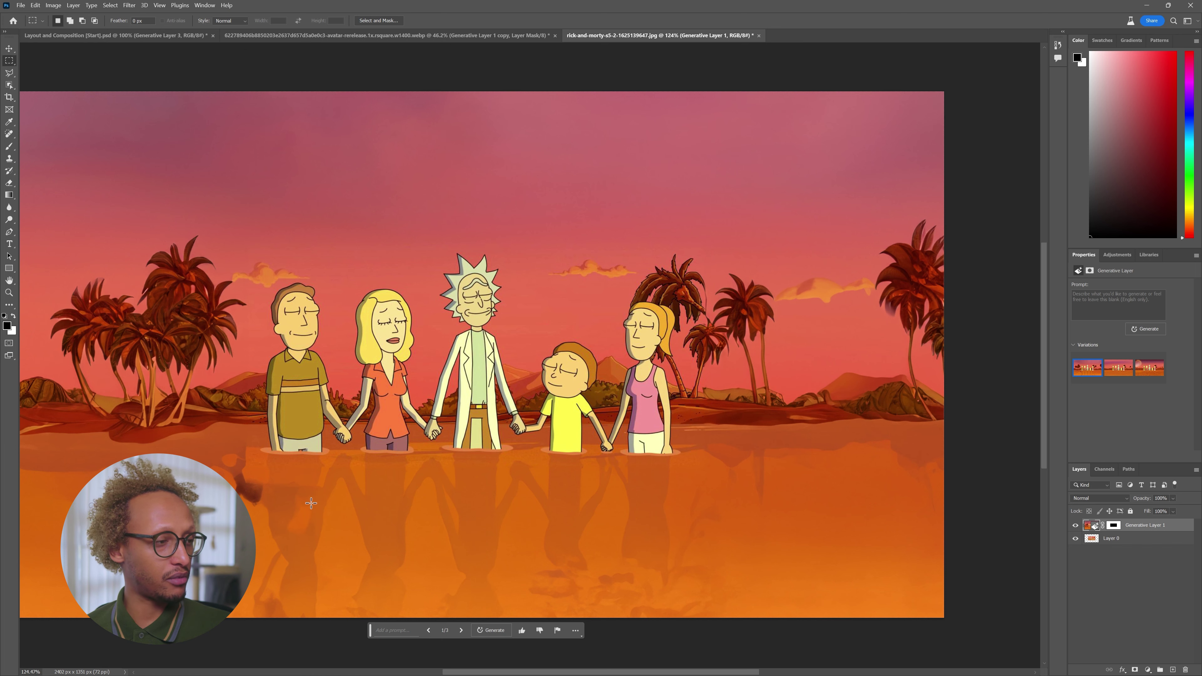
{"action": "left_click", "coordinate": [1110, 378]}
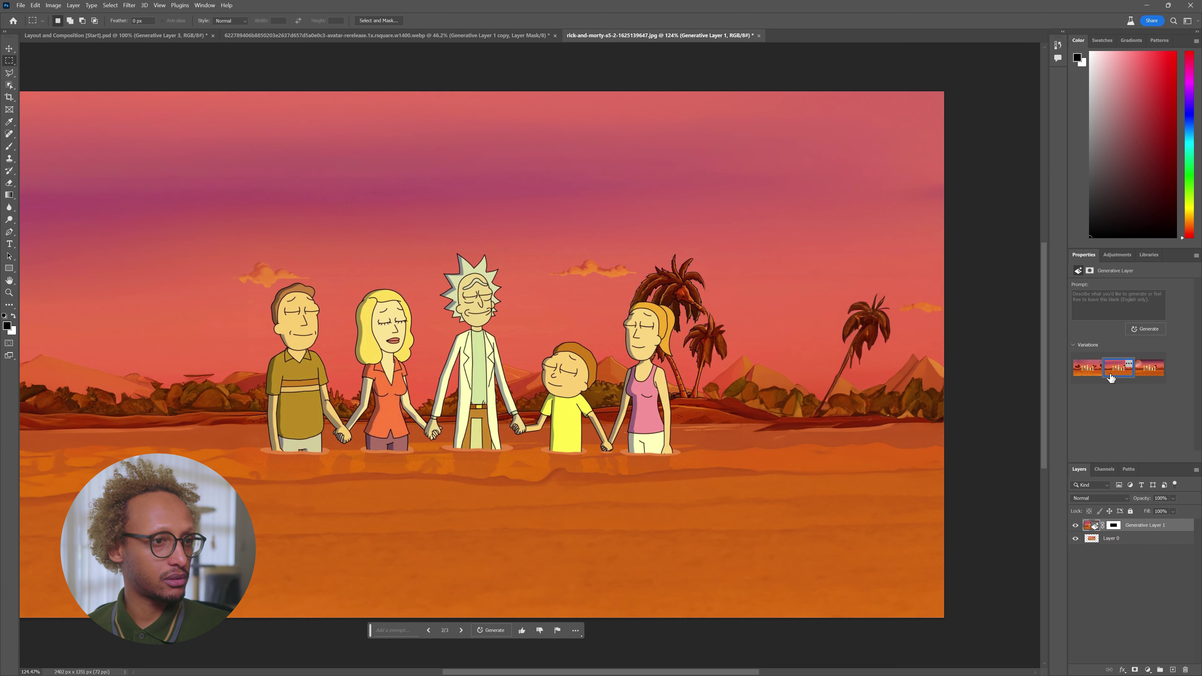
{"action": "left_click", "coordinate": [1145, 377]}
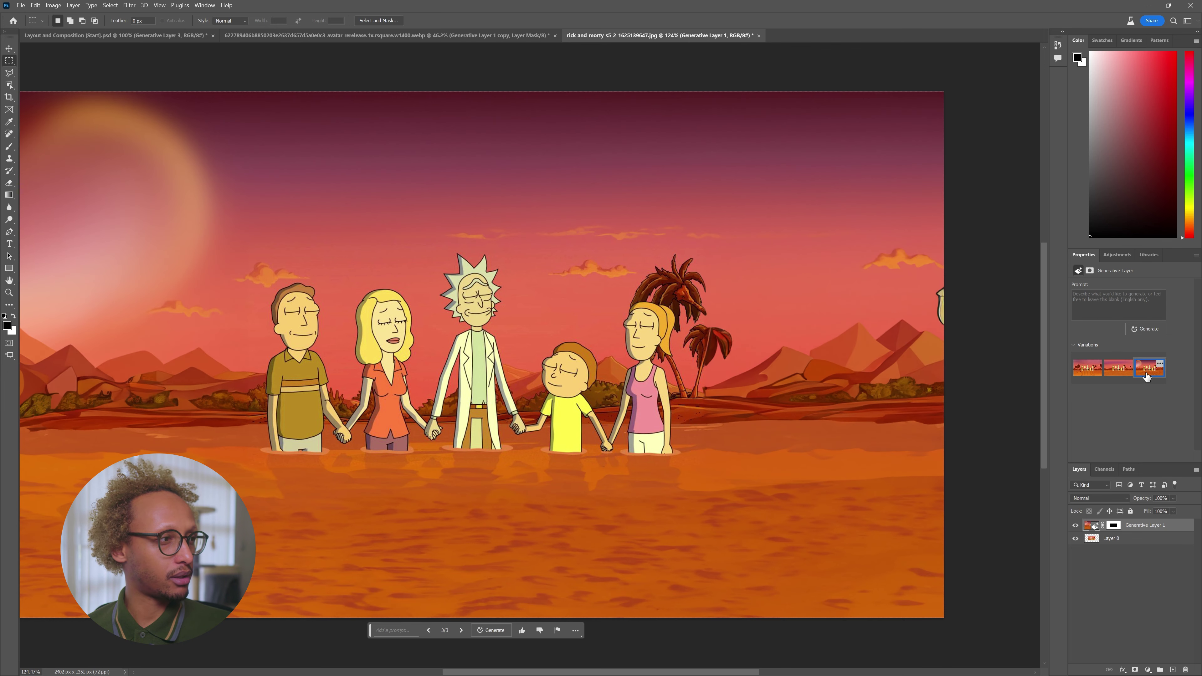
{"action": "left_click", "coordinate": [1085, 373]}
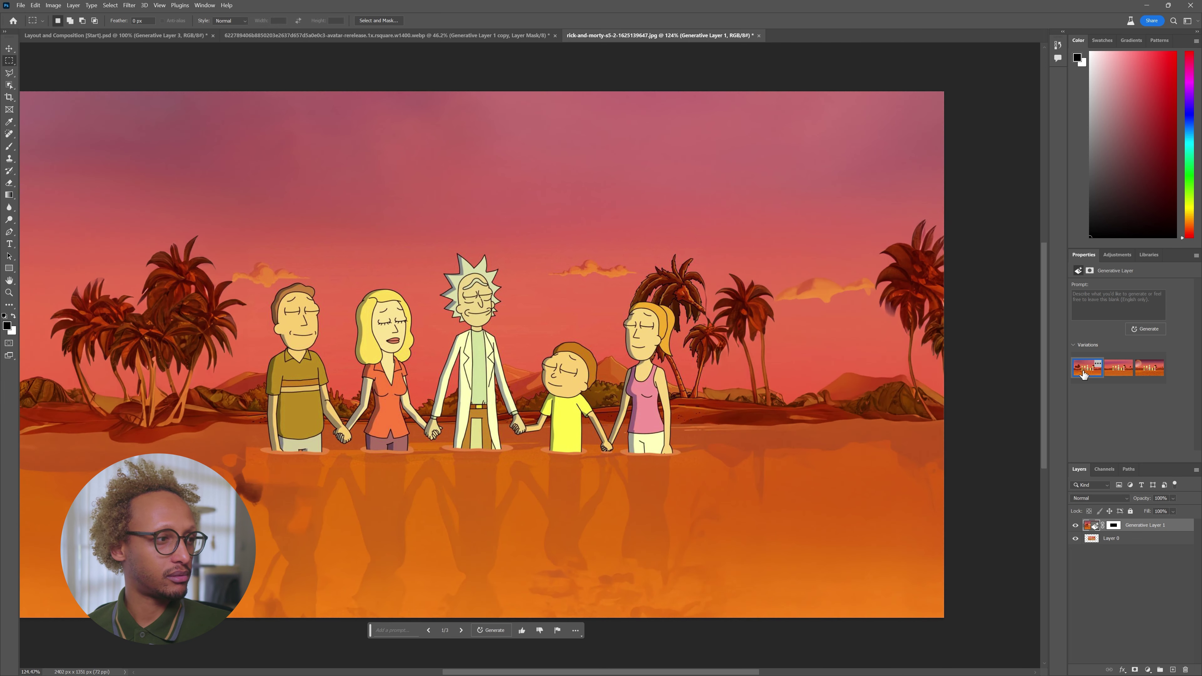
{"action": "left_click", "coordinate": [1144, 375]}
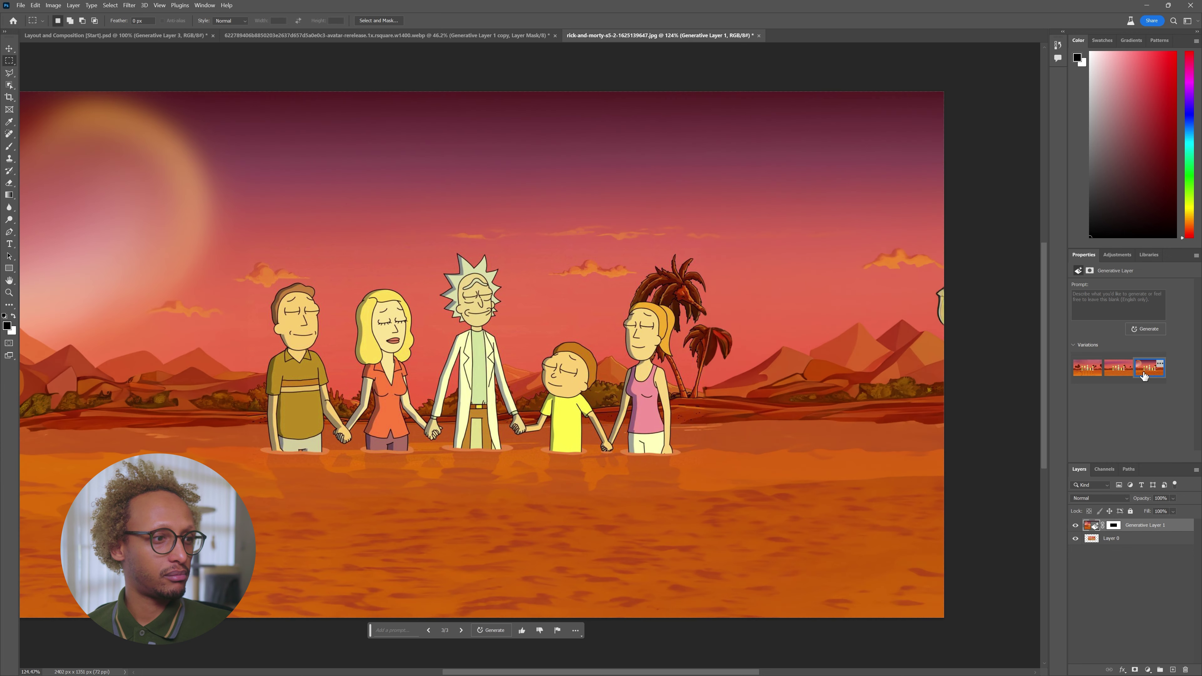